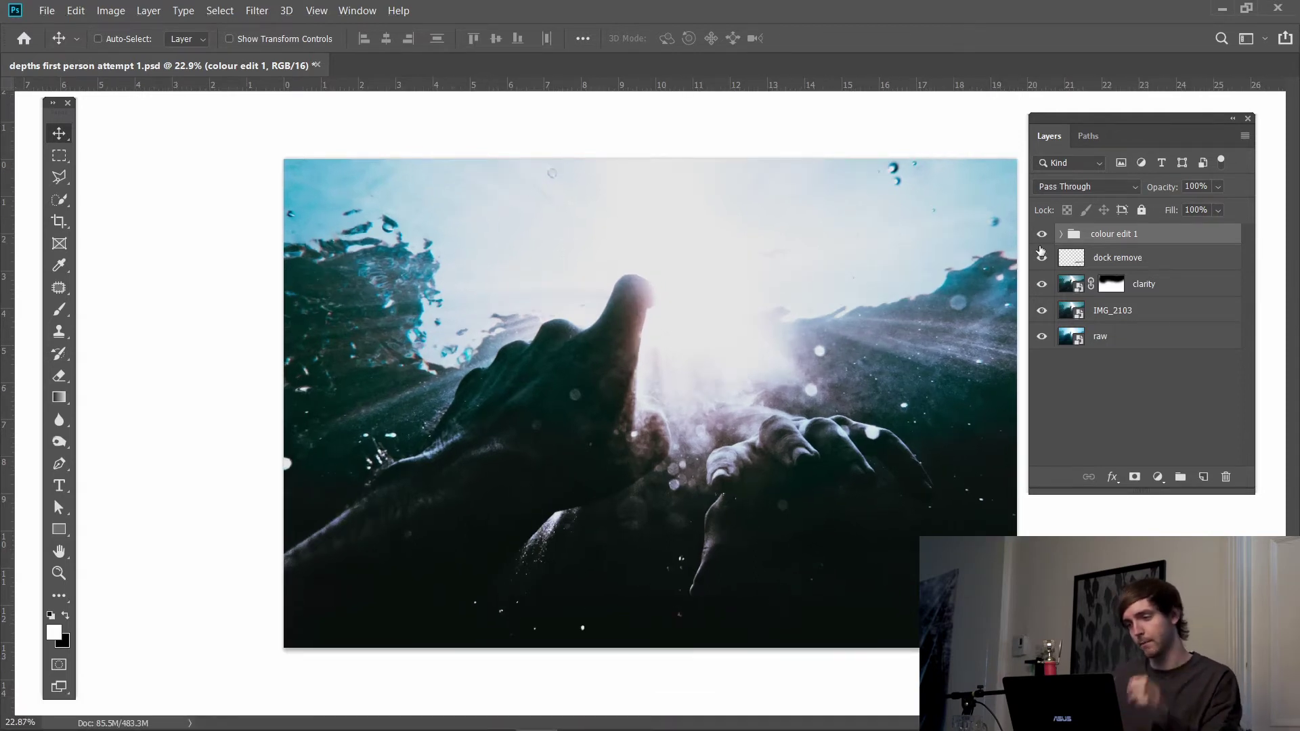
Step: Hide the colour edit 1 group and the dock remove, clarity and IMG_2103 layers, leaving only the selected raw layer visible
left_click_drag(1043, 244, 1044, 304)
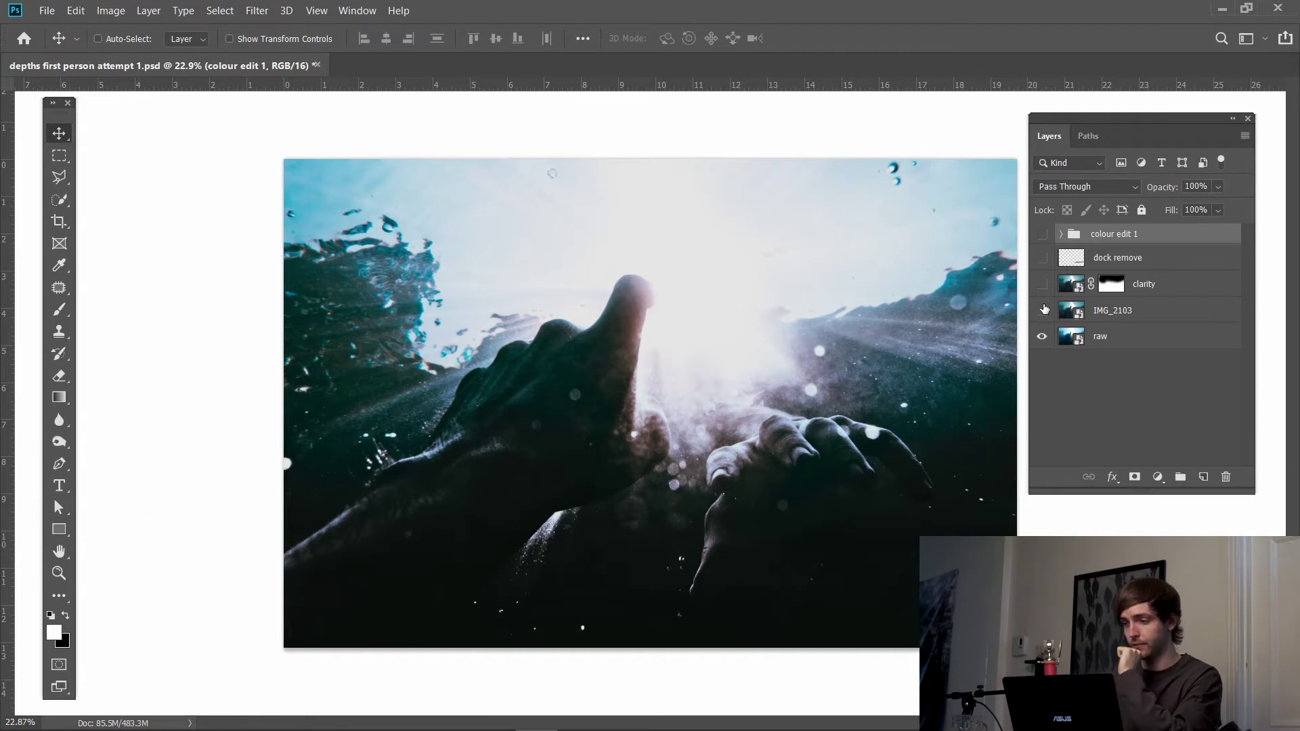
left_click(1103, 342)
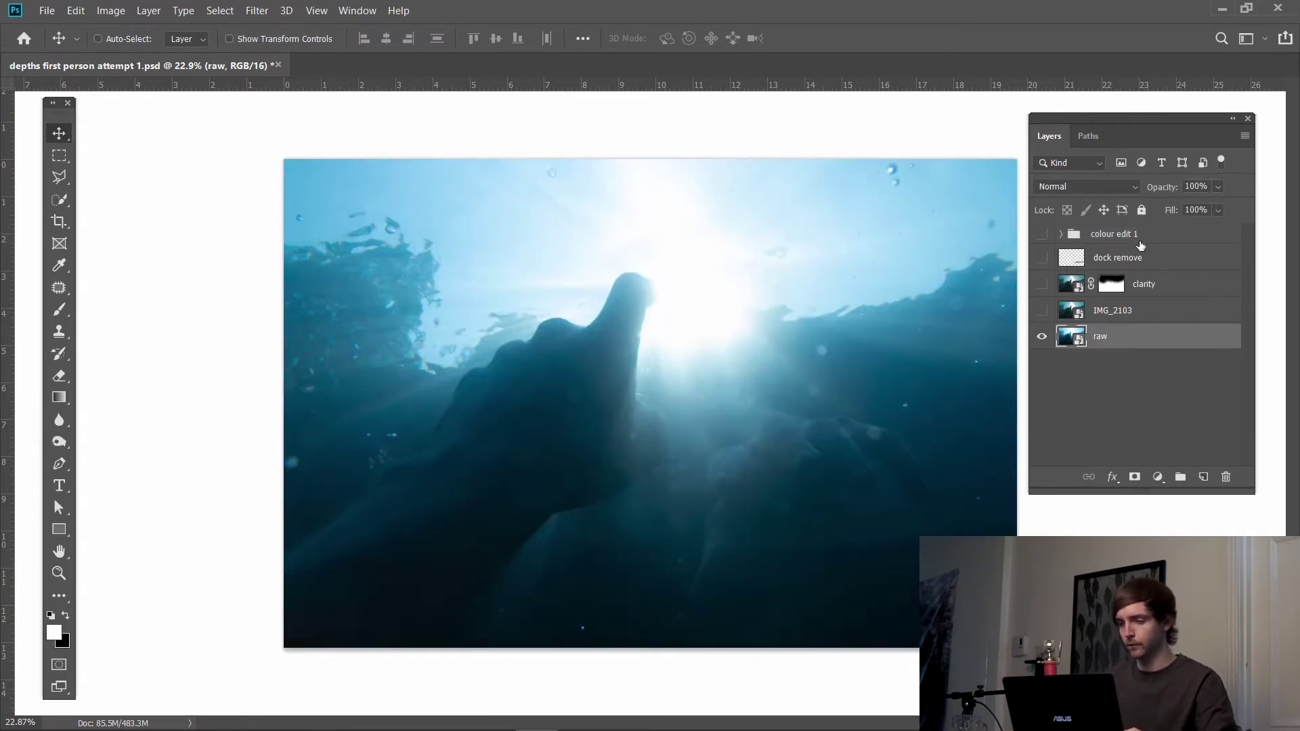
left_click_drag(1147, 123, 1158, 127)
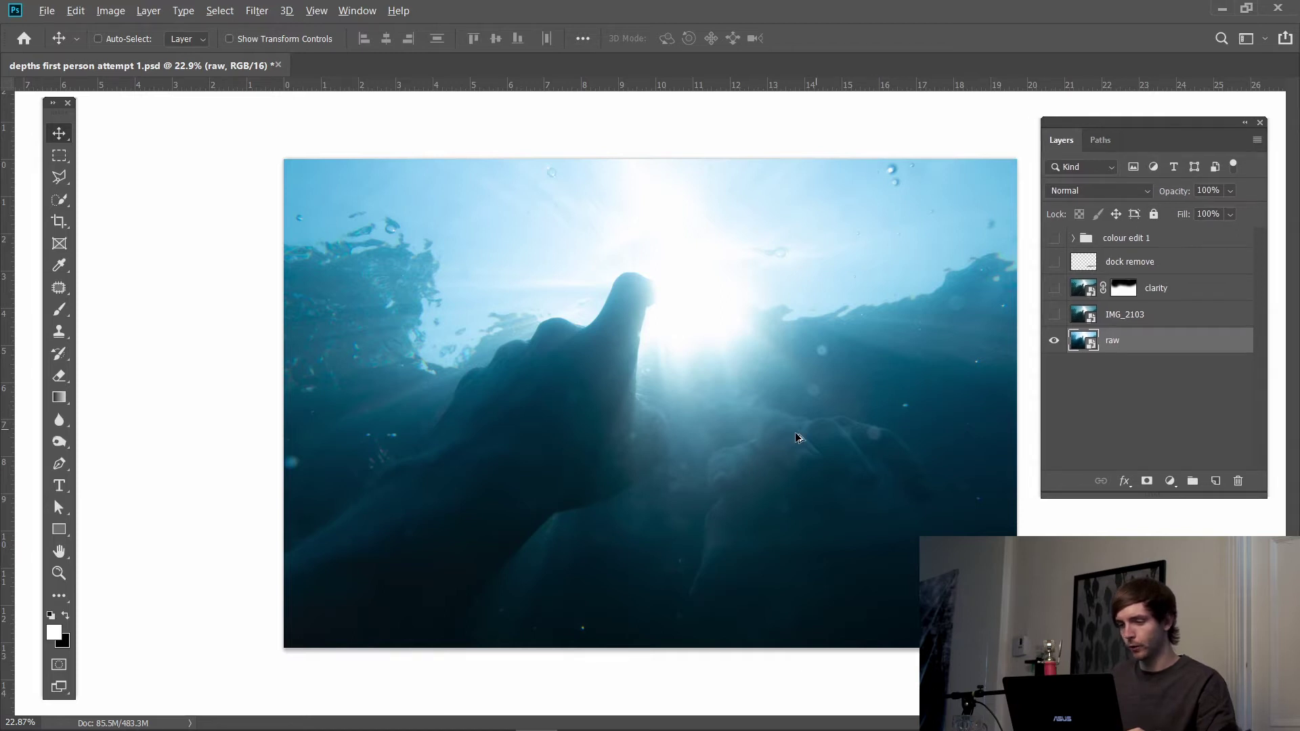
scroll(783, 436, "up", 1)
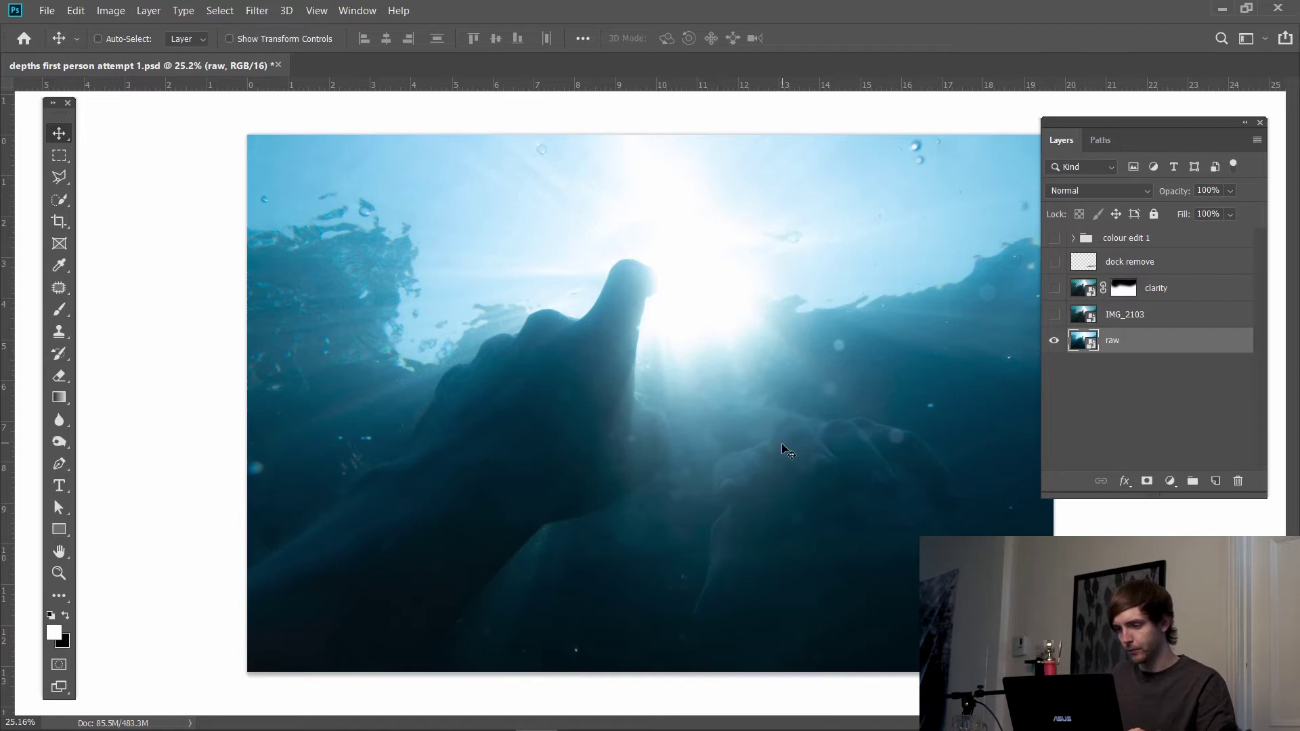
left_click_drag(1107, 136, 1129, 139)
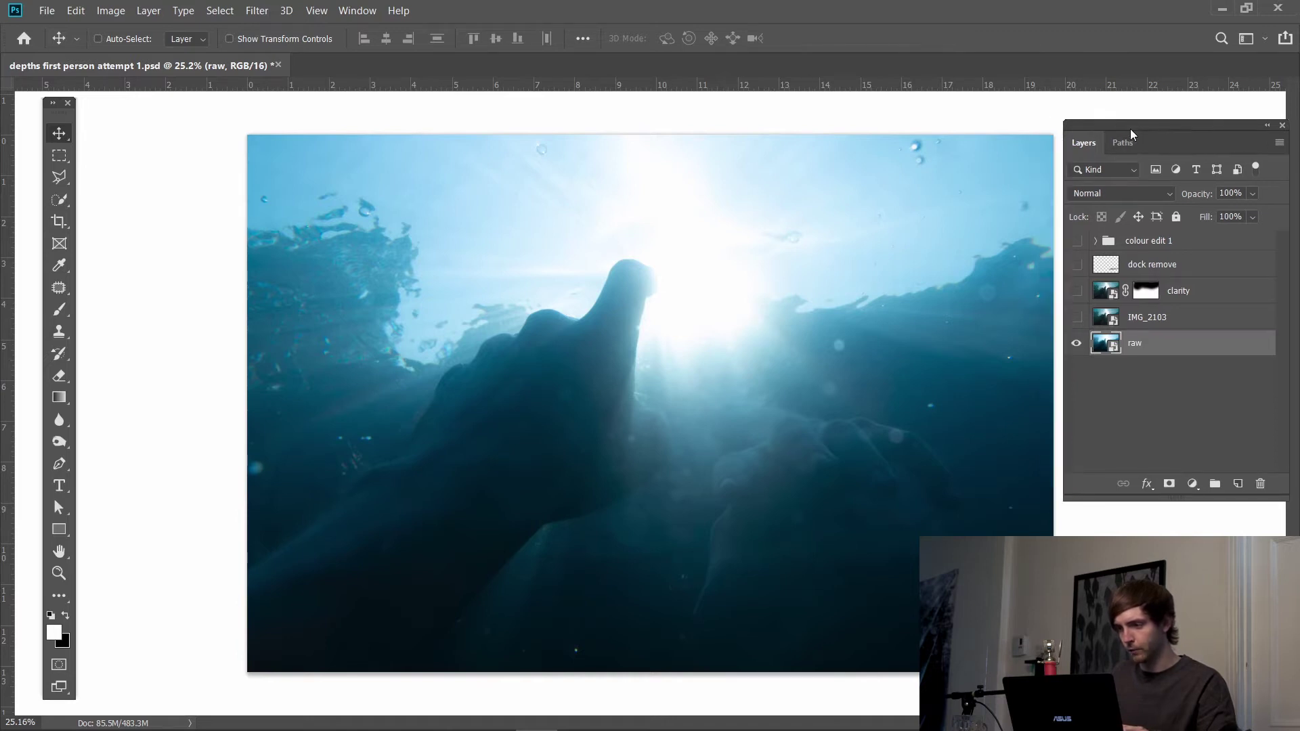
scroll(670, 365, "down", 1)
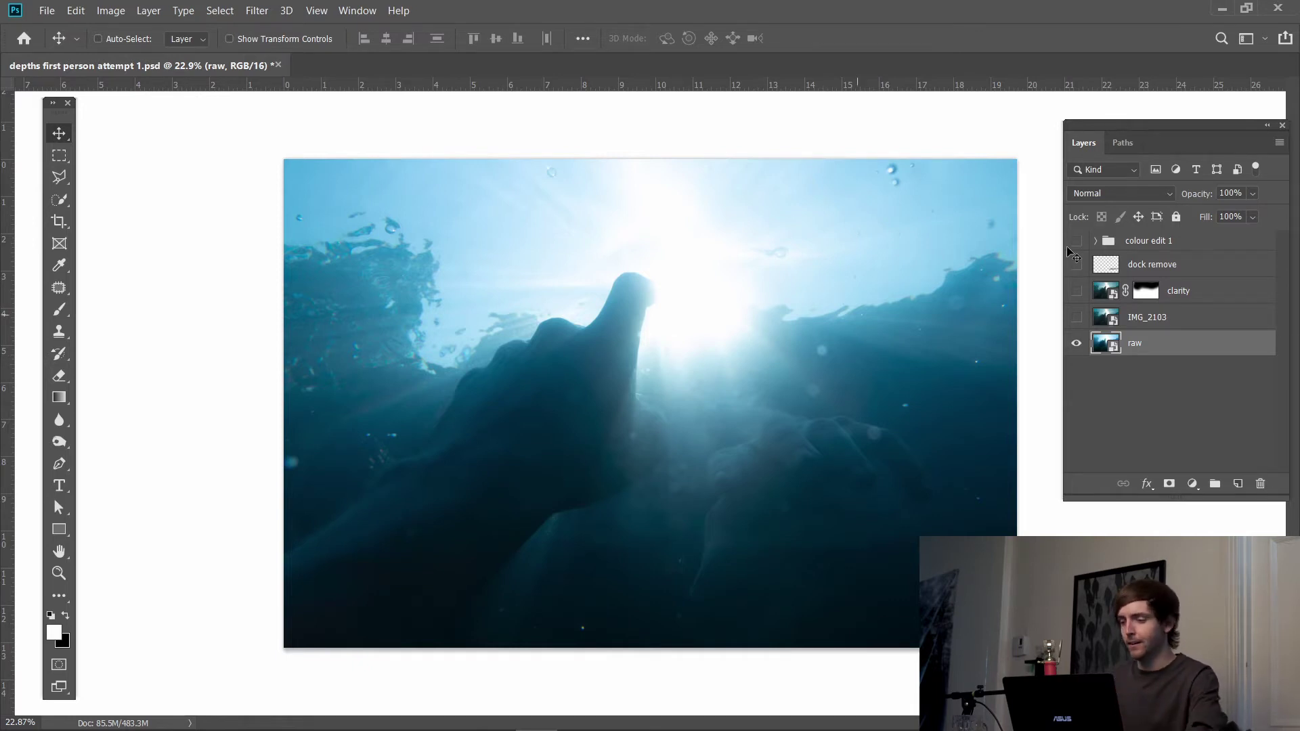
left_click_drag(1166, 123, 1140, 140)
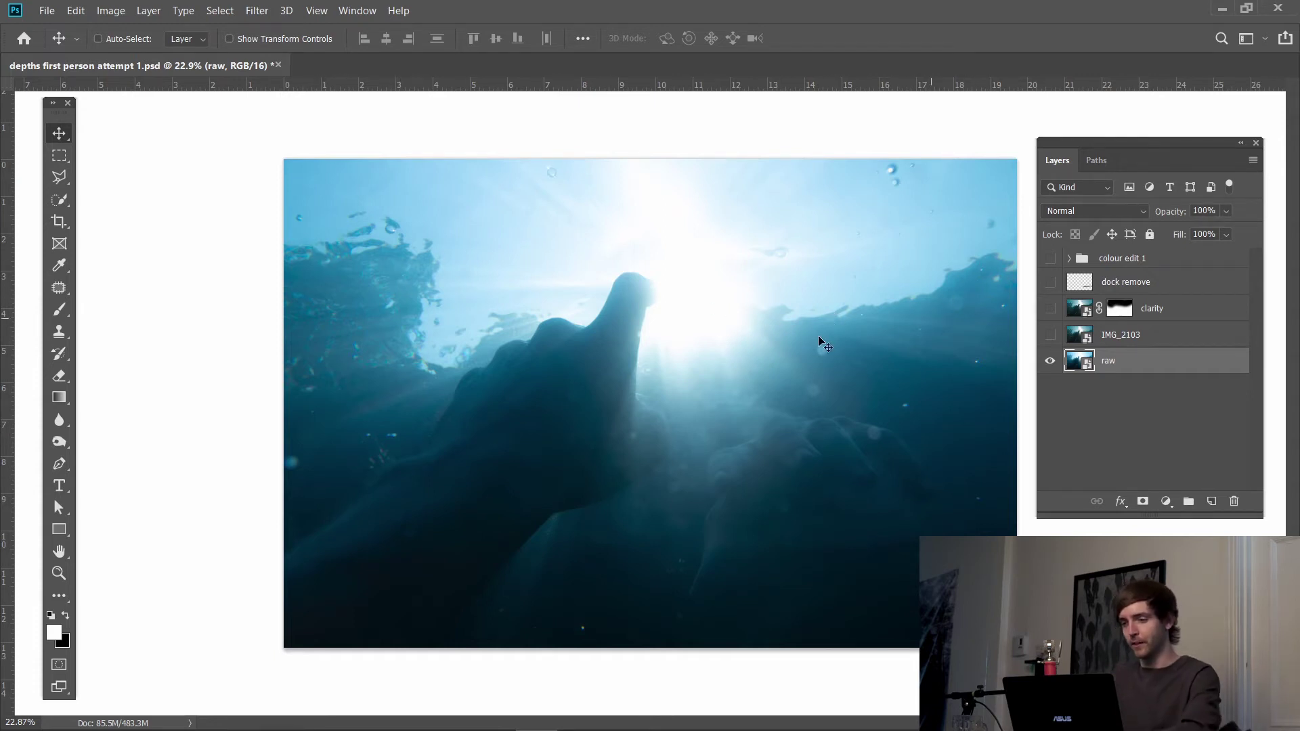
Step: Turn on the IMG_2103 layer and compare it with the raw photo by toggling its visibility, leaving it shown
left_click(1138, 344)
left_click(1050, 336)
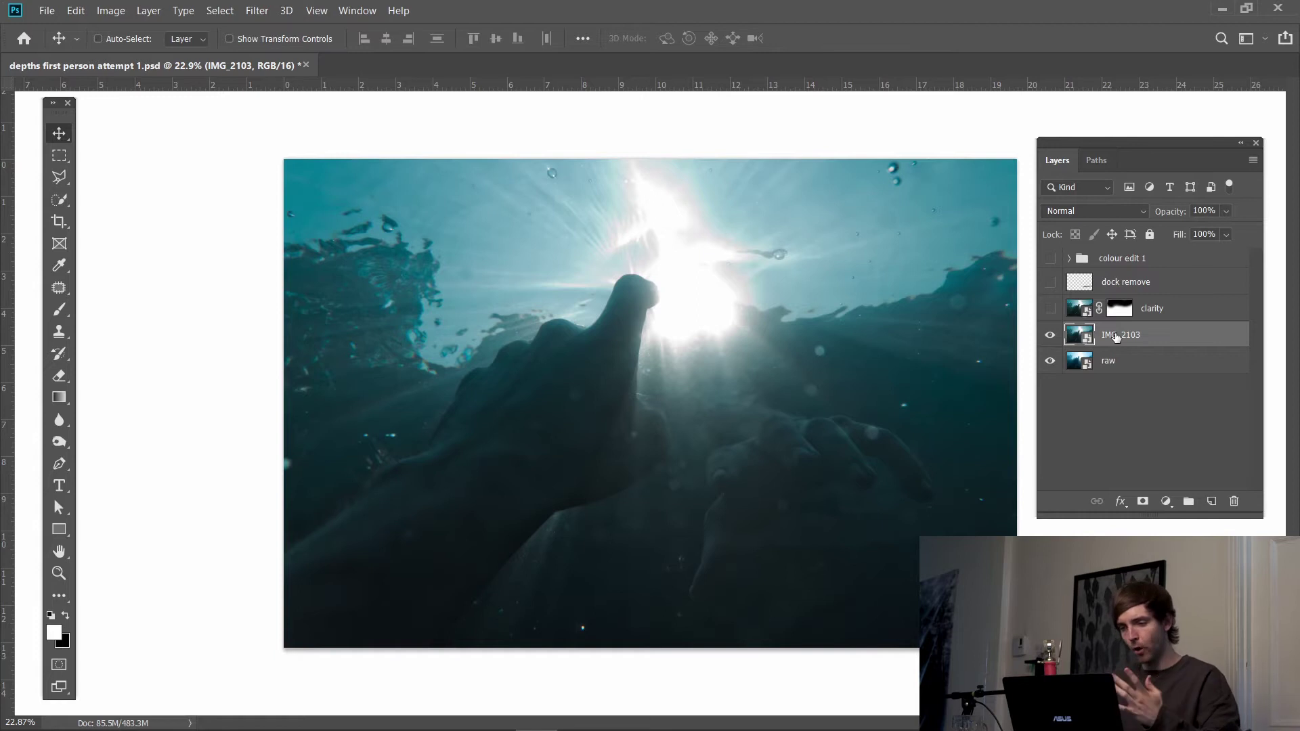
left_click(1050, 335)
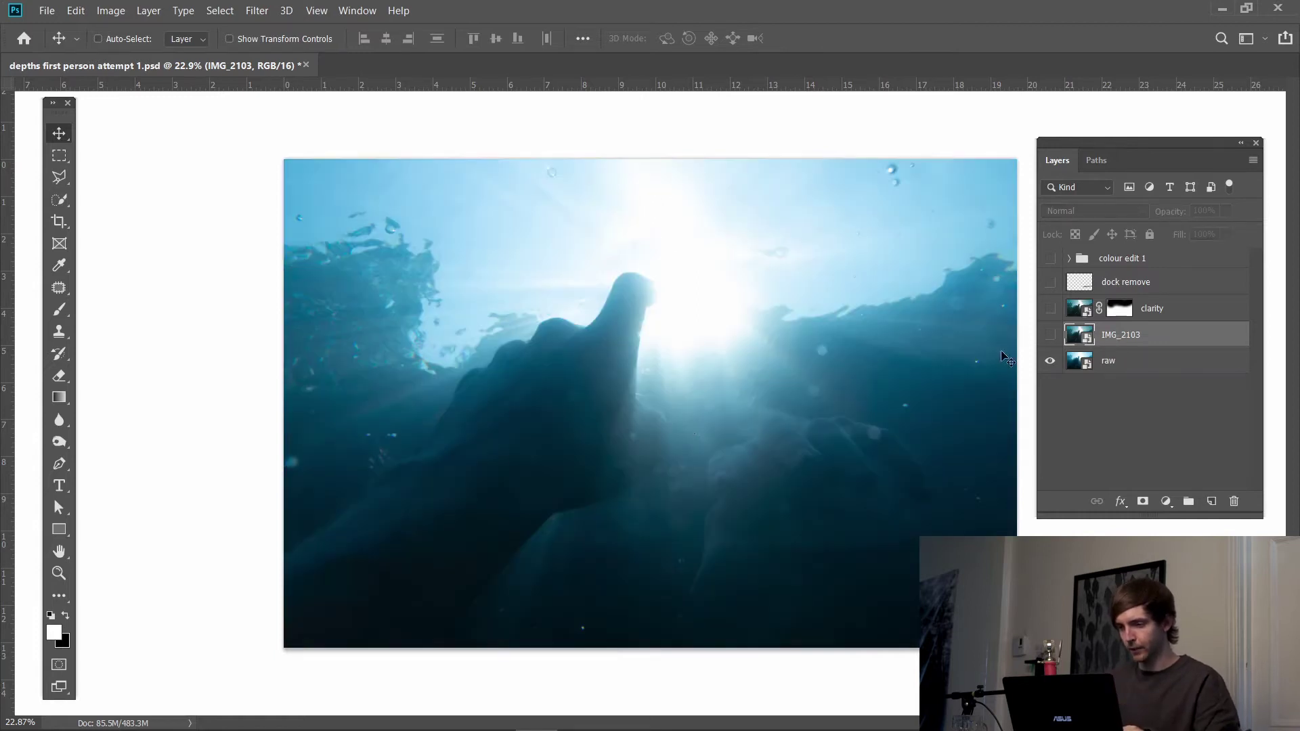
left_click(1051, 335)
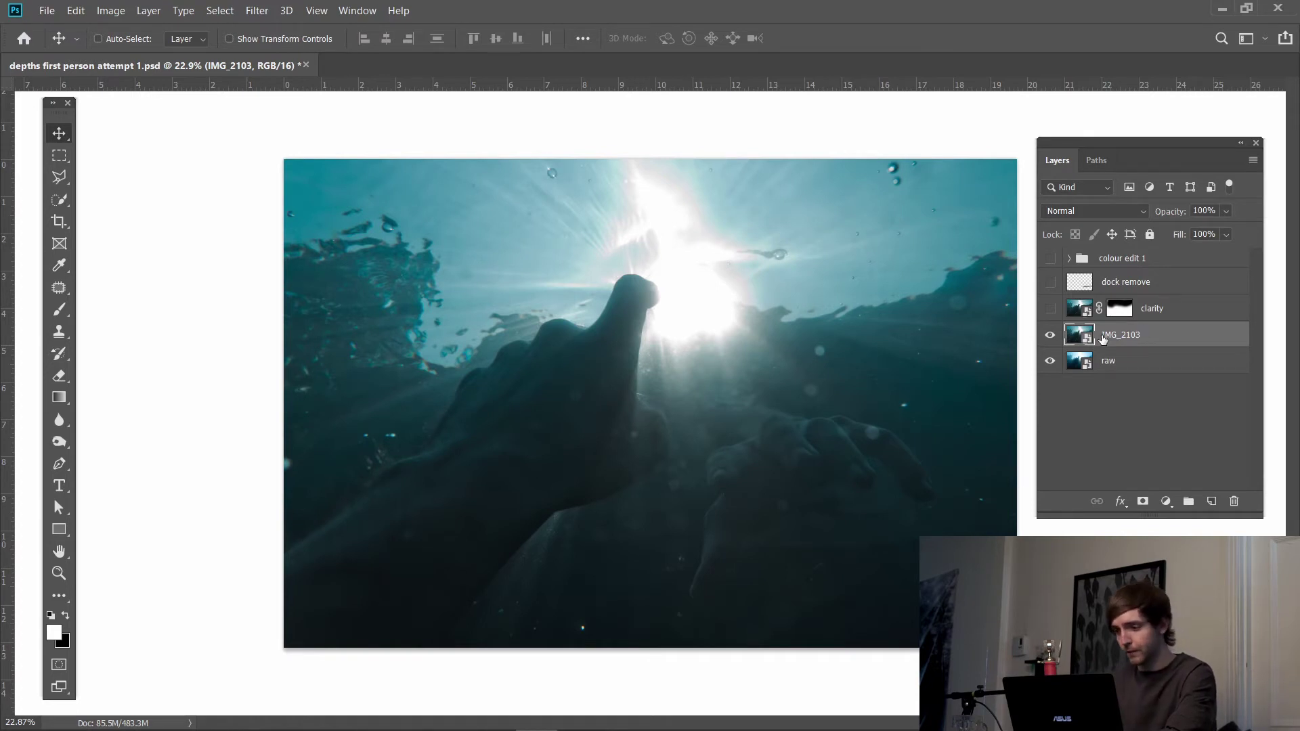
left_click(1049, 334)
left_click(1049, 335)
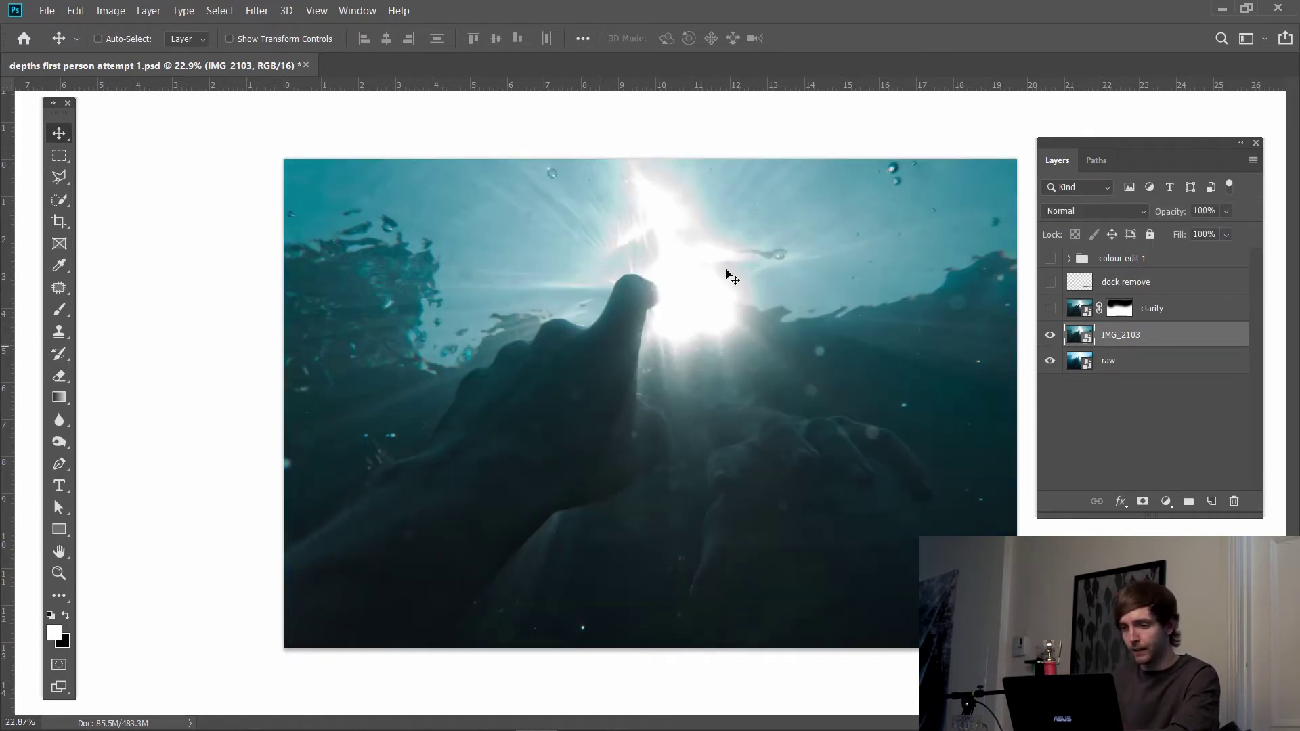
left_click(1050, 334)
left_click(1049, 335)
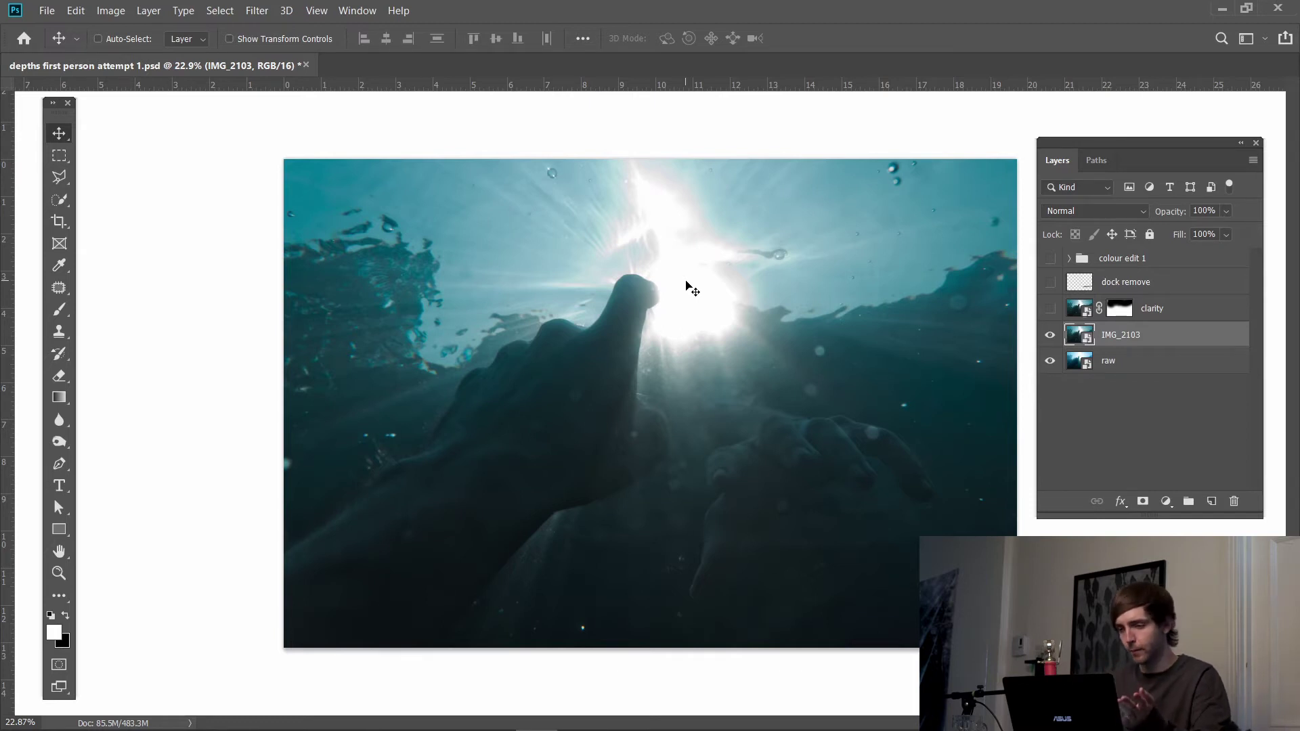
Step: Turn on the clarity layer and compare the finger detail with and without it at close range, leaving it shown
left_click(1050, 309)
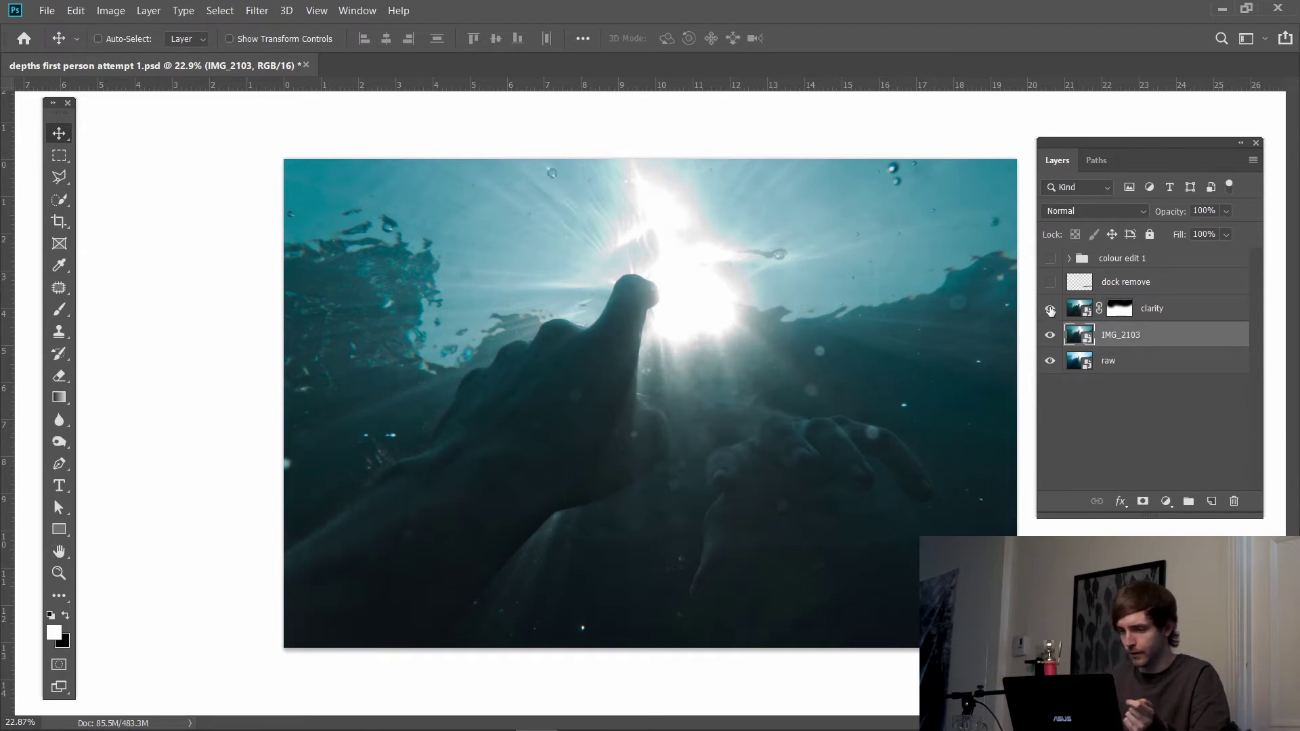
left_click(1090, 314)
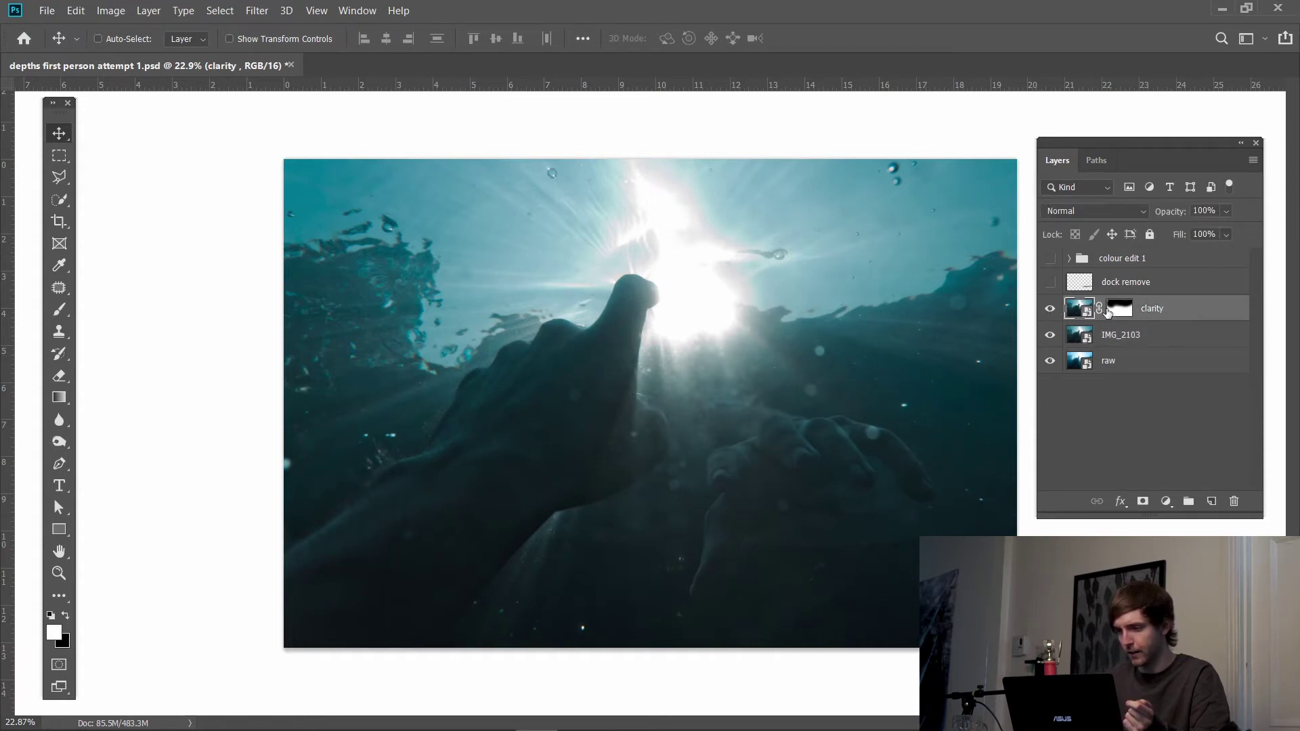
scroll(825, 496, "up", 8)
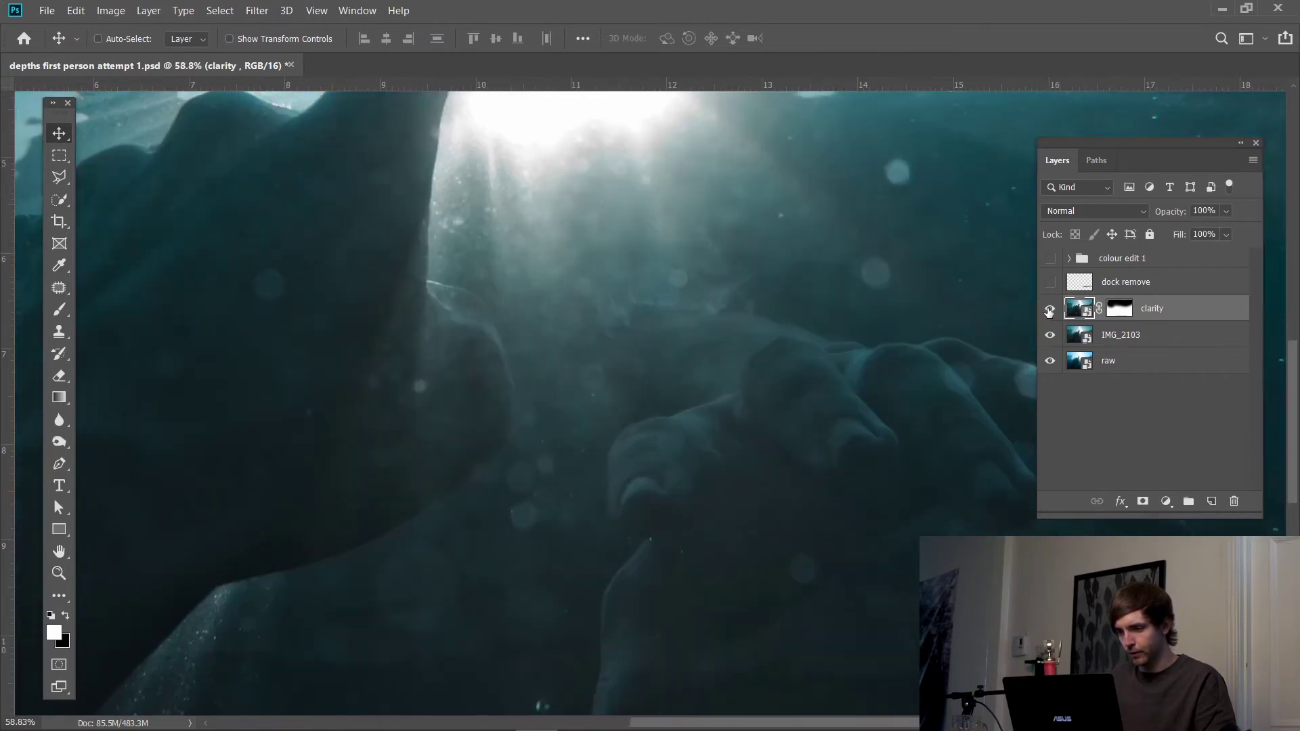
left_click(1049, 309)
left_click(1049, 308)
scroll(837, 424, "up", 4)
scroll(837, 424, "up", 1)
left_click(1048, 310)
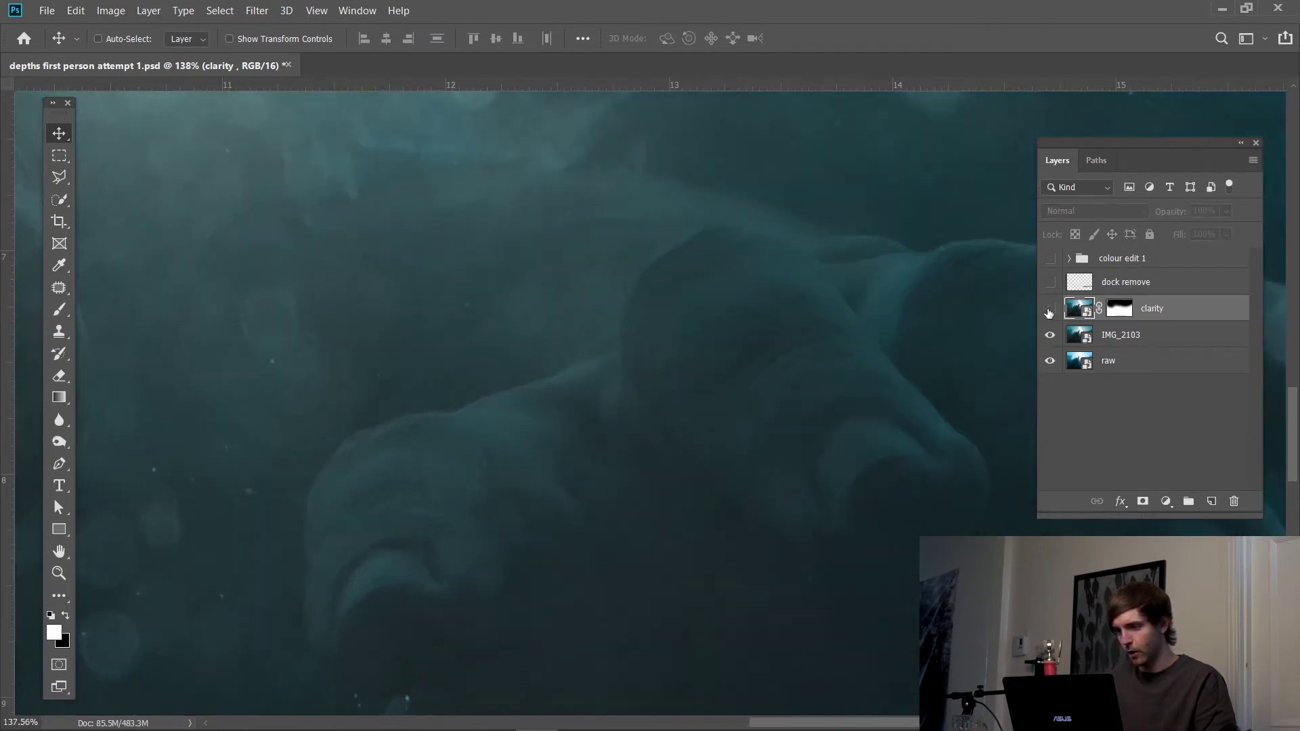
left_click(1048, 310)
left_click(1048, 310)
left_click(1048, 311)
Step: Examine the clarity layer's detail across the fingers, the raised thumb and the lower hand
scroll(769, 372, "down", 5)
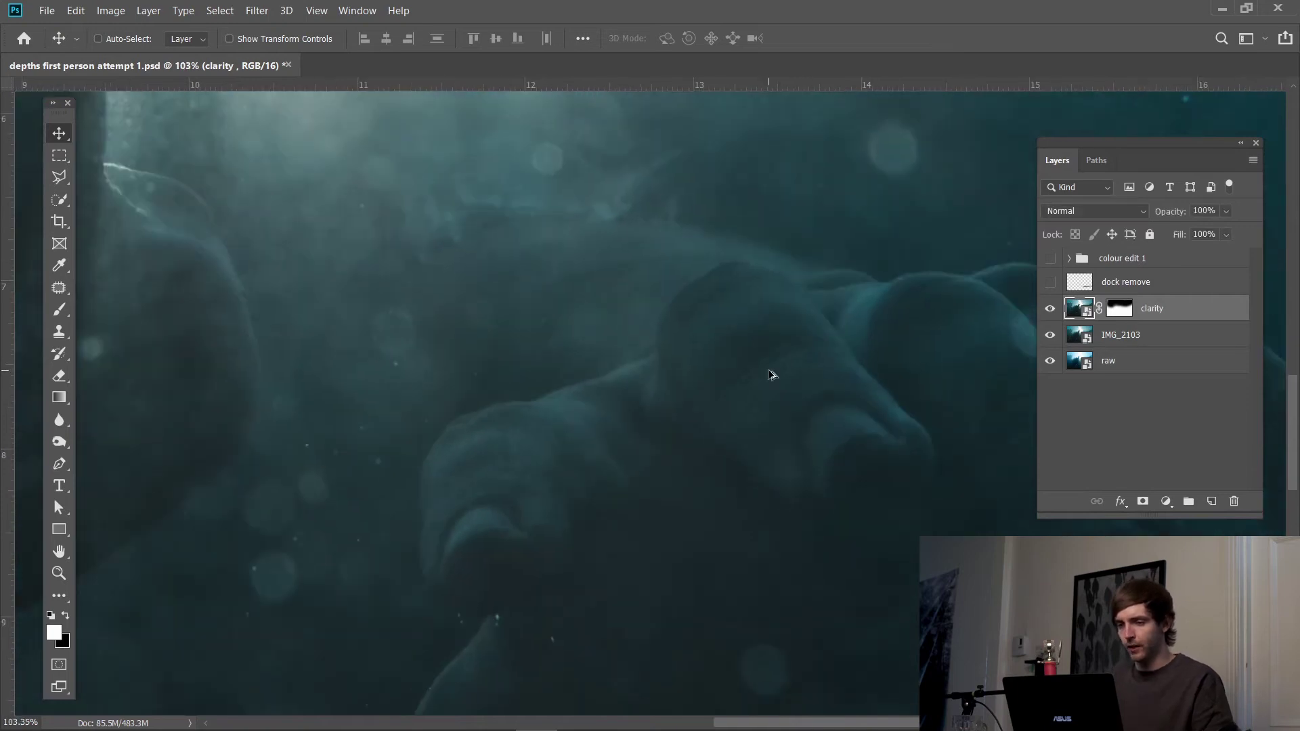
scroll(792, 359, "up", 2)
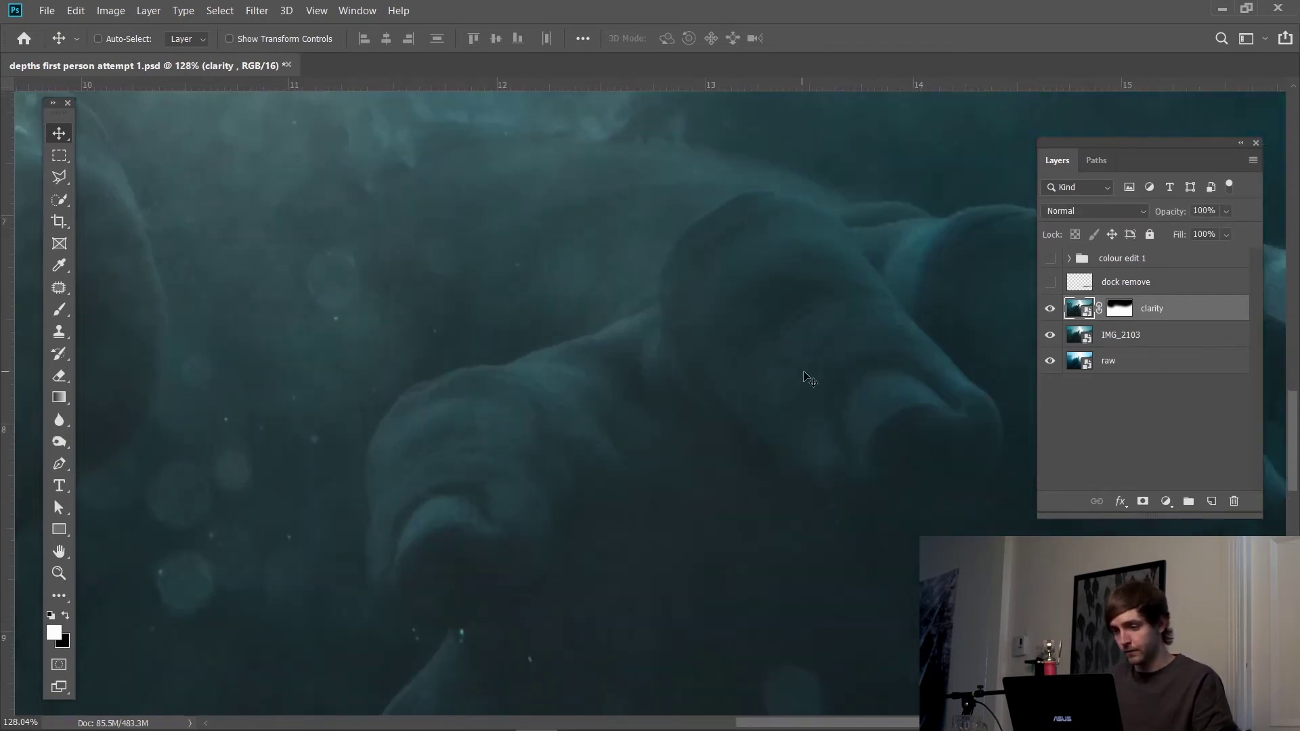
scroll(803, 377, "up", 2)
left_click_drag(563, 296, 662, 415)
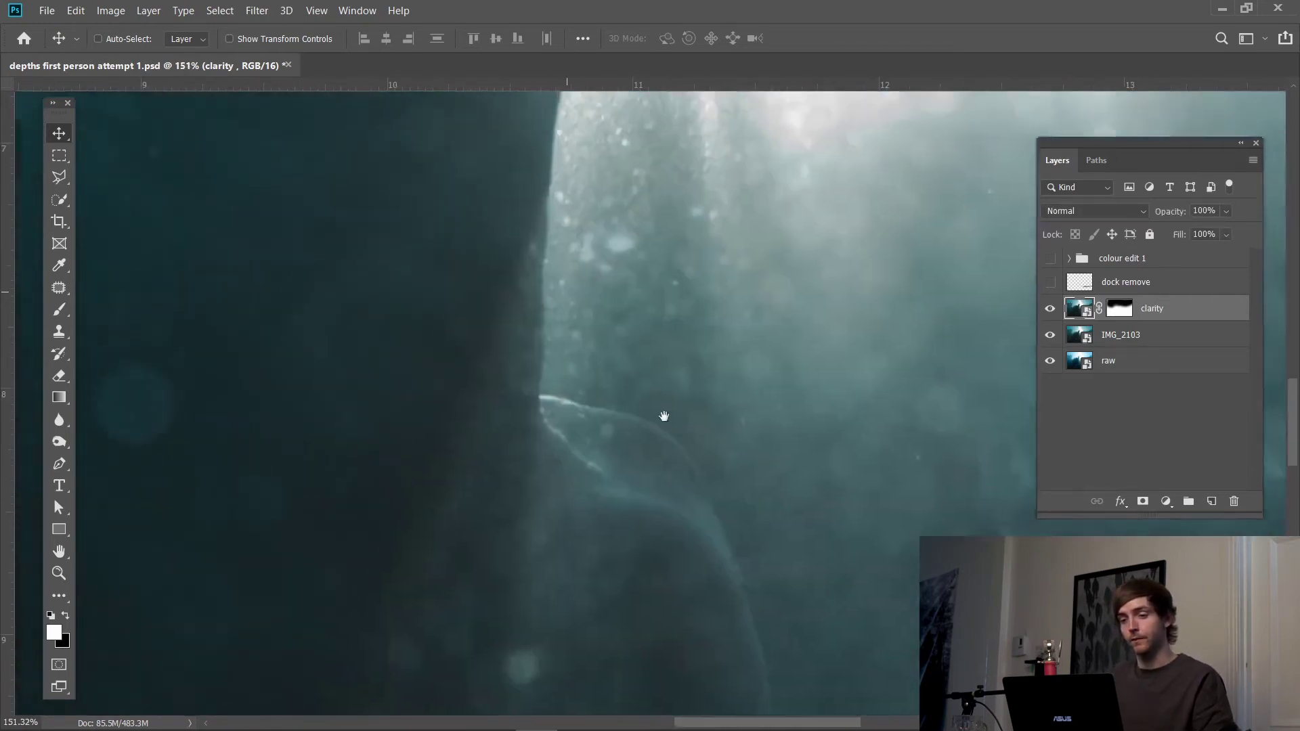
left_click_drag(604, 319, 657, 499)
left_click_drag(615, 319, 689, 528)
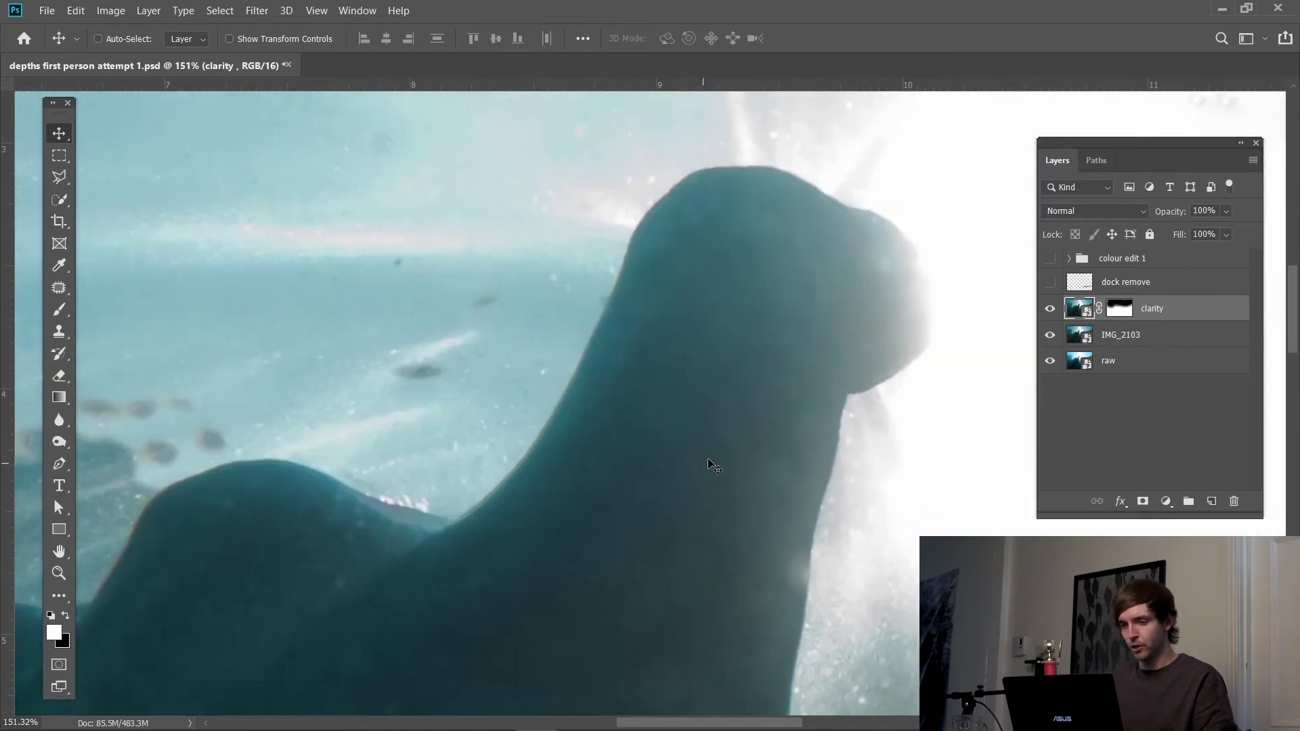
scroll(719, 465, "down", 3)
left_click_drag(635, 345, 612, 285)
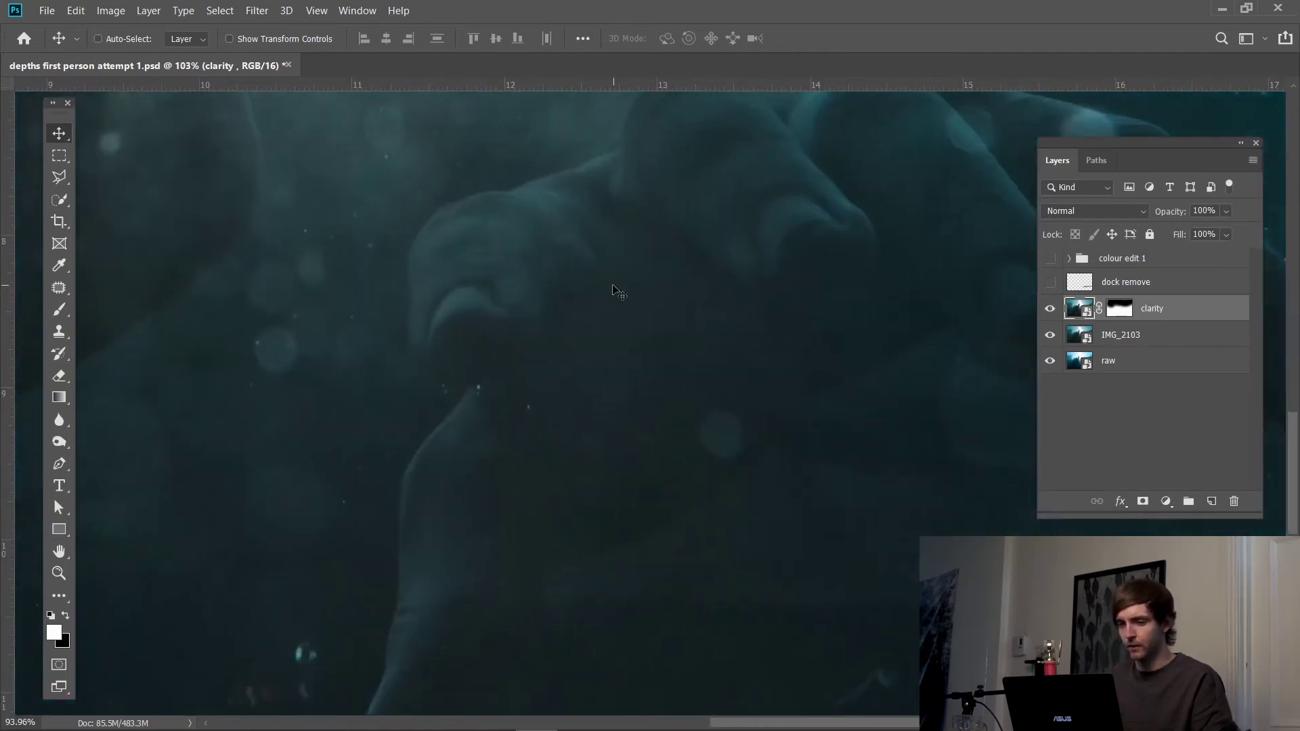
Step: Compare the lower hand with and without the clarity layer, and review its effect across the wider image
scroll(526, 340, "up", 2)
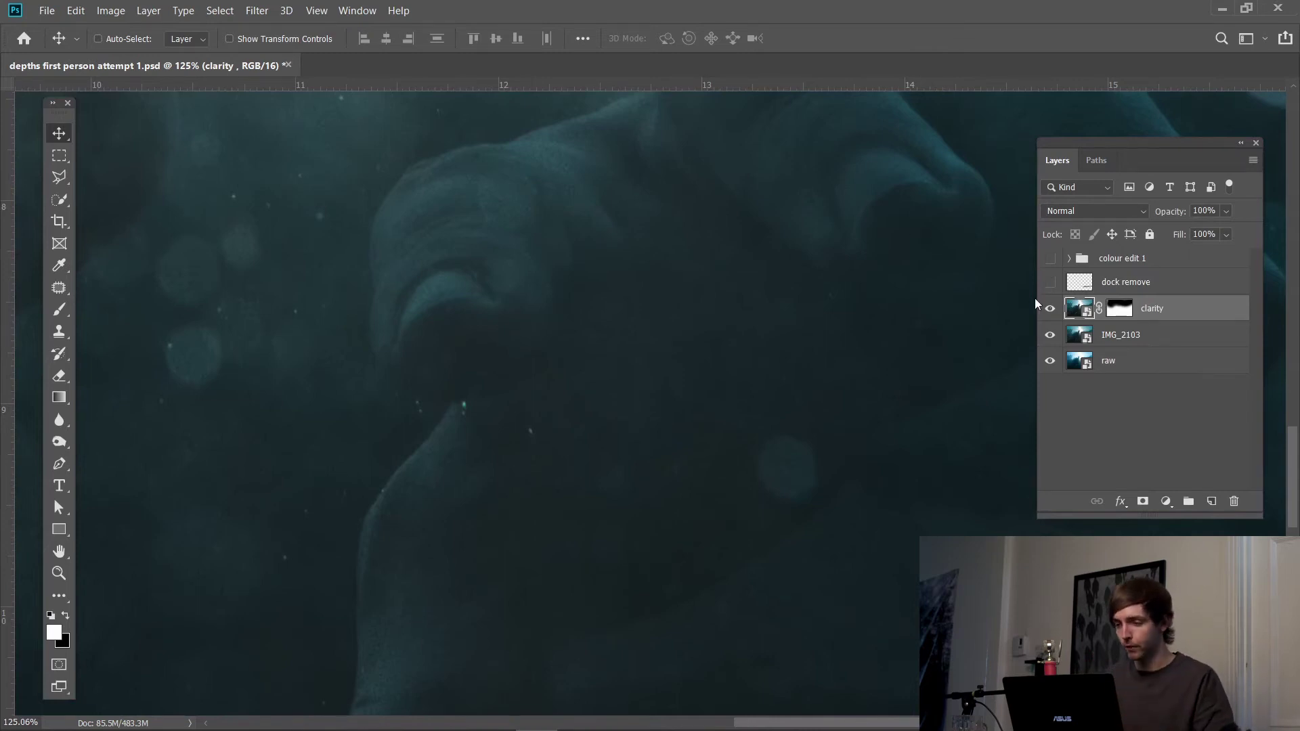
left_click(1050, 309)
left_click(1050, 310)
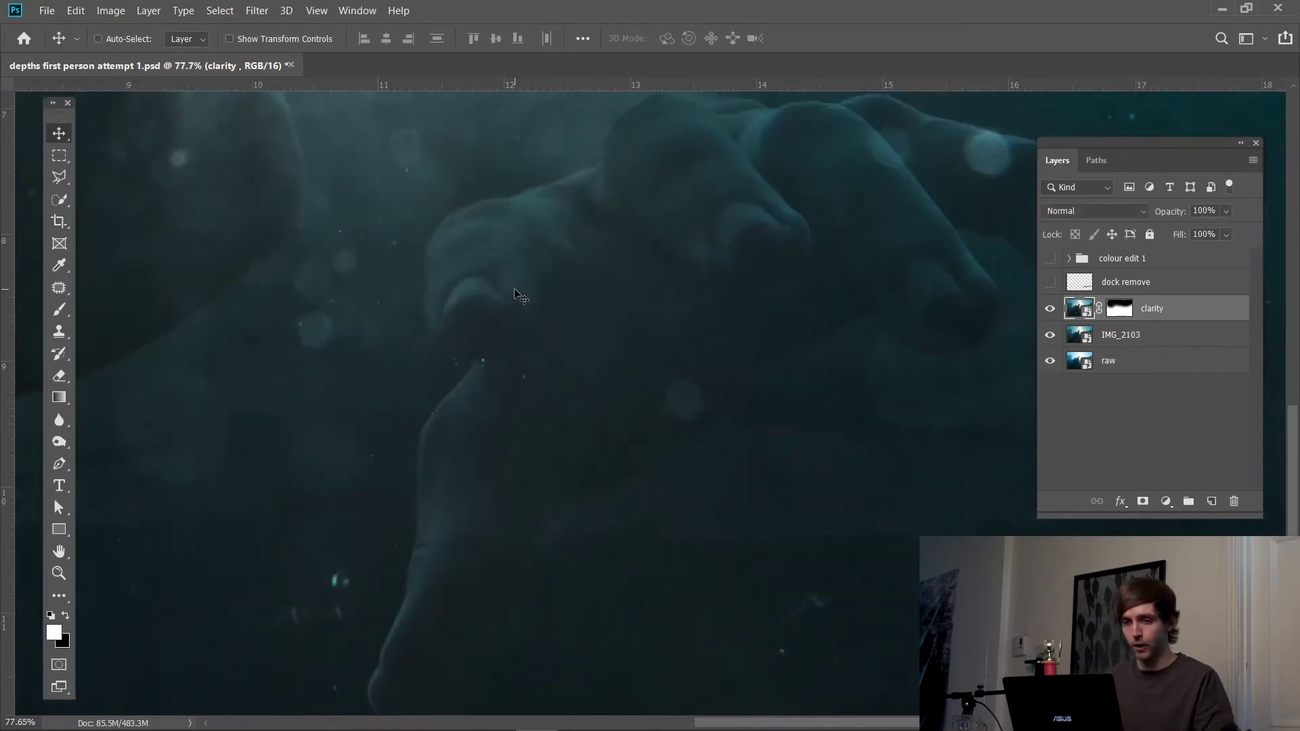
scroll(521, 296, "down", 4)
left_click_drag(550, 319, 549, 332)
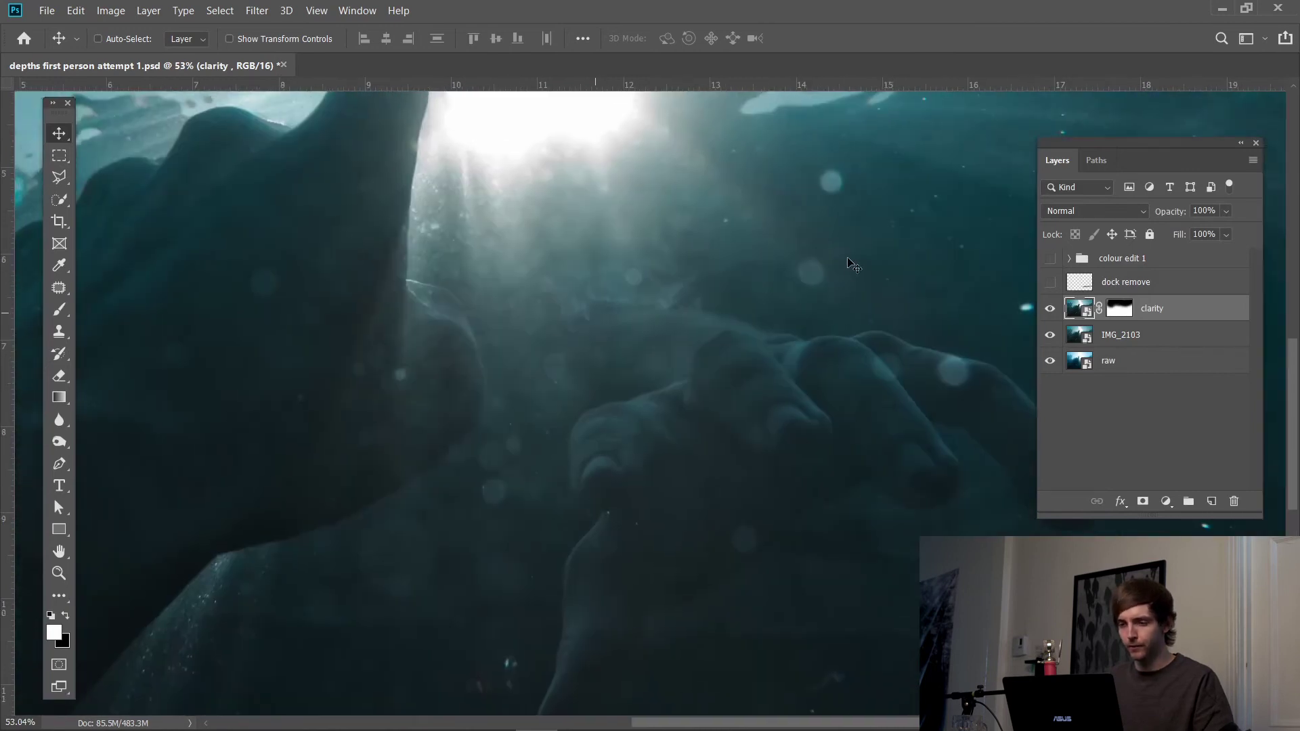
scroll(291, 298, "up", 1)
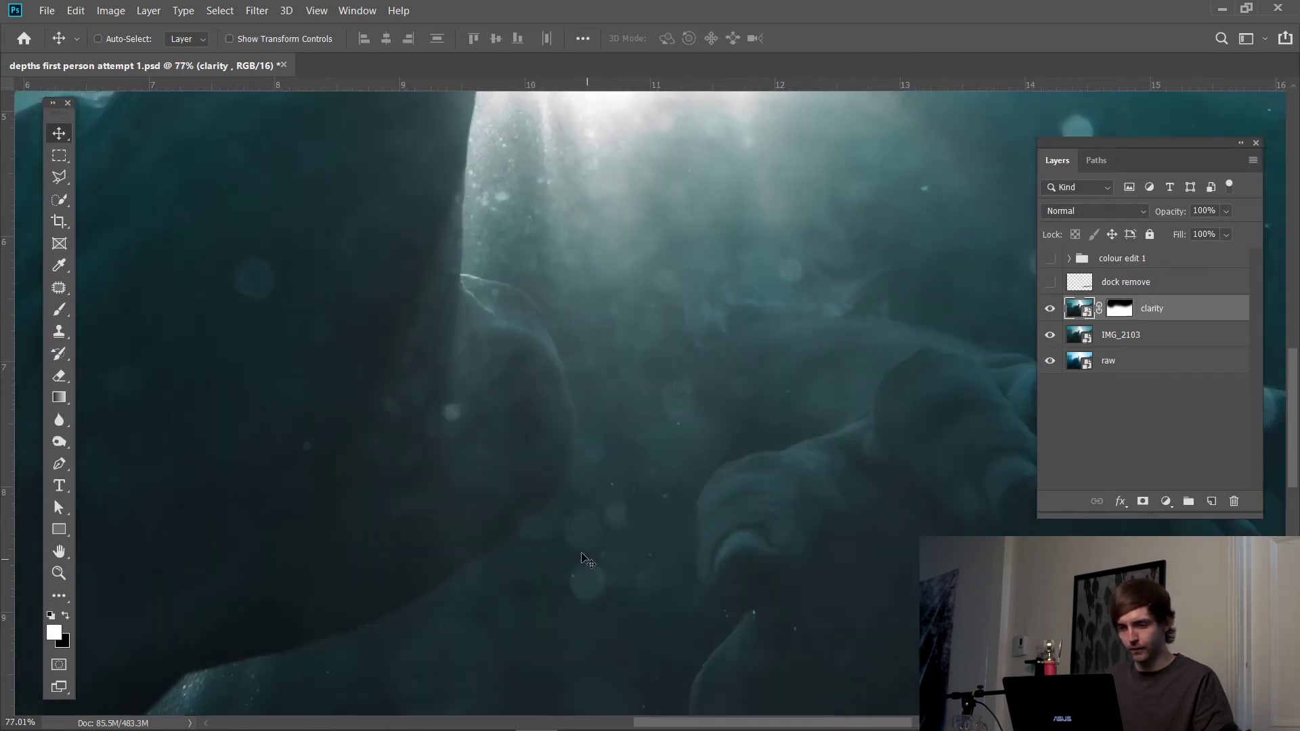
scroll(585, 551, "down", 2)
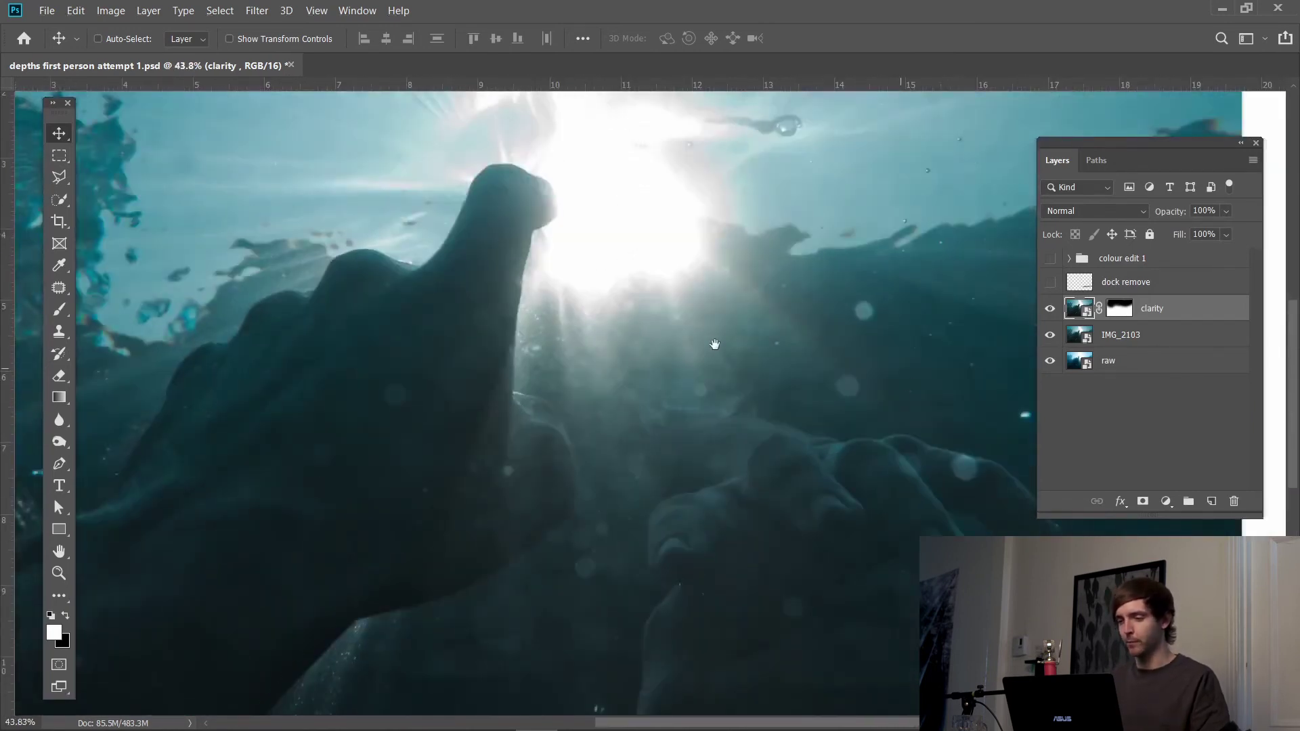
scroll(778, 433, "down", 2)
Step: Turn on the dock remove layer and inspect the retouched dark area below the reaching hand
left_click(1050, 281)
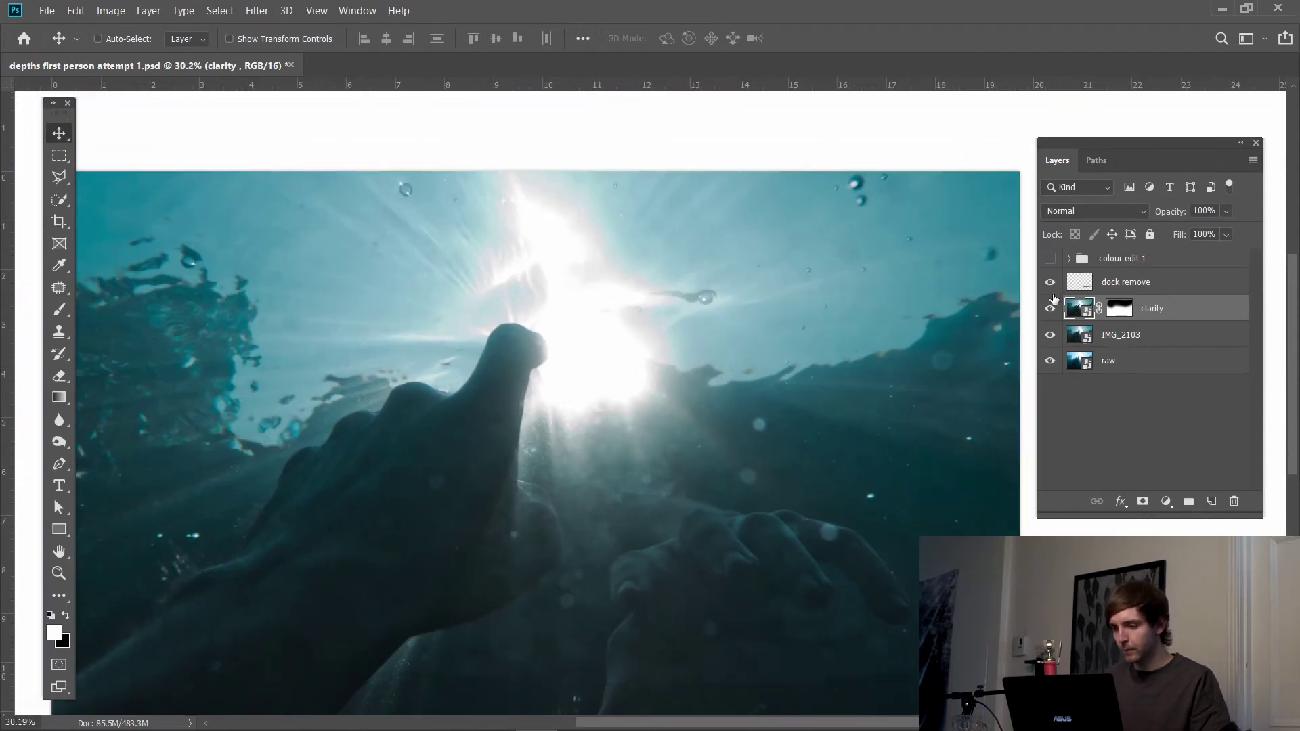
scroll(851, 455, "up", 3)
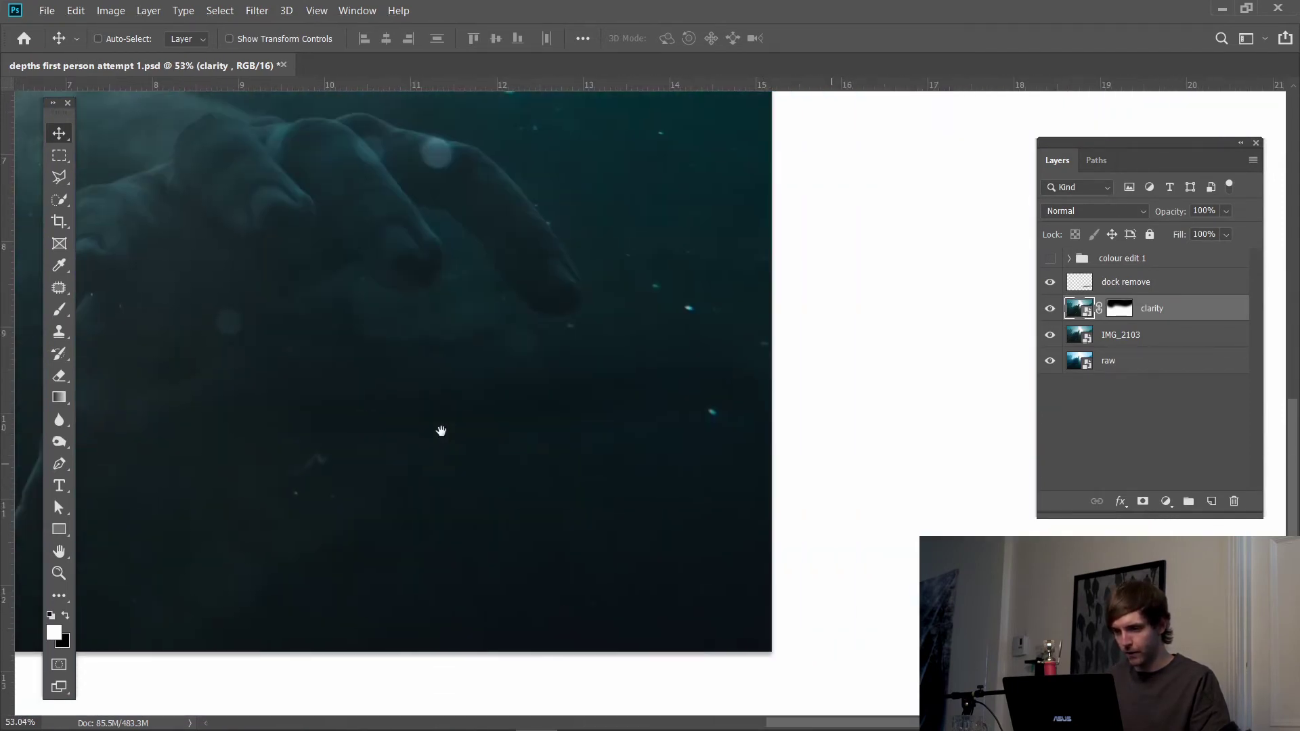
left_click_drag(675, 474, 441, 430)
left_click_drag(399, 384, 767, 394)
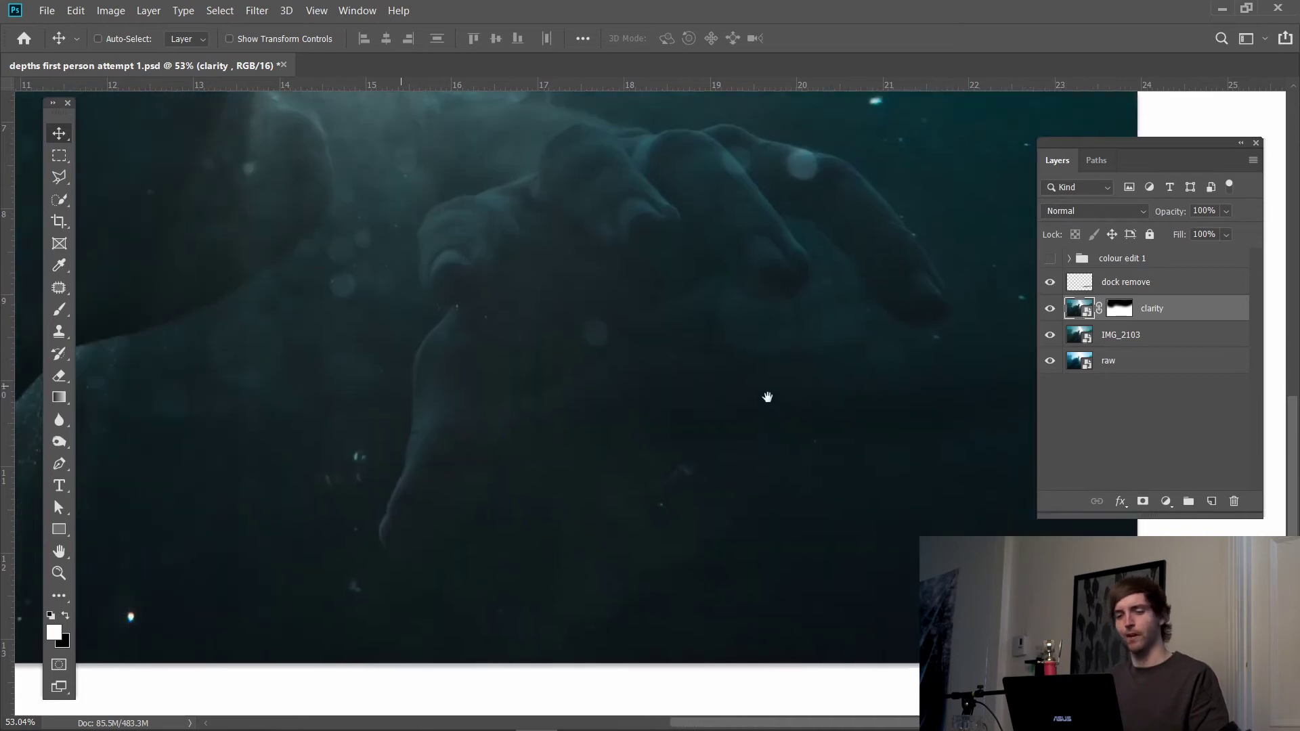
Step: Turn on the colour edit 1 group and compare the complete edit with the raw layer shown alone, restoring all layers
left_click(1050, 259)
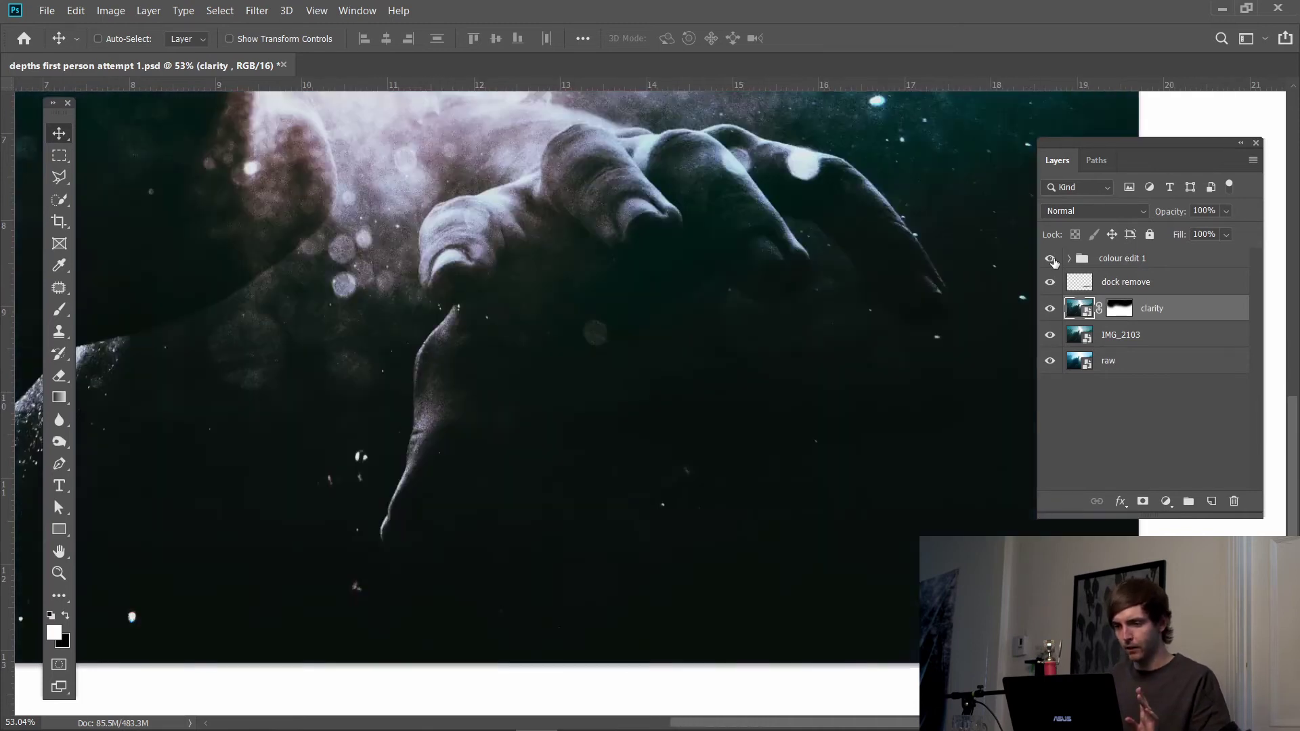
scroll(727, 402, "down", 5)
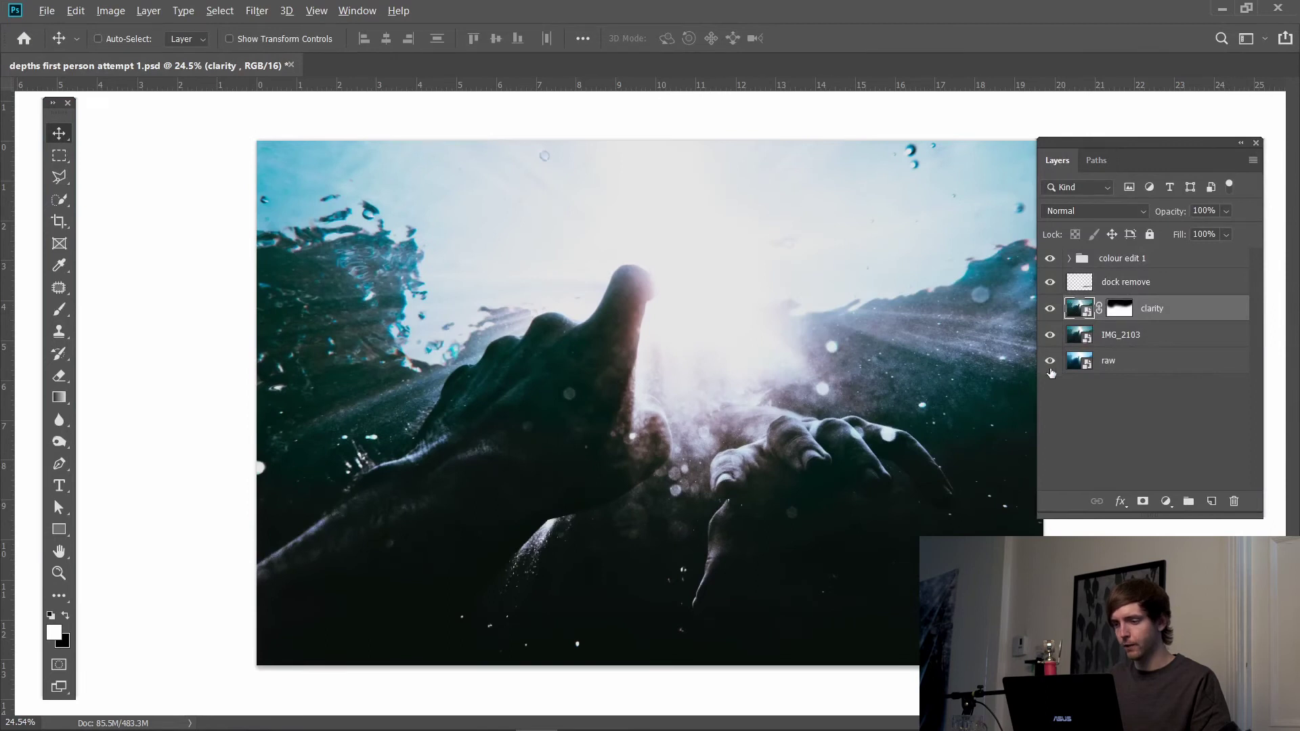
left_click(1050, 363, "alt")
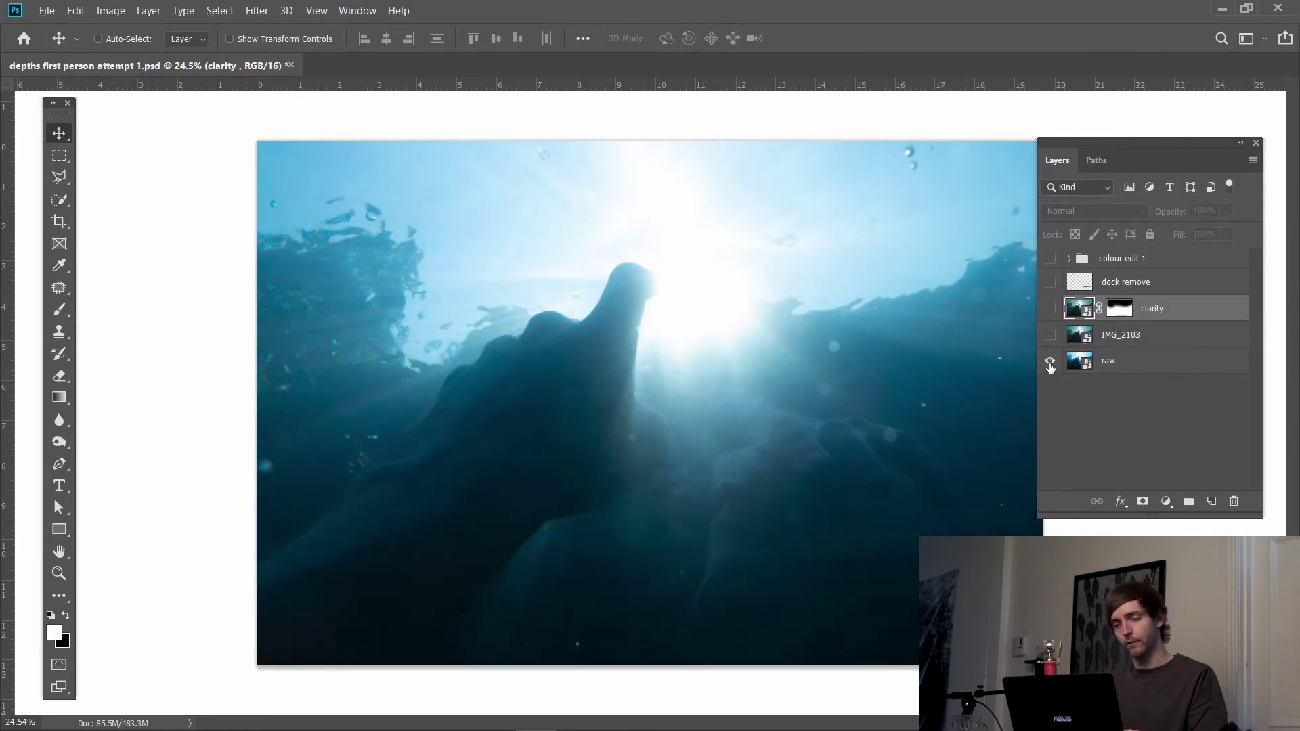
left_click(1050, 363, "alt")
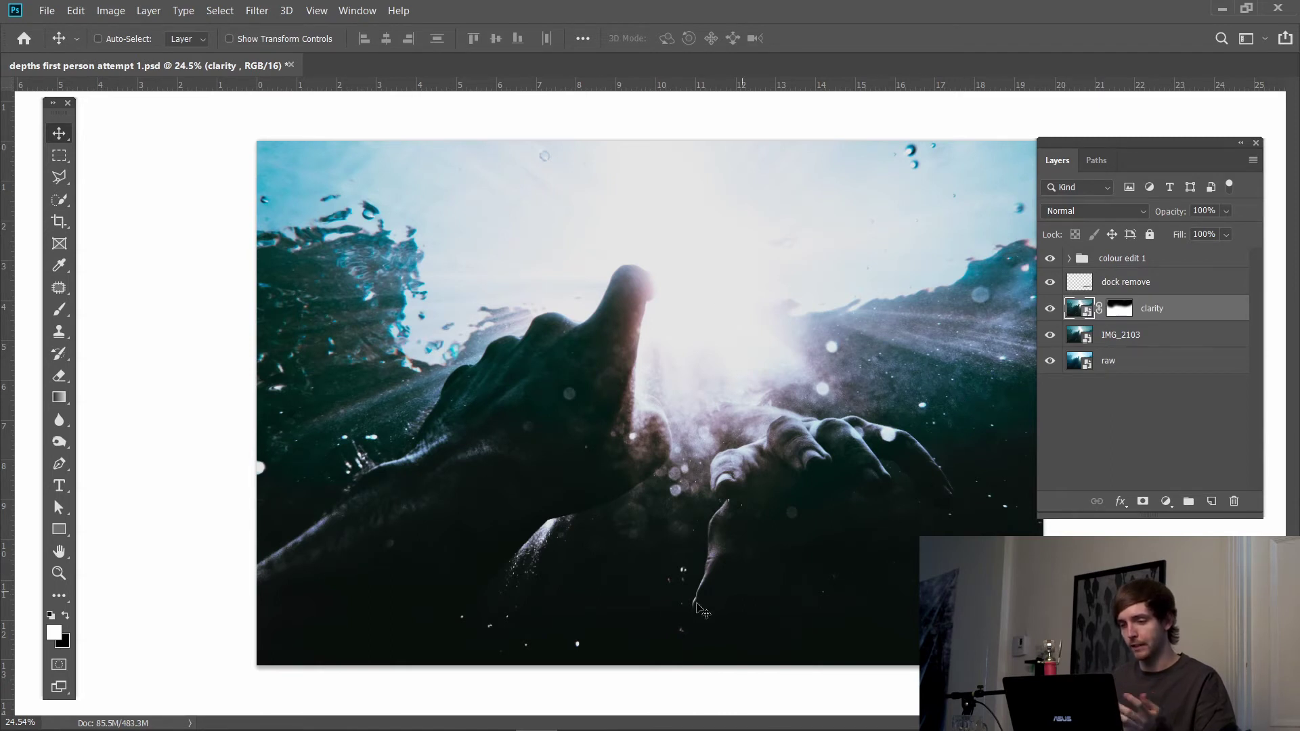
scroll(877, 616, "up", 3)
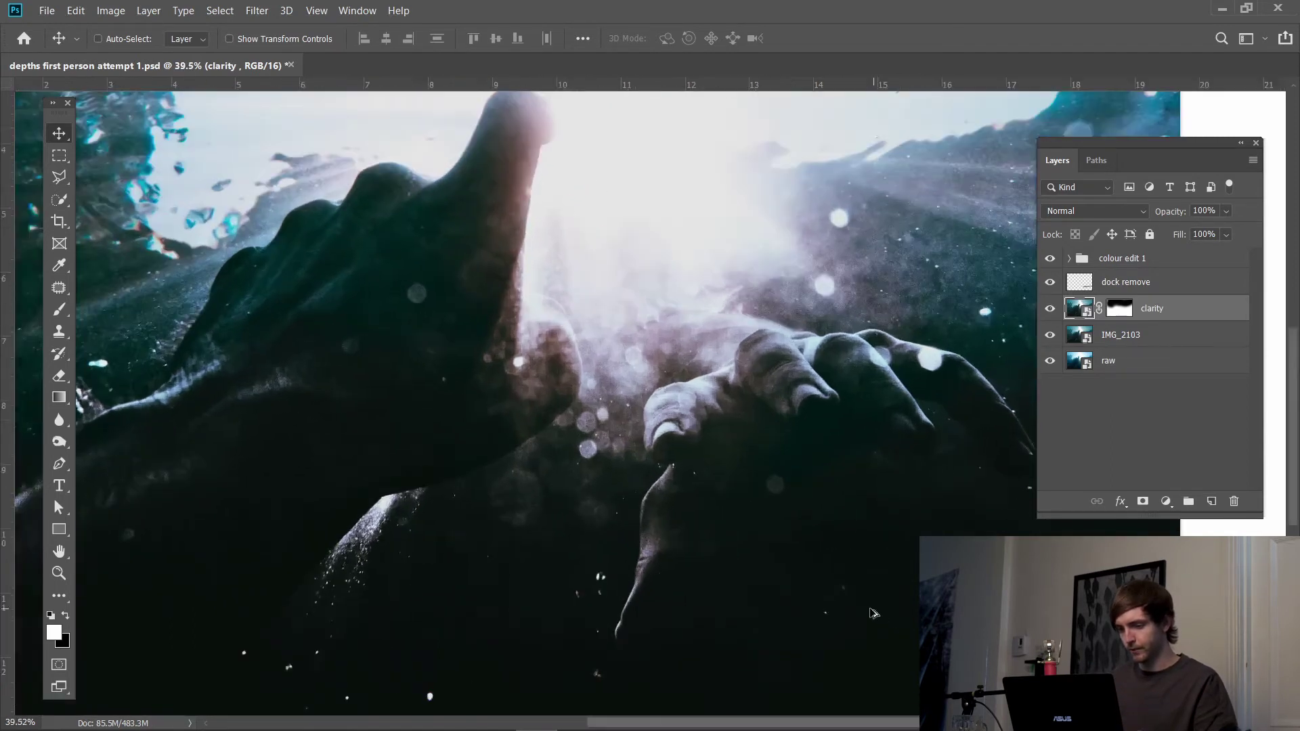
scroll(564, 432, "down", 6)
scroll(569, 433, "down", 4)
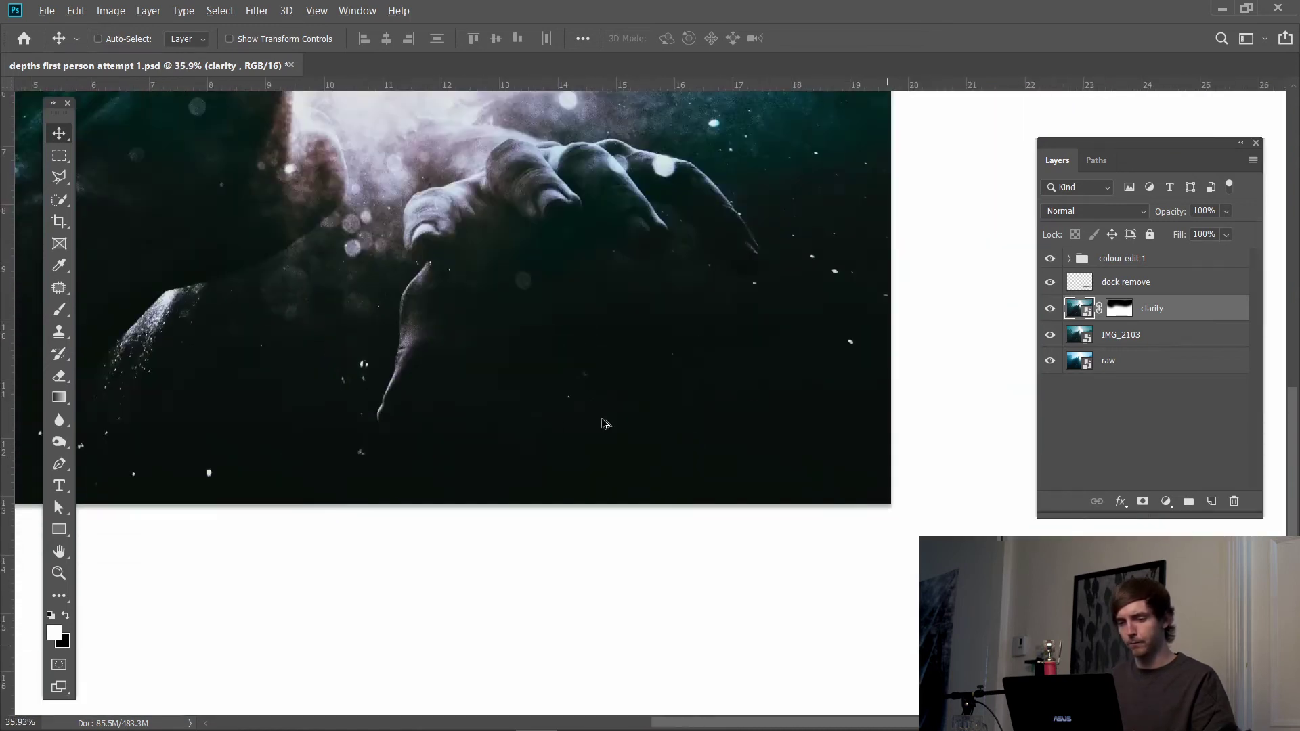
Step: Hide every layer above raw to compare the unedited photo with the full edit, restoring all layers
left_click(1049, 308)
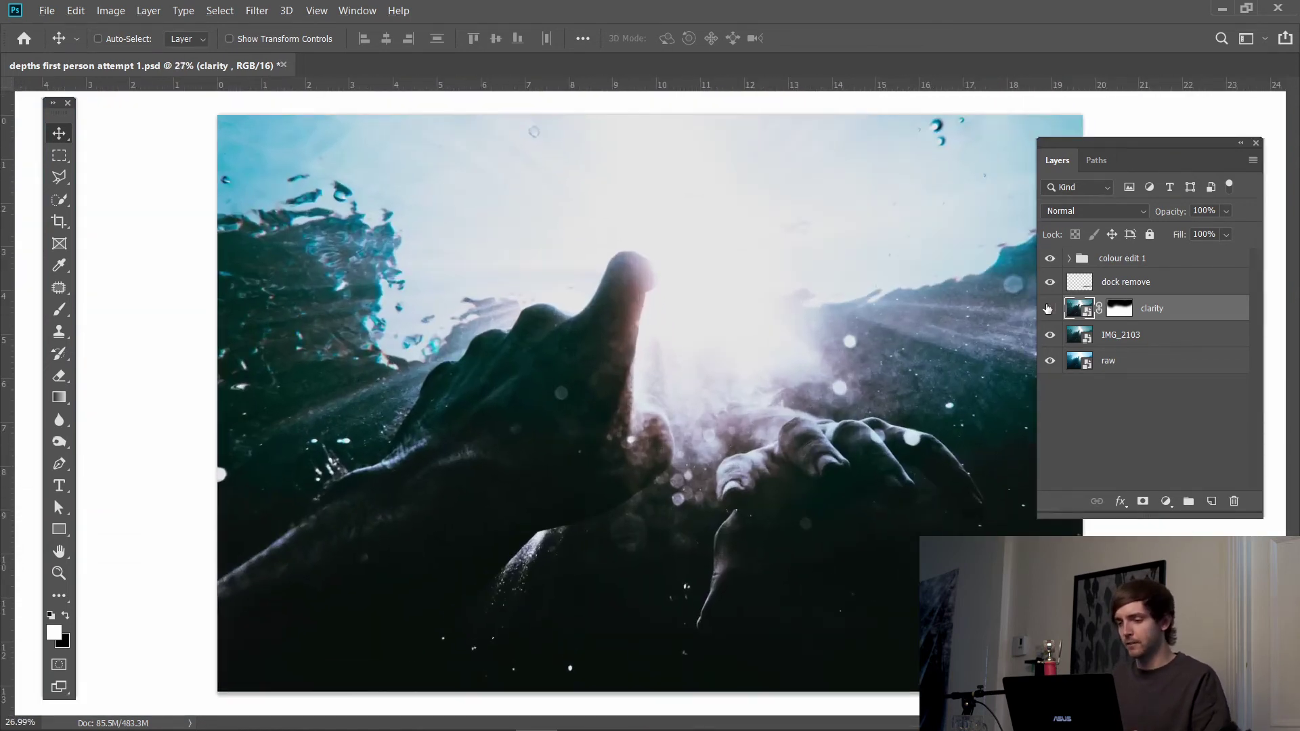
left_click(1049, 334)
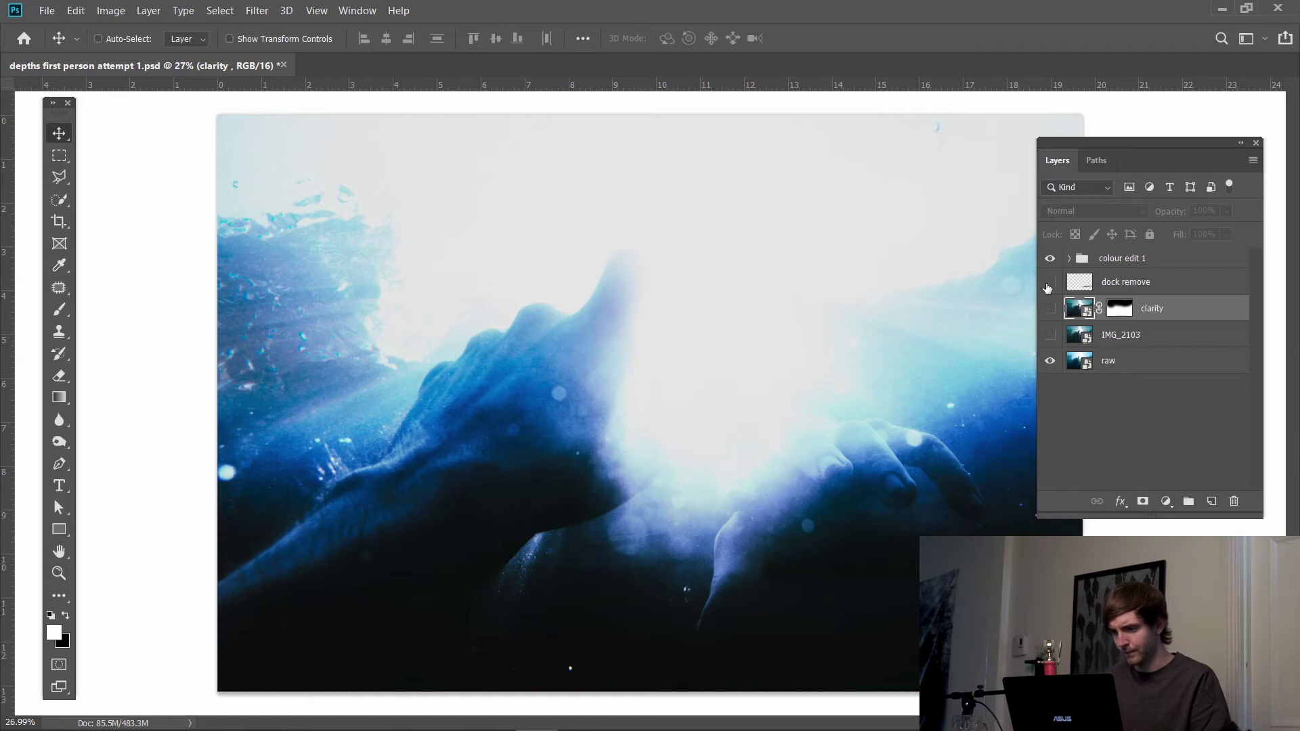
left_click(1050, 282)
left_click(1049, 257)
scroll(903, 575, "up", 3)
scroll(889, 548, "down", 3)
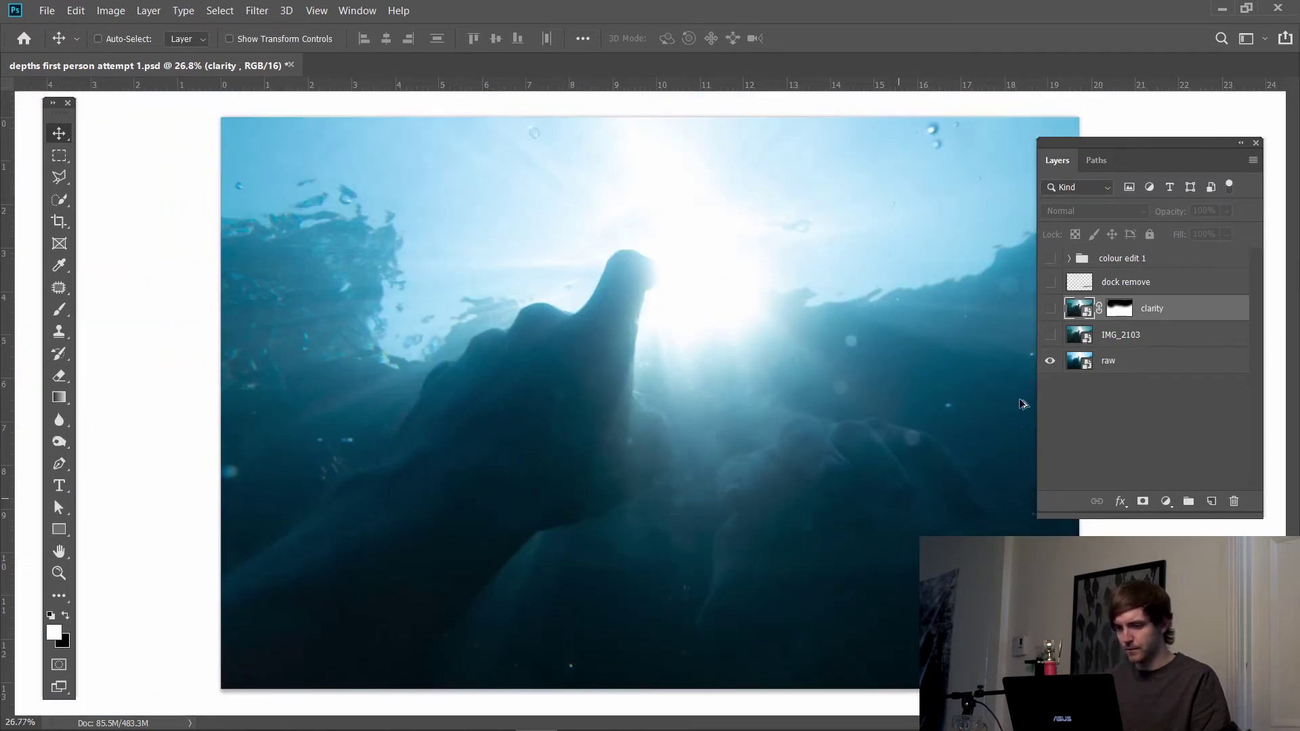
left_click_drag(1049, 335, 1050, 266)
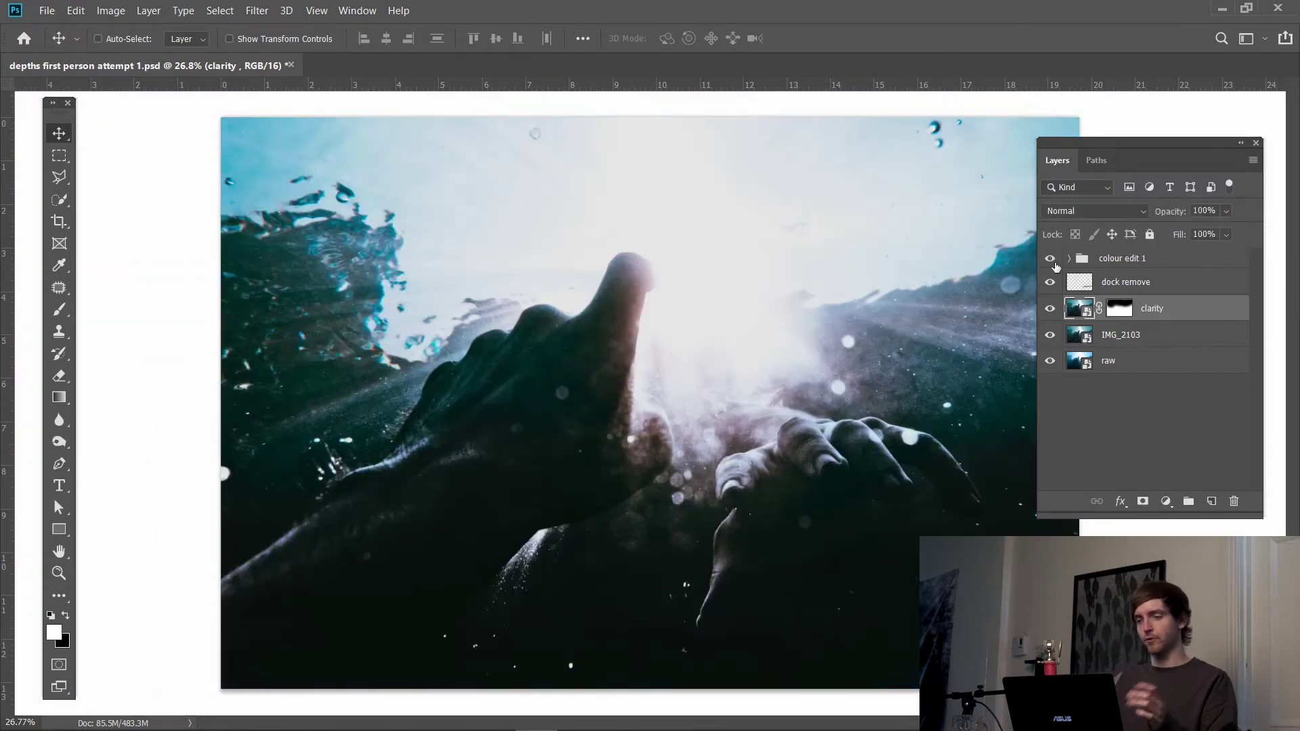
Step: Expand the colour edit 1 group and reposition and lengthen the layer list to show all its adjustment layers
left_click(1068, 258)
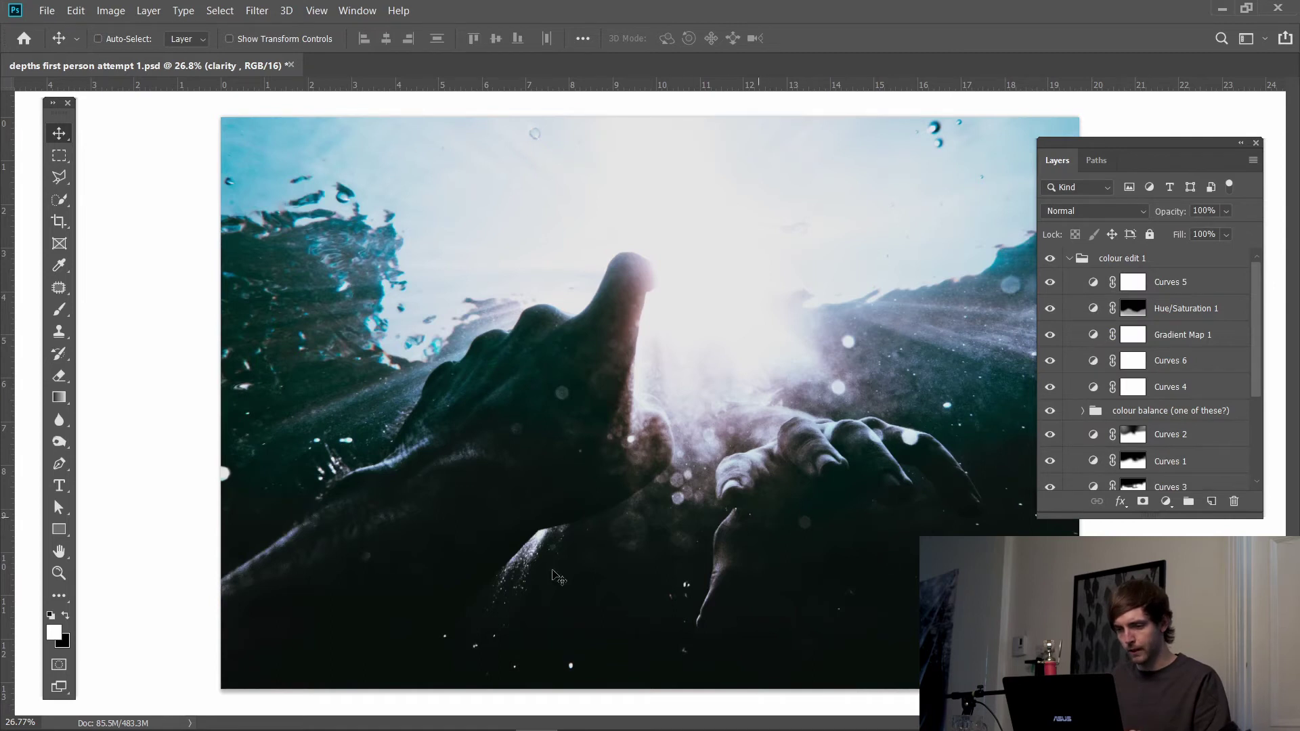
left_click_drag(1148, 141, 1139, 34)
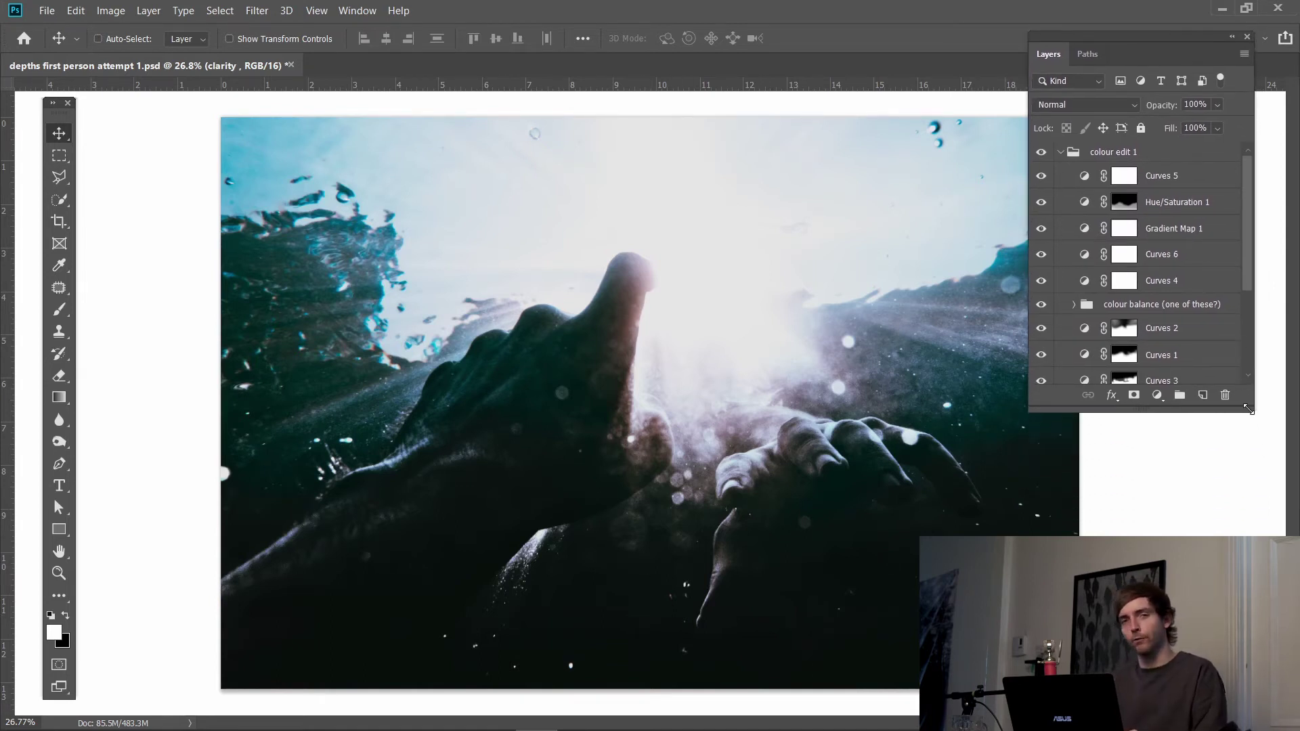
left_click_drag(1247, 409, 1246, 536)
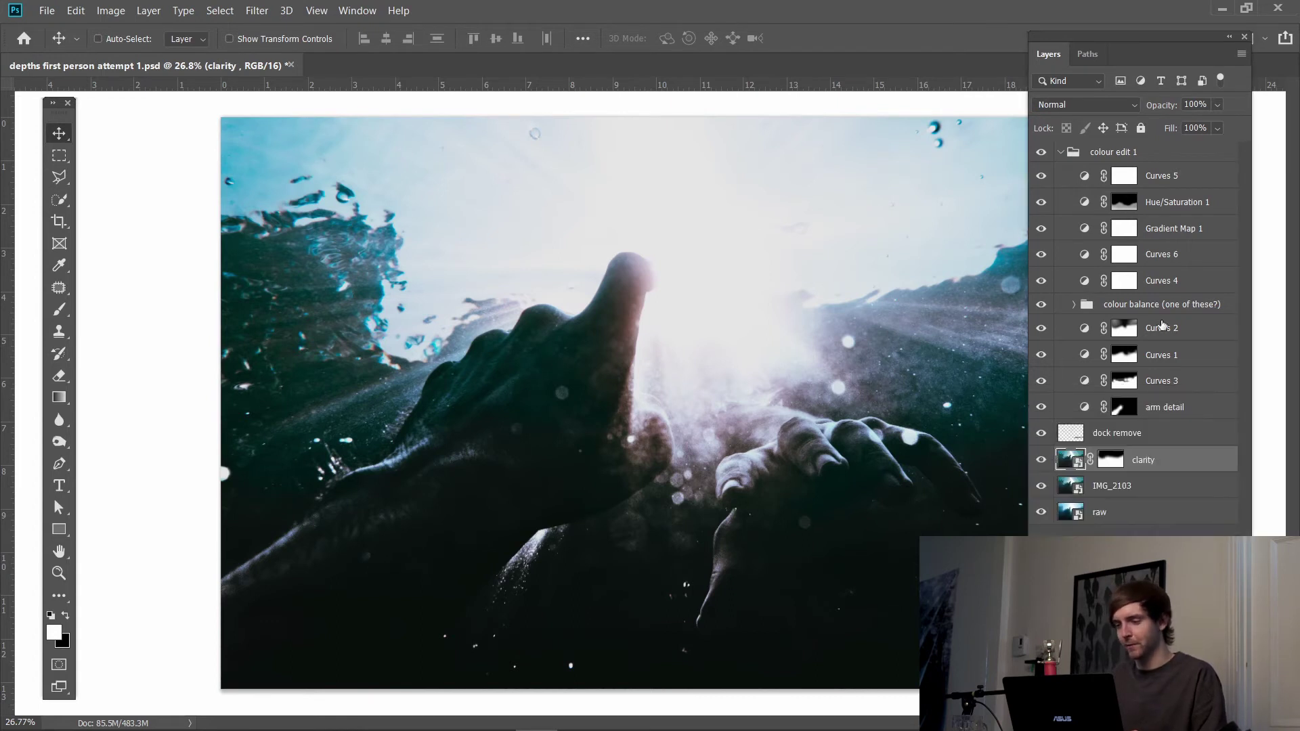
Step: Hide all the adjustments inside colour edit 1, from Curves 5 to arm detail, and turn only arm detail back on
left_click(1154, 181)
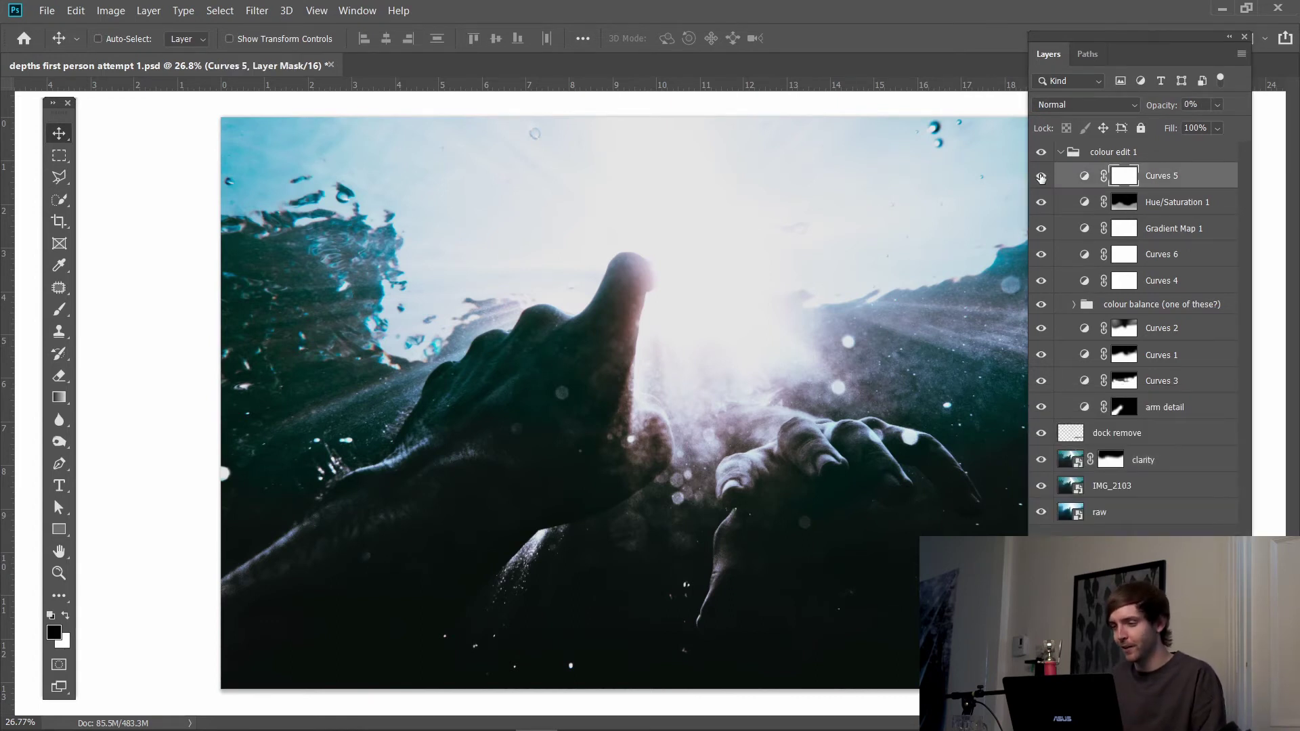
left_click_drag(1041, 175, 1043, 410)
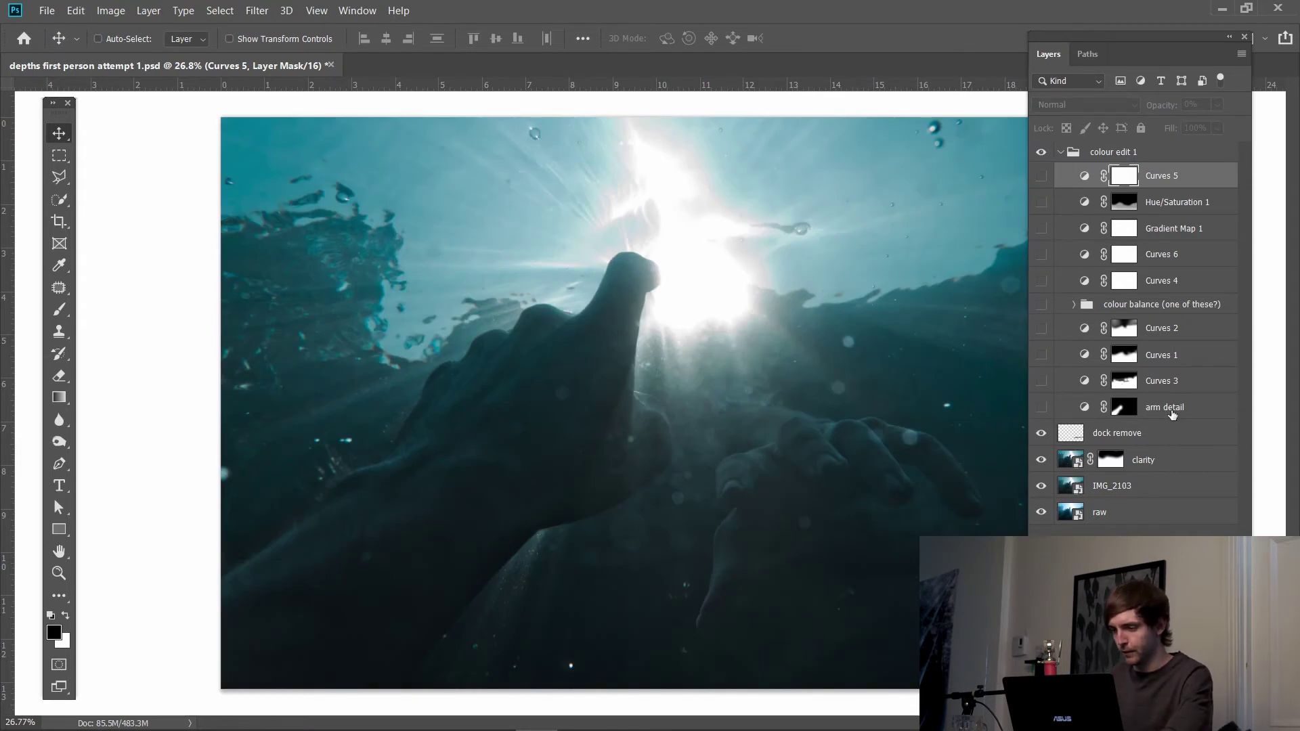
left_click(1172, 413)
left_click(1043, 408)
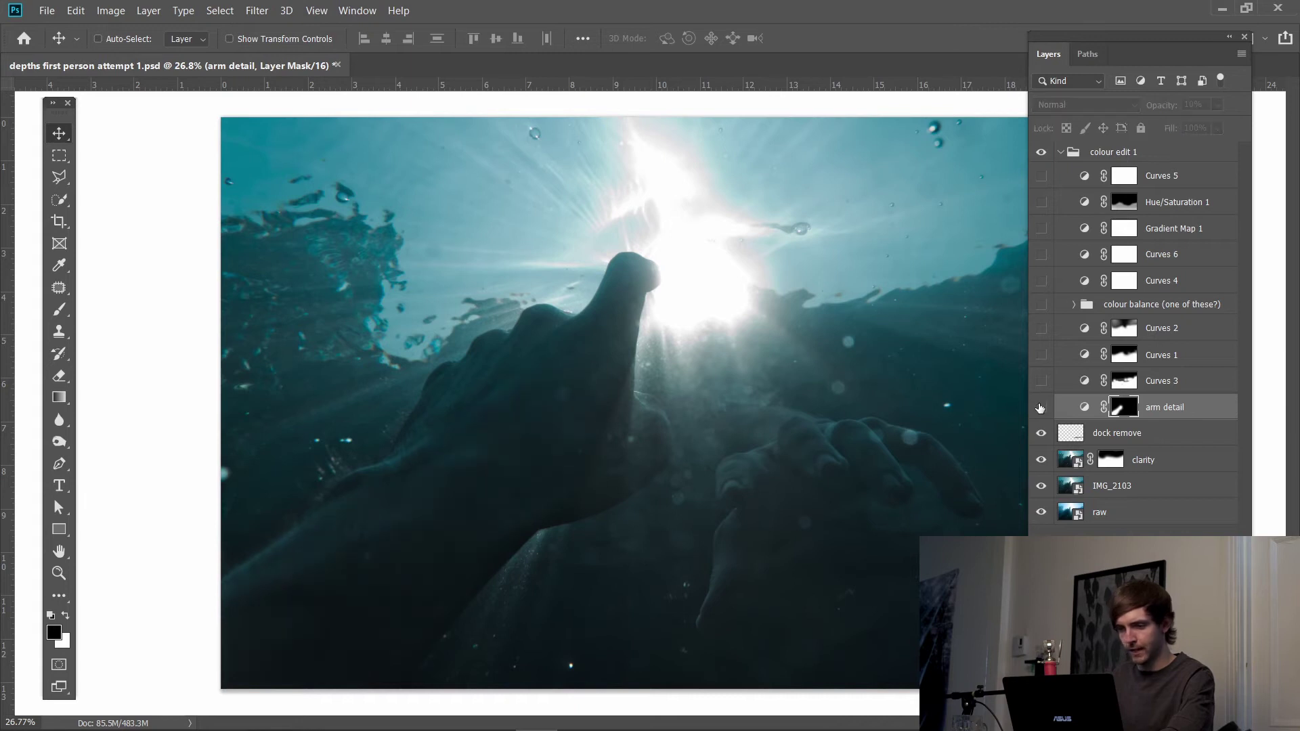
Step: Examine the arm detail adjustment's effect along the forearm, the knuckles and the raised thumb
scroll(430, 492, "up", 5)
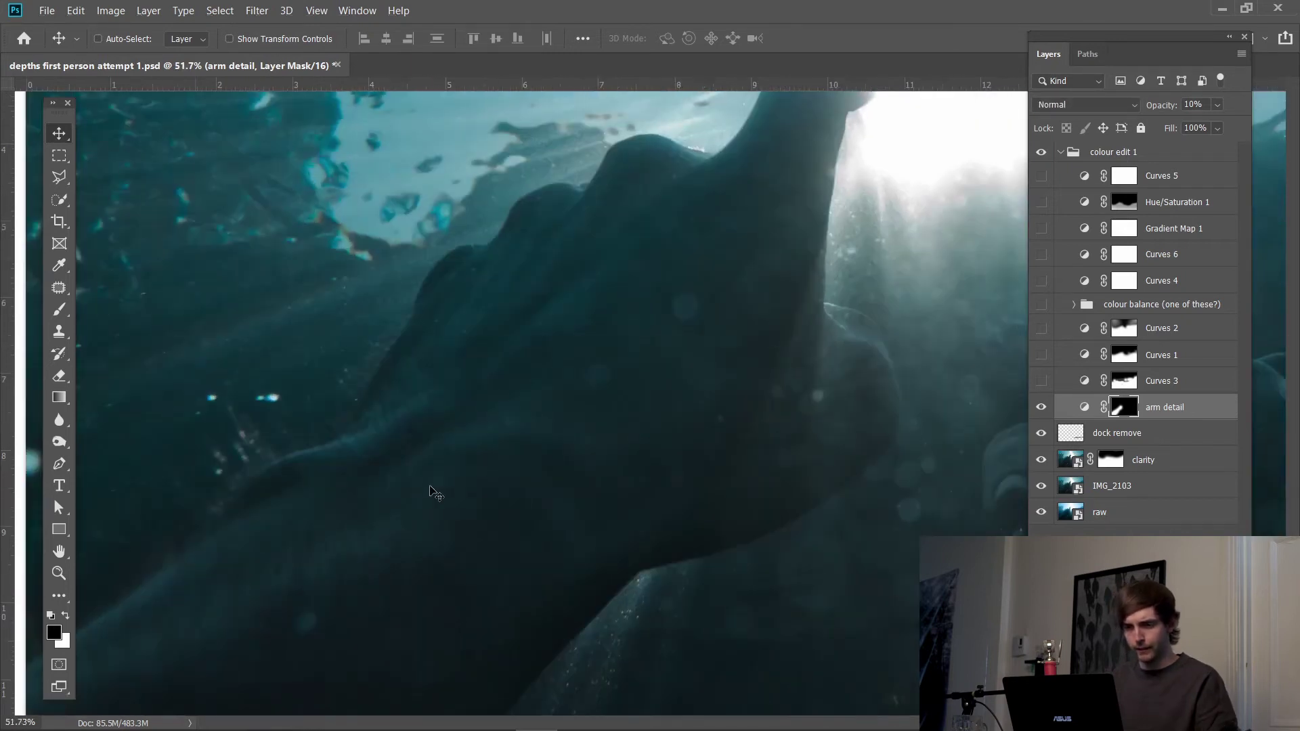
scroll(496, 416, "down", 3)
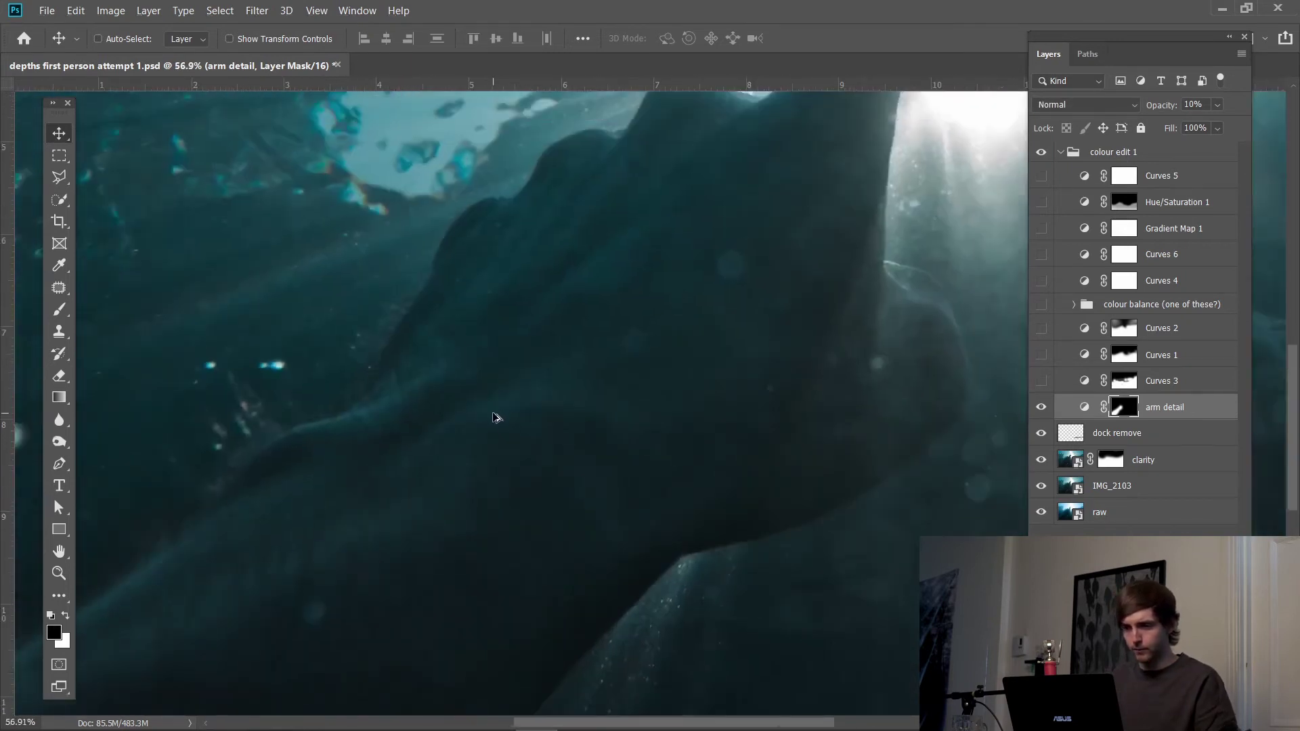
left_click_drag(617, 354, 432, 572)
left_click_drag(609, 323, 511, 372)
scroll(406, 390, "up", 5)
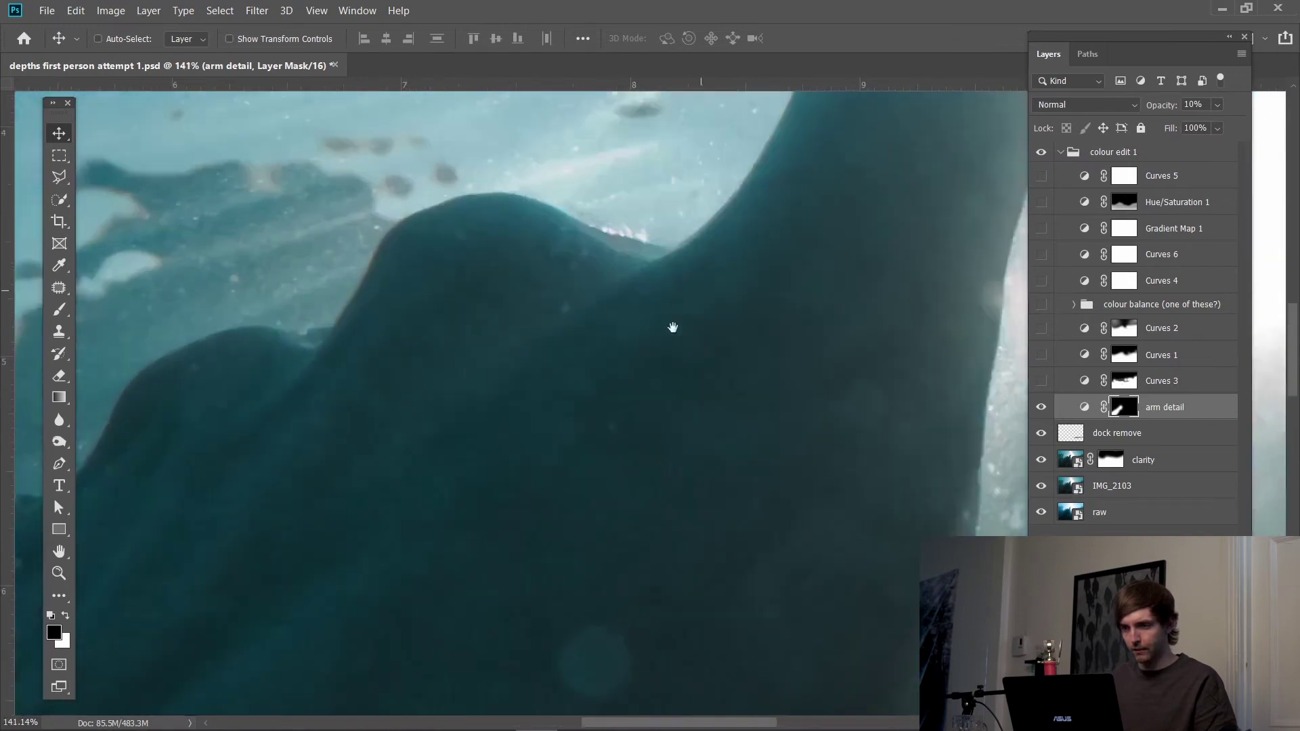
left_click_drag(672, 327, 613, 365)
left_click_drag(775, 364, 627, 63)
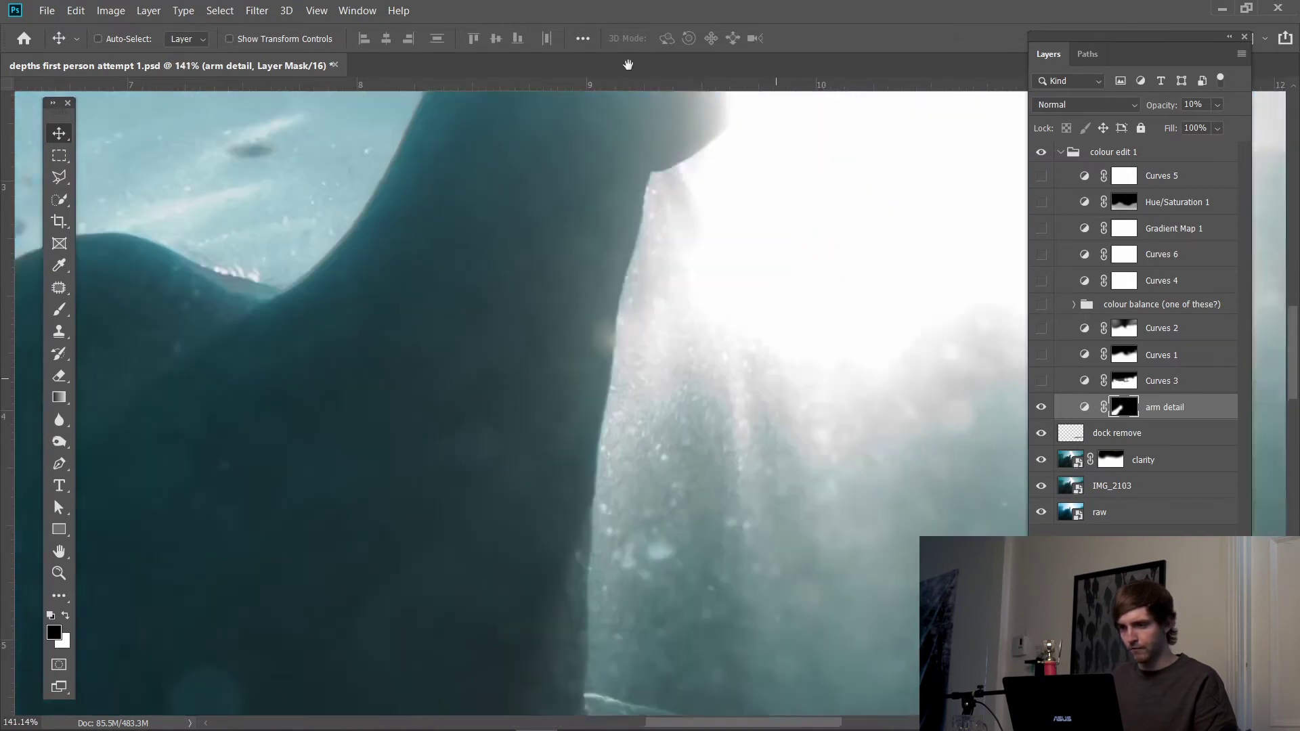
left_click_drag(704, 609, 627, 197)
Step: Inspect the edge below the raised thumb and the lower hand's fingers up close, and return to a wider view
scroll(493, 269, "up", 4)
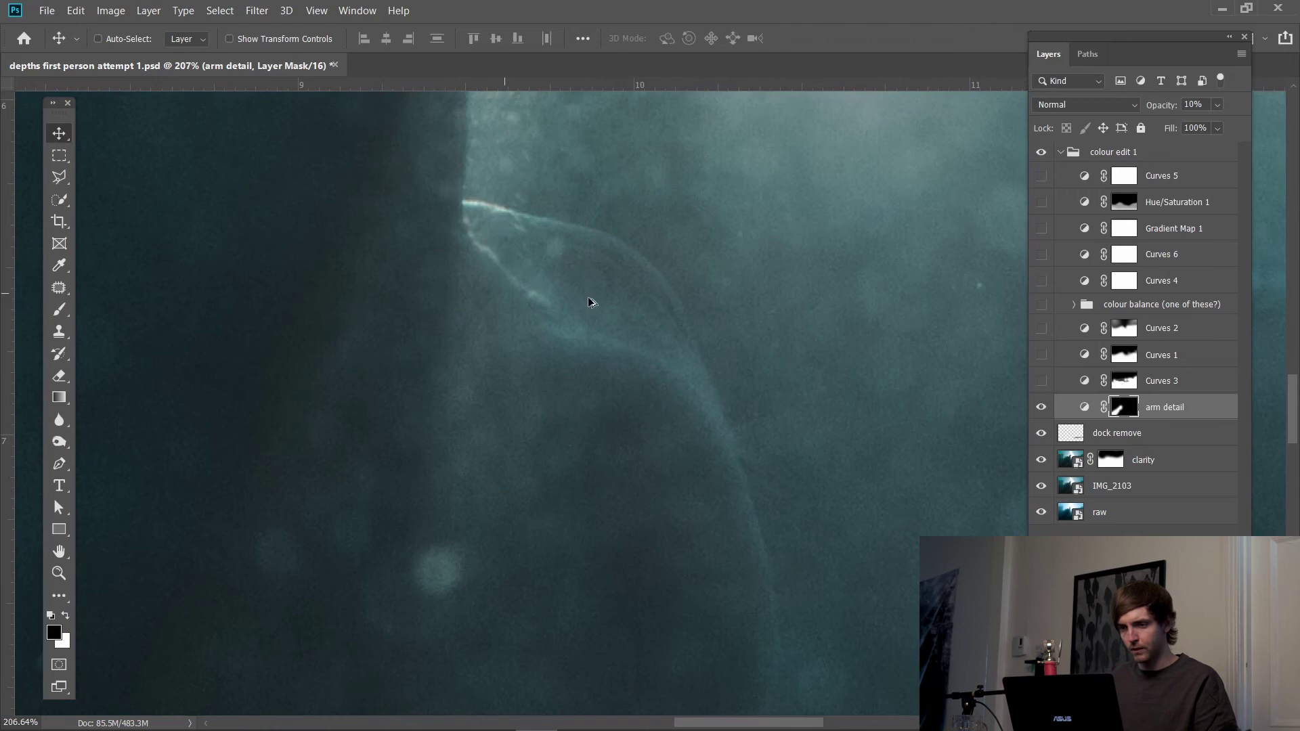
scroll(588, 302, "down", 4)
scroll(534, 315, "up", 2)
scroll(532, 333, "up", 1)
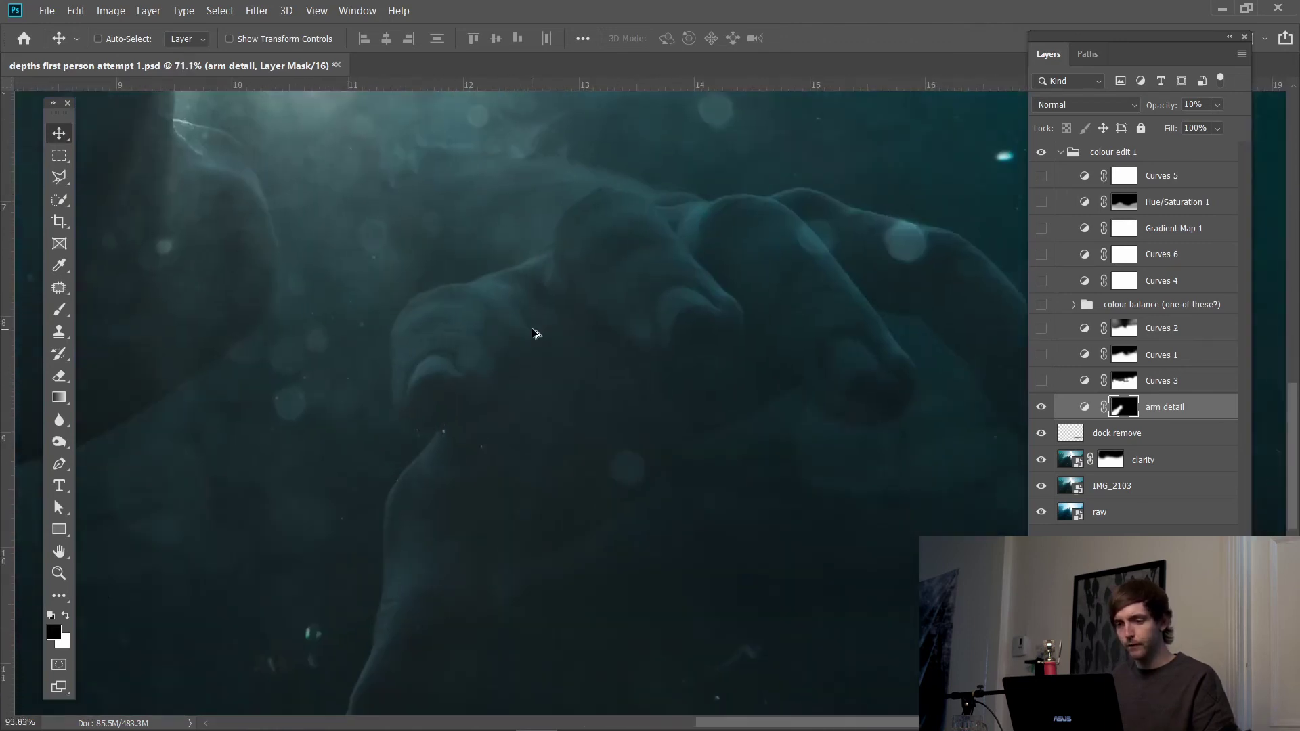
scroll(532, 333, "up", 2)
scroll(548, 252, "down", 4)
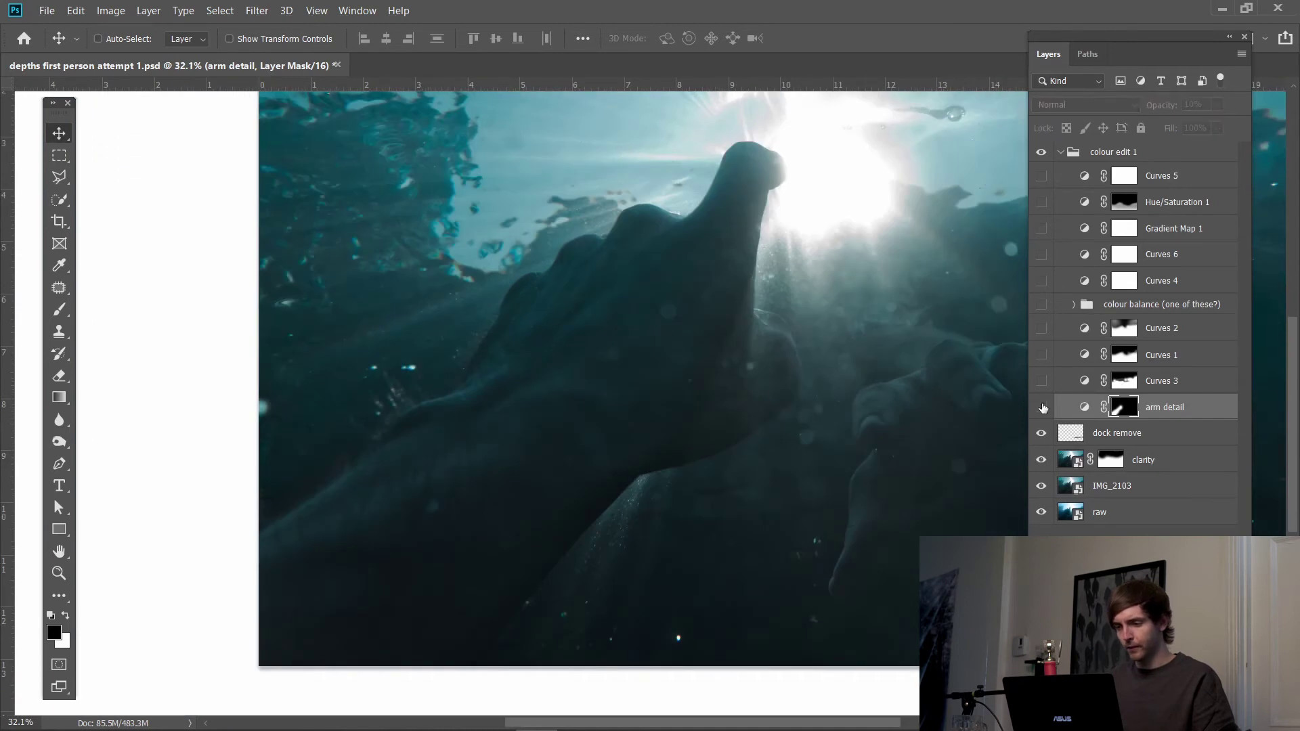
Step: Review the arm detail layer's curve, and turn on the Curves 3 layer to see its effect on the whole image
double_click(1085, 408)
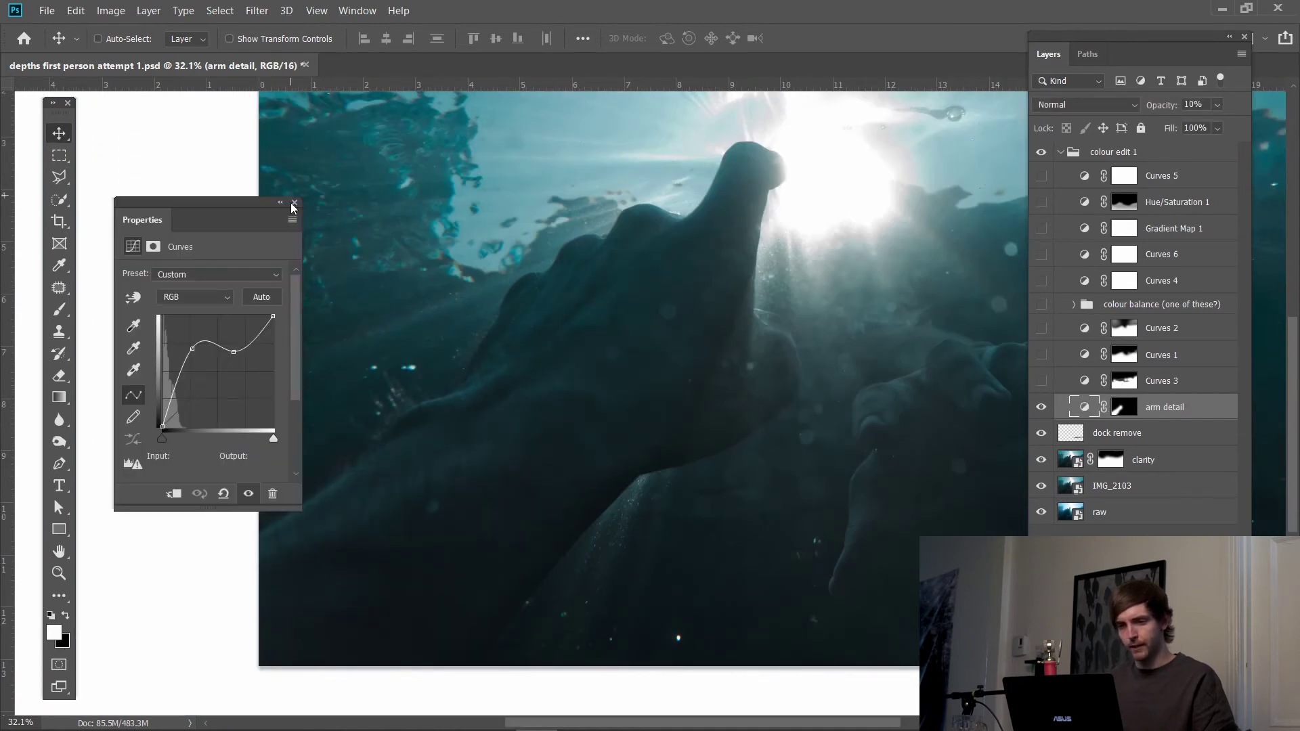
left_click(1018, 407)
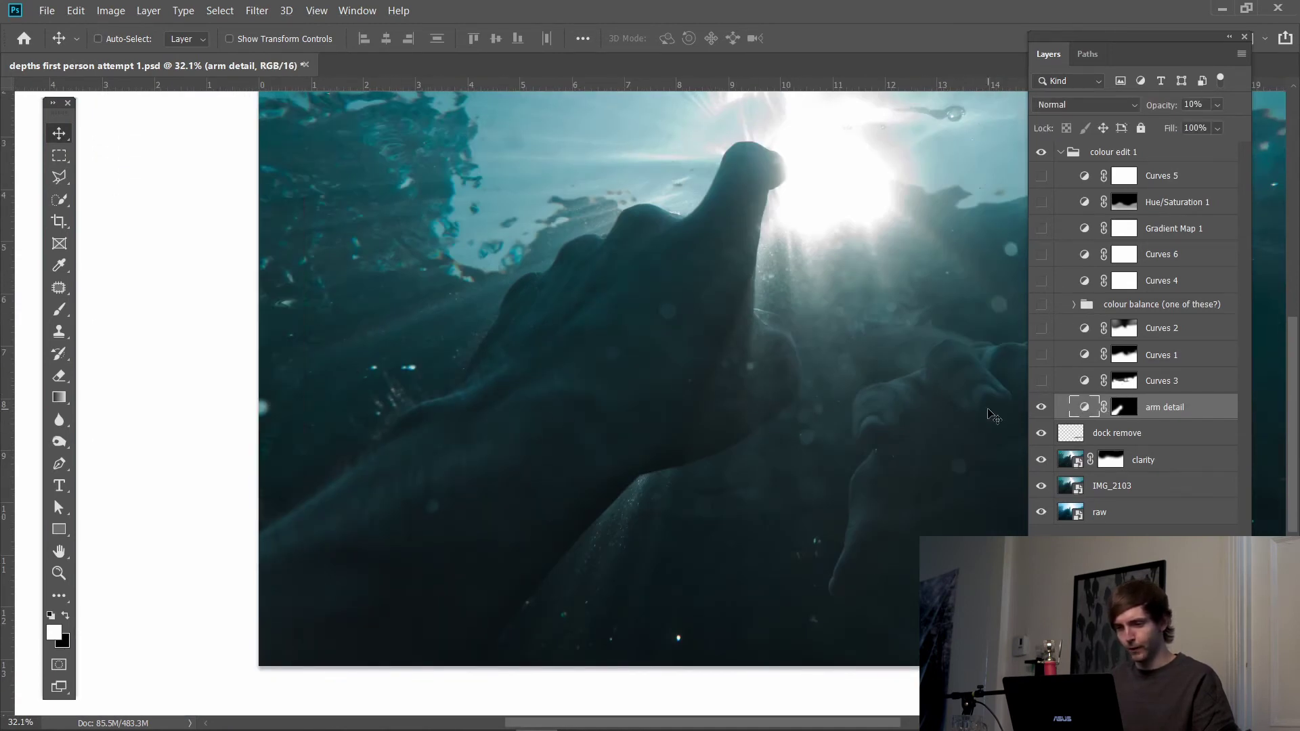
left_click(1041, 380)
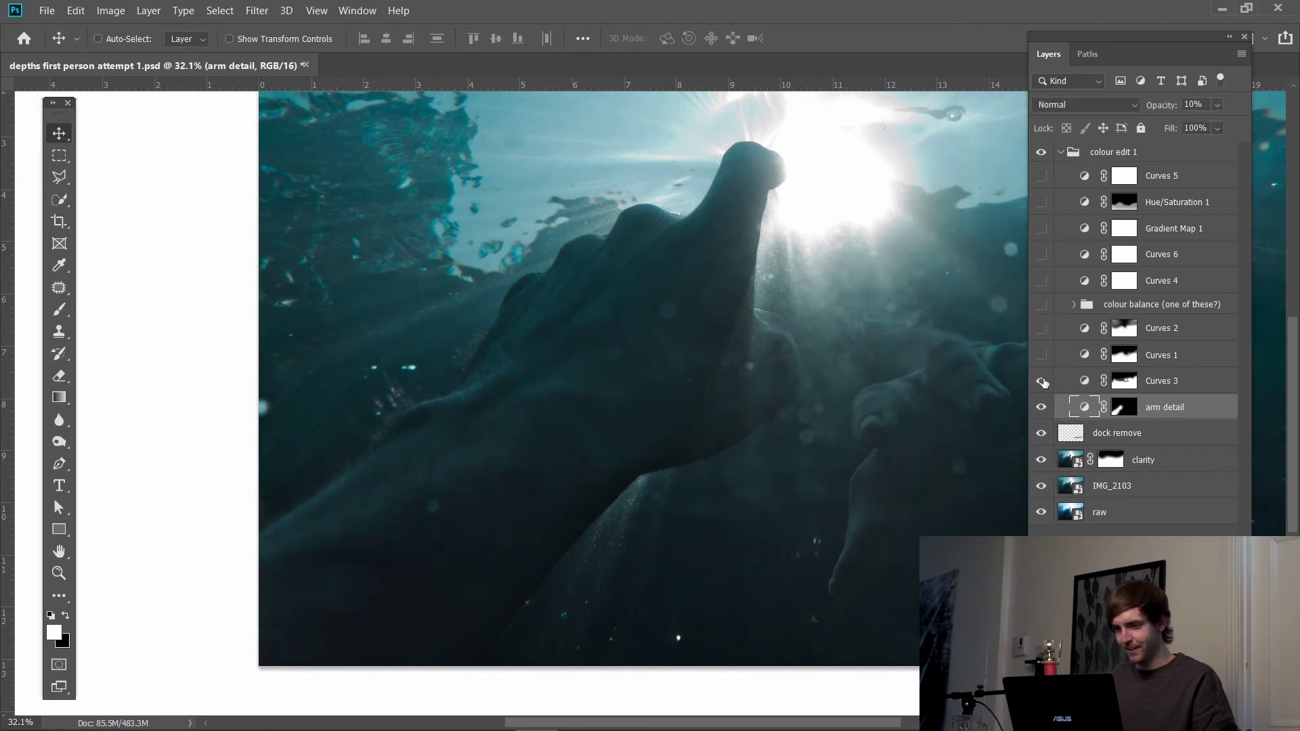
scroll(612, 401, "down", 2)
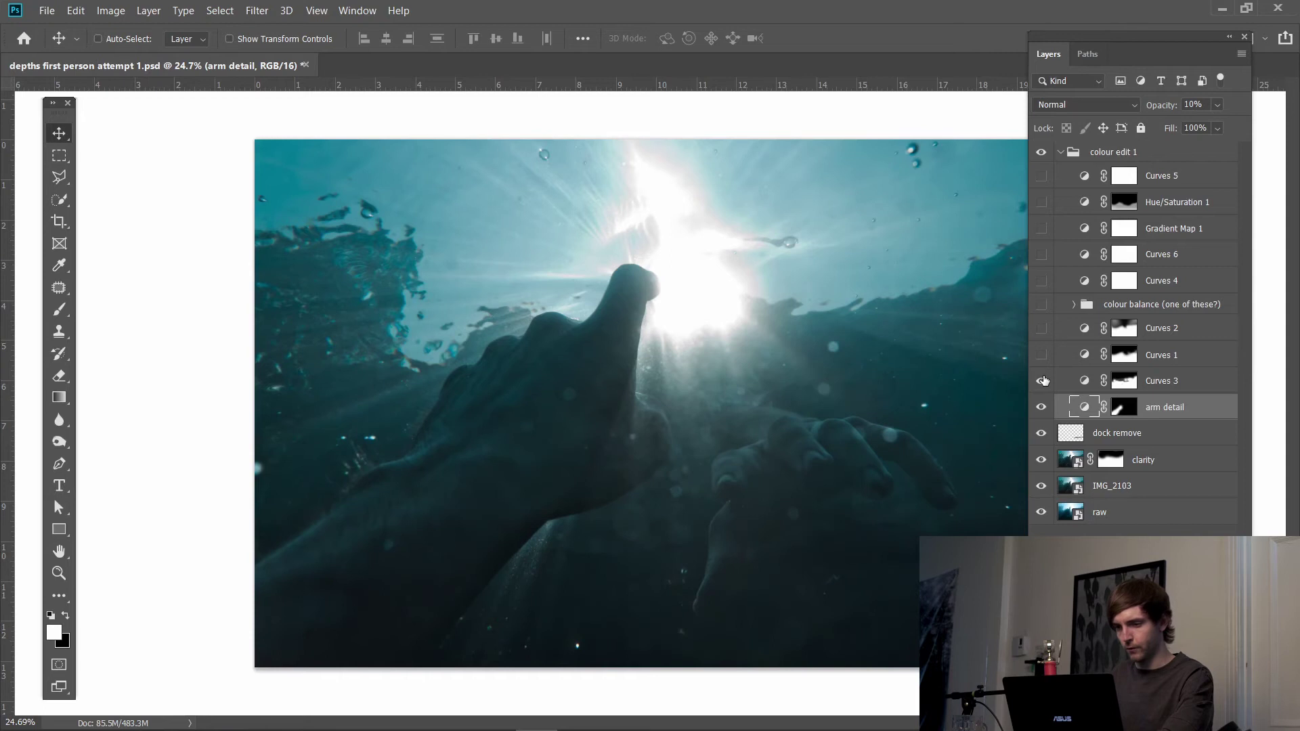
Step: Turn on the Curves 1 layer, compare the image with and without it, and review its curve
left_click(1154, 361)
left_click(1045, 359)
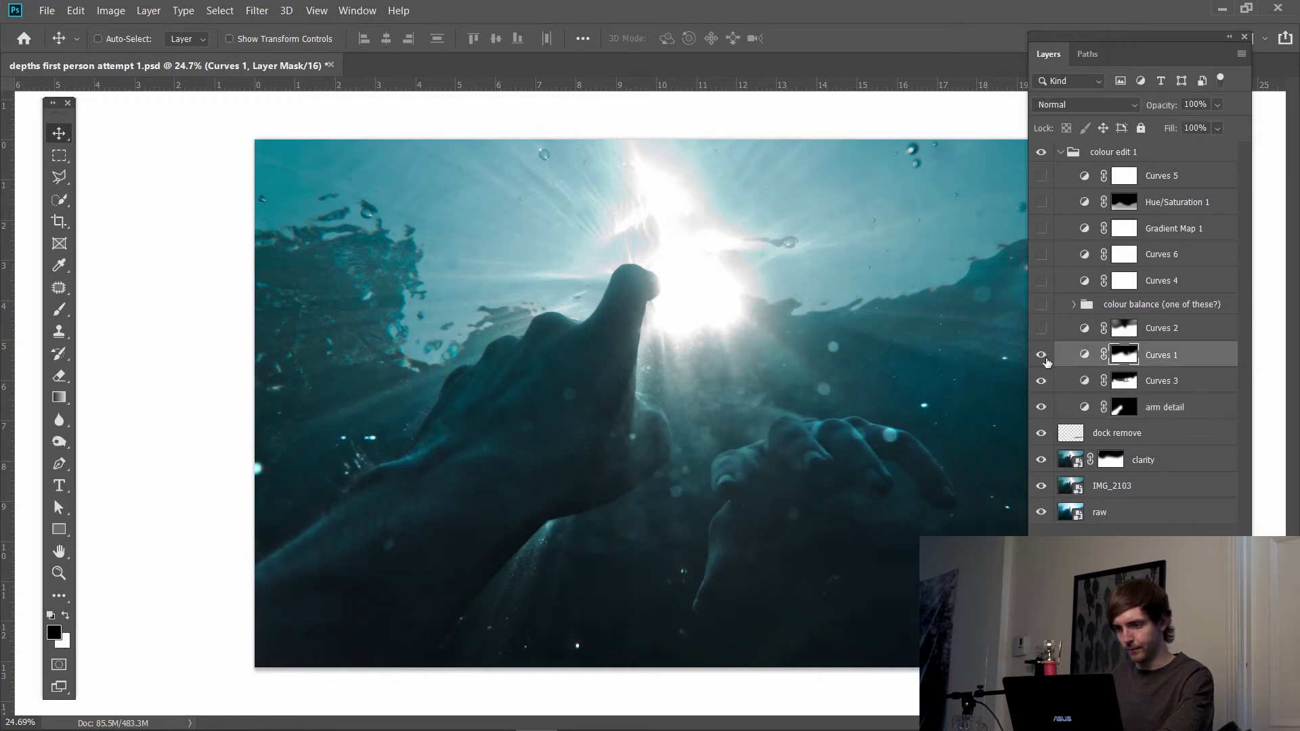
left_click(1042, 359)
left_click(1041, 358)
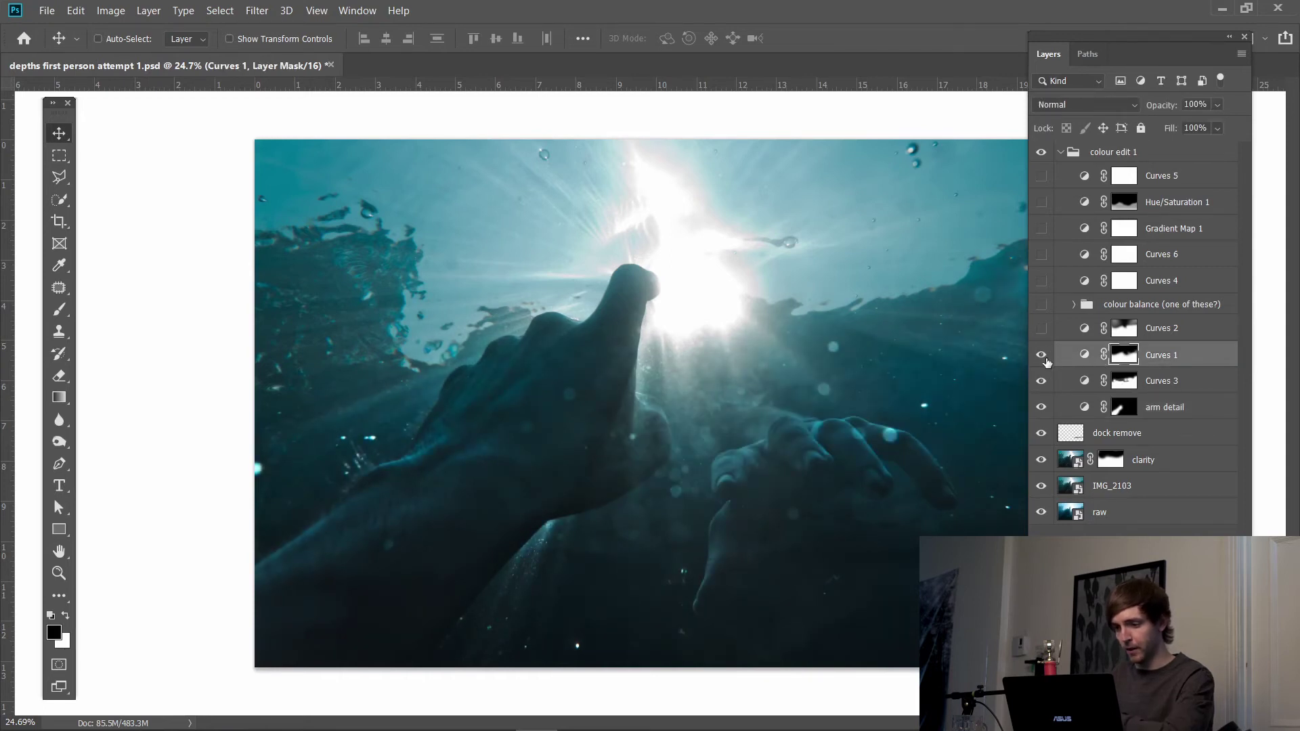
left_click(1041, 358)
left_click(1041, 358)
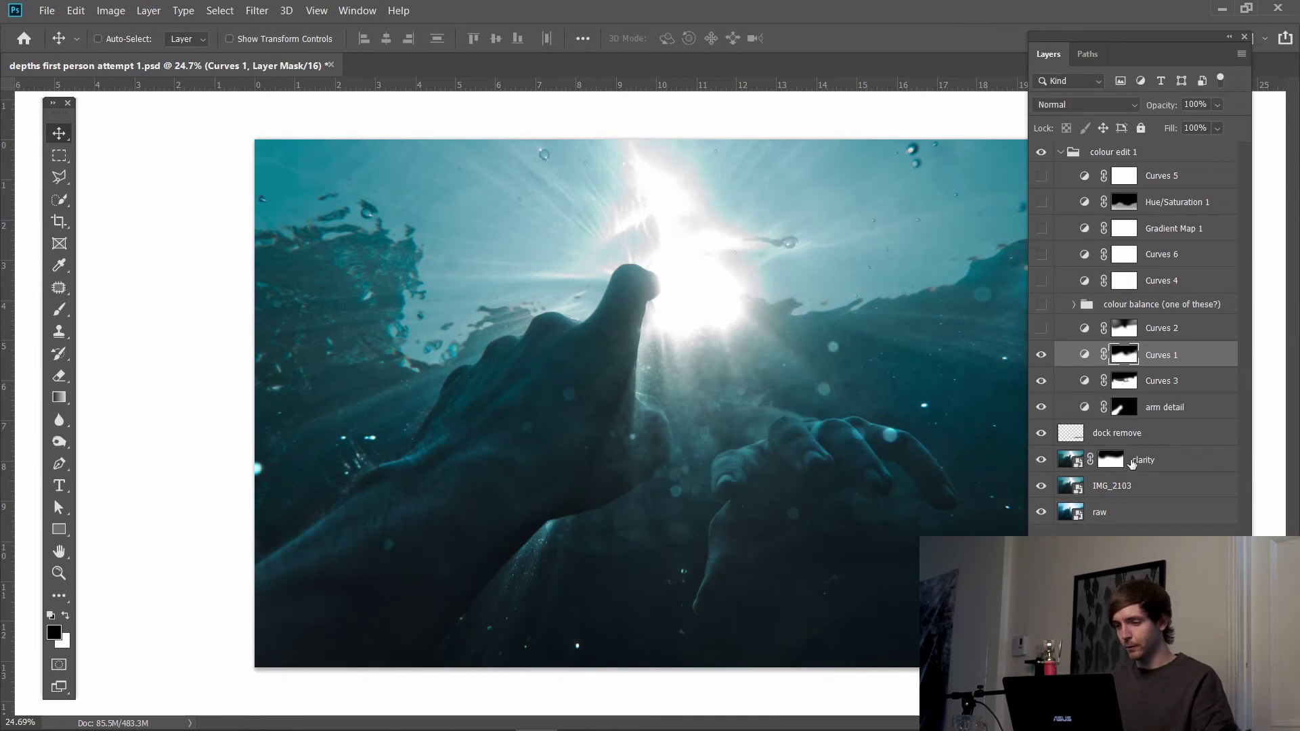
left_click(1041, 354)
left_click(1041, 354)
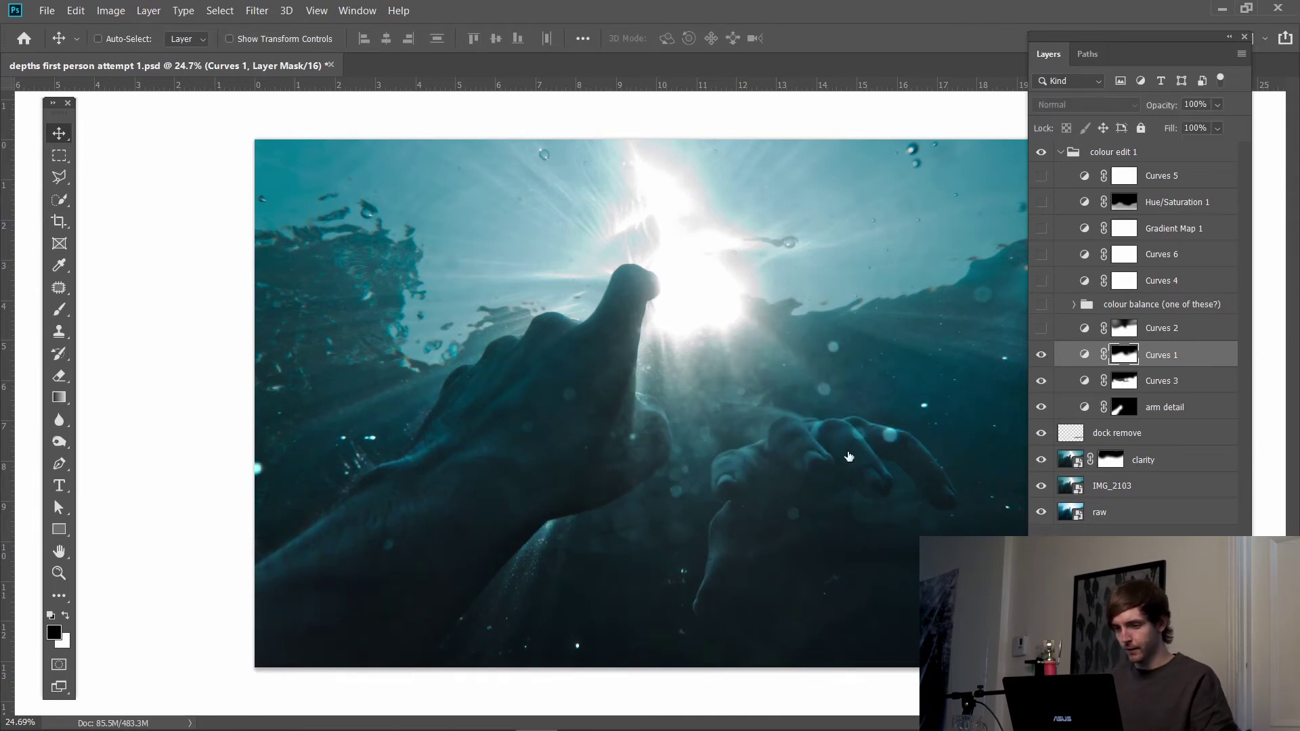
double_click(1084, 355)
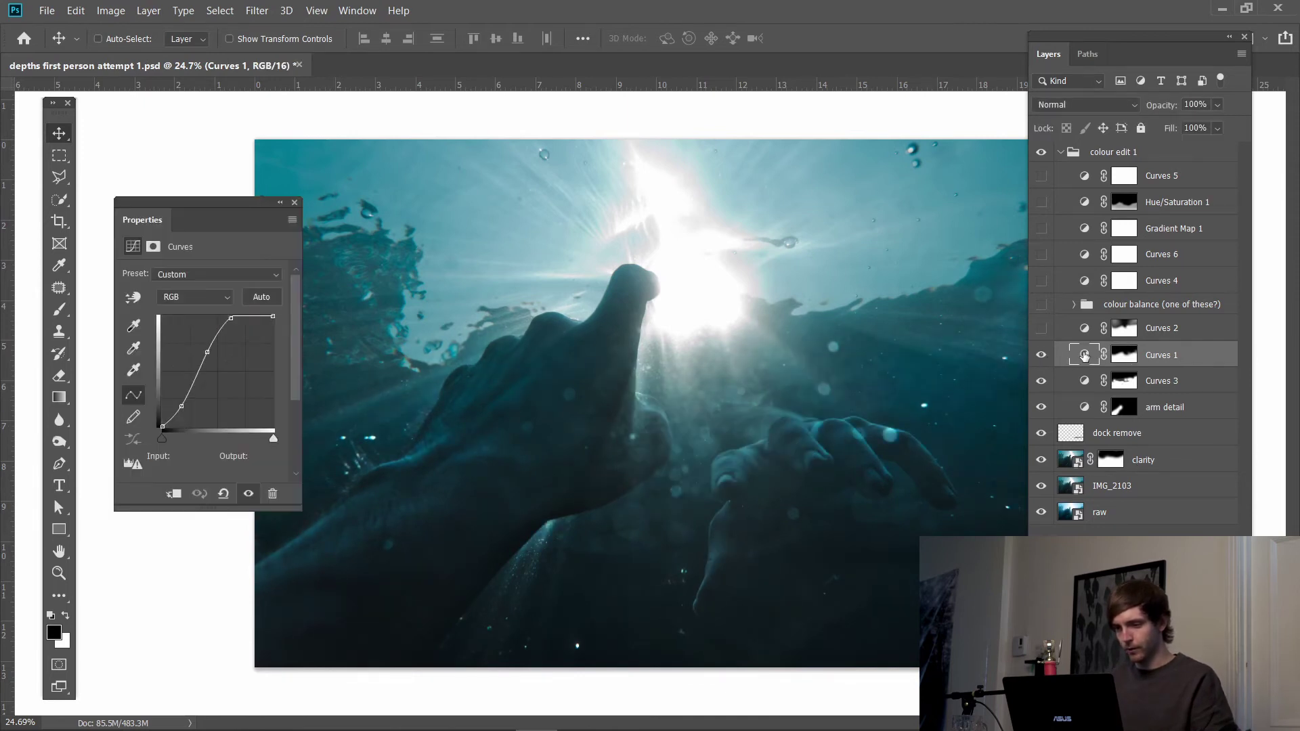
left_click(296, 204)
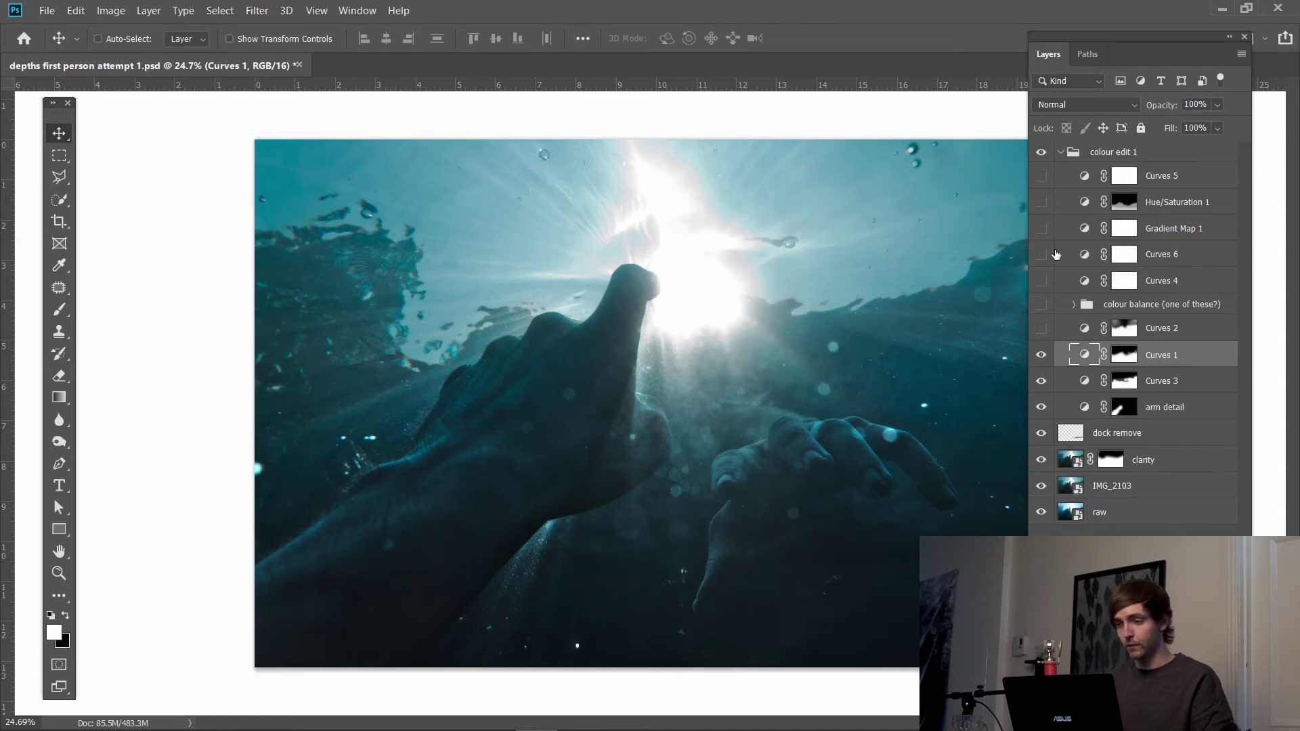
Step: Try the Luminosity blend mode on Curves 1, compare the layer on and off, and return it to Normal
left_click(1083, 105)
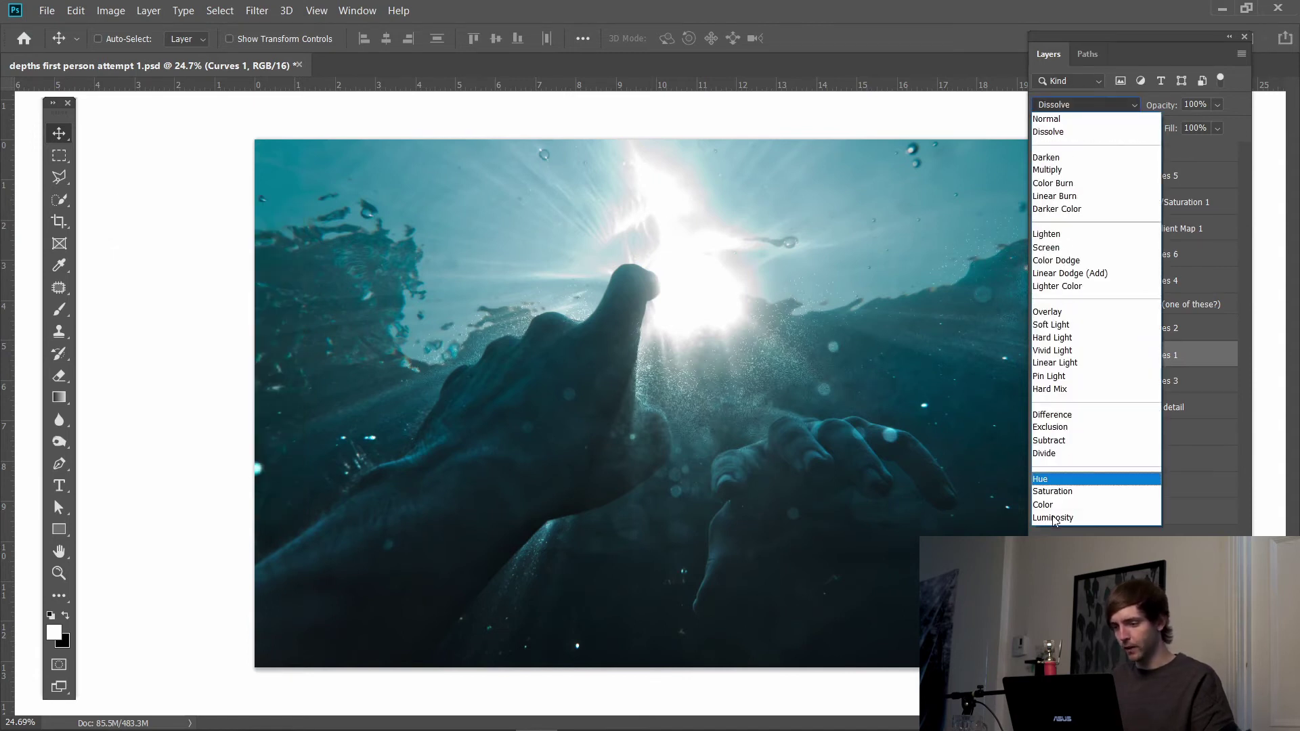
left_click(1054, 518)
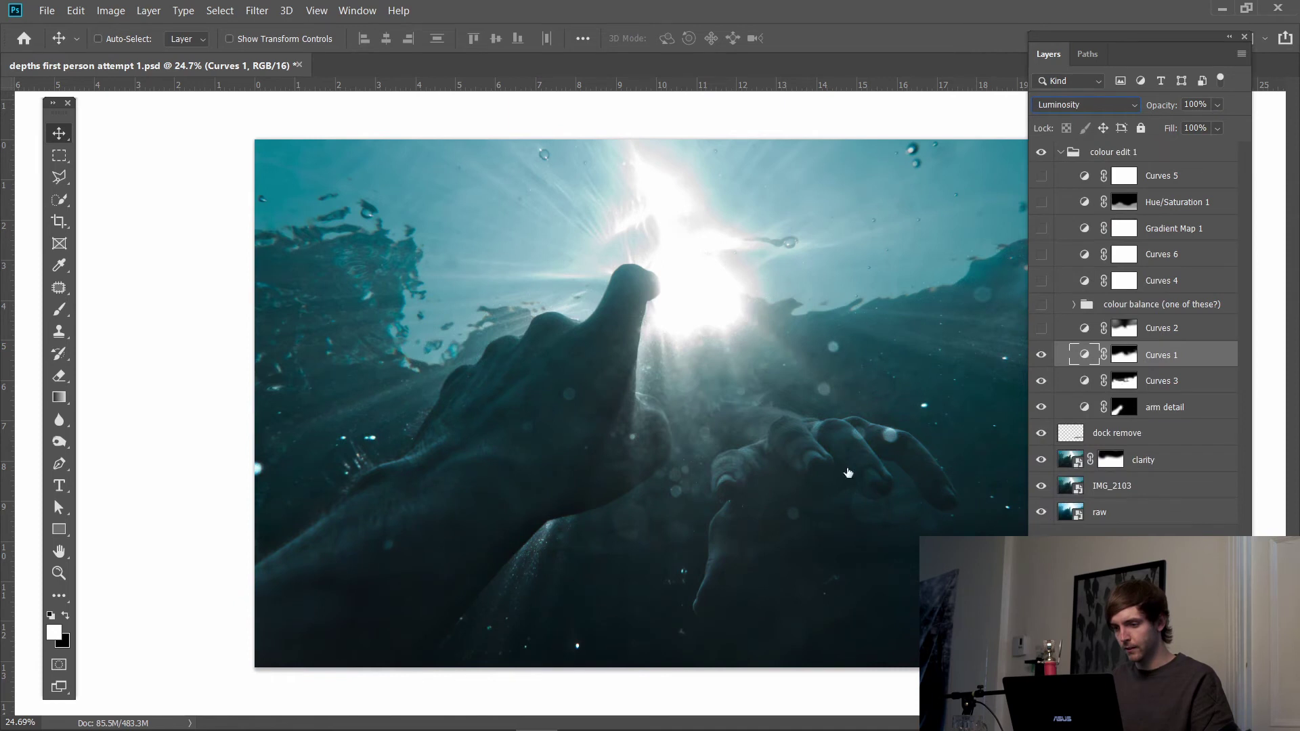
left_click(1045, 356)
left_click(1044, 354)
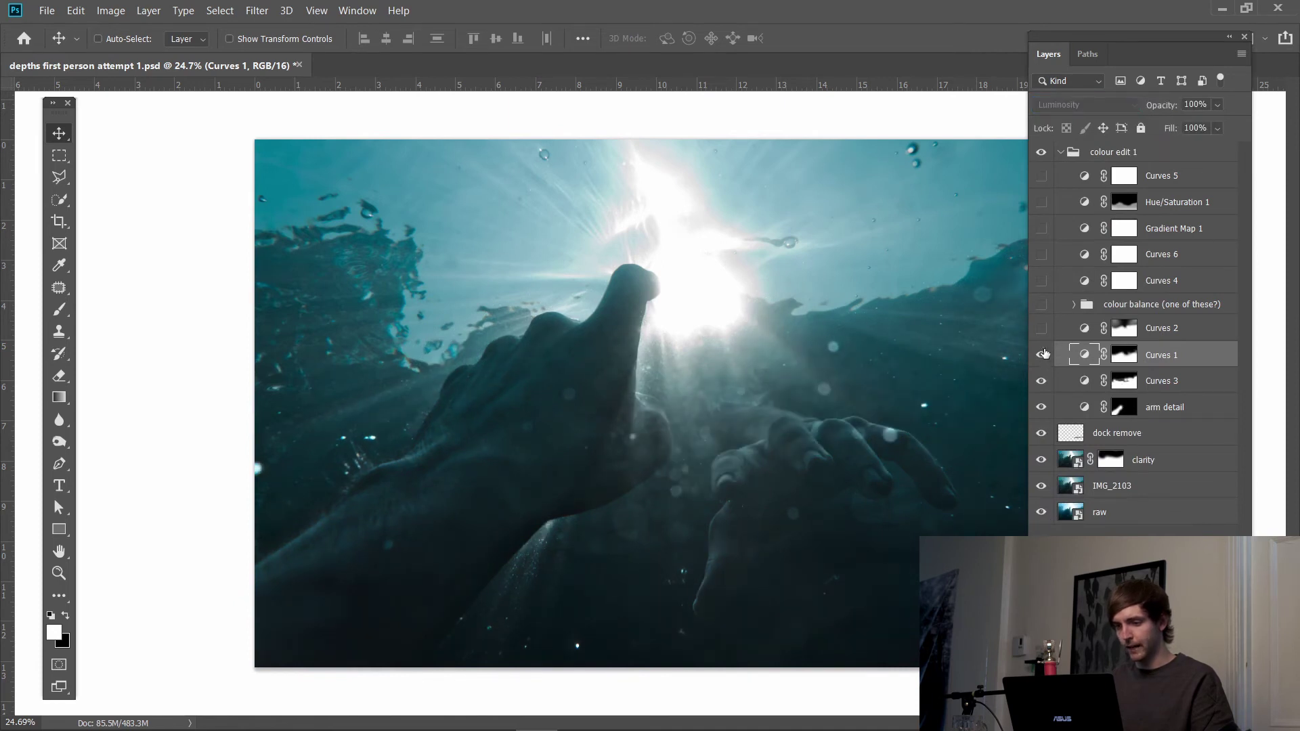
left_click(1078, 107)
left_click(1068, 109)
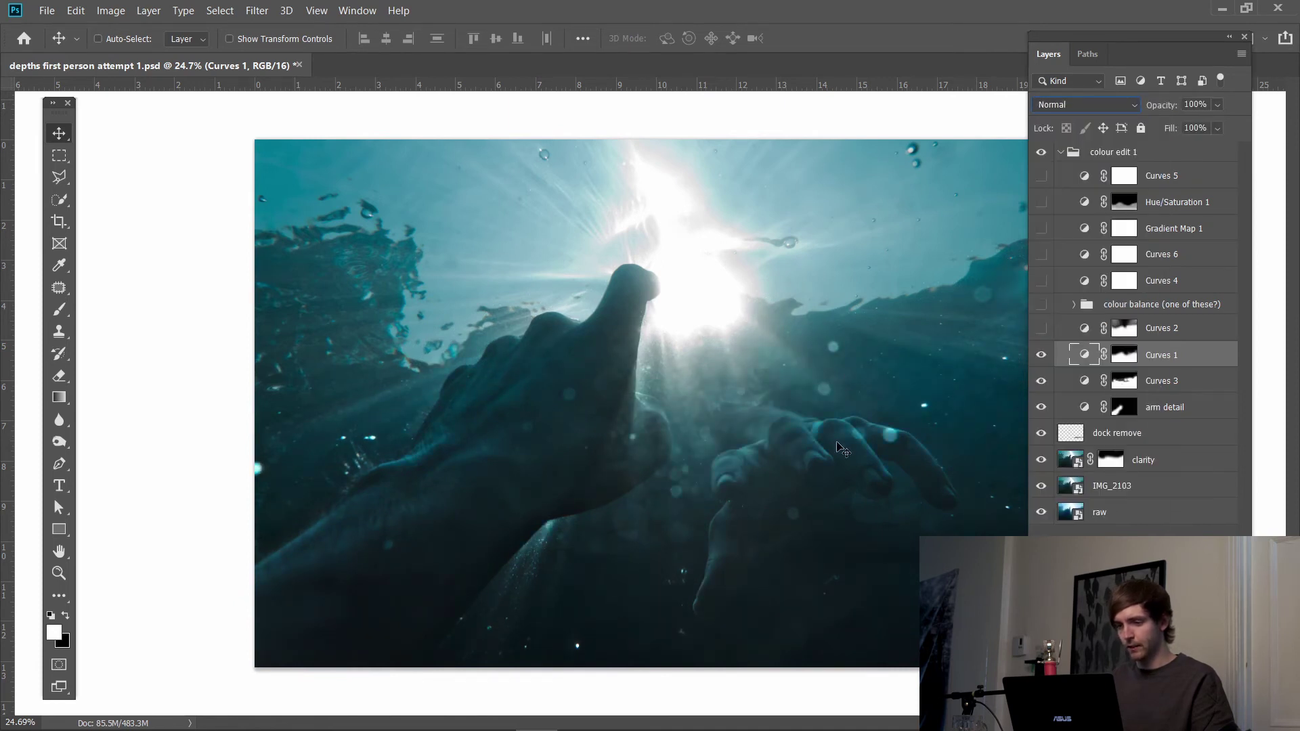
Step: Turn on the Curves 2 layer, compare its effect on the image, and display its layer mask alone
left_click(1063, 334)
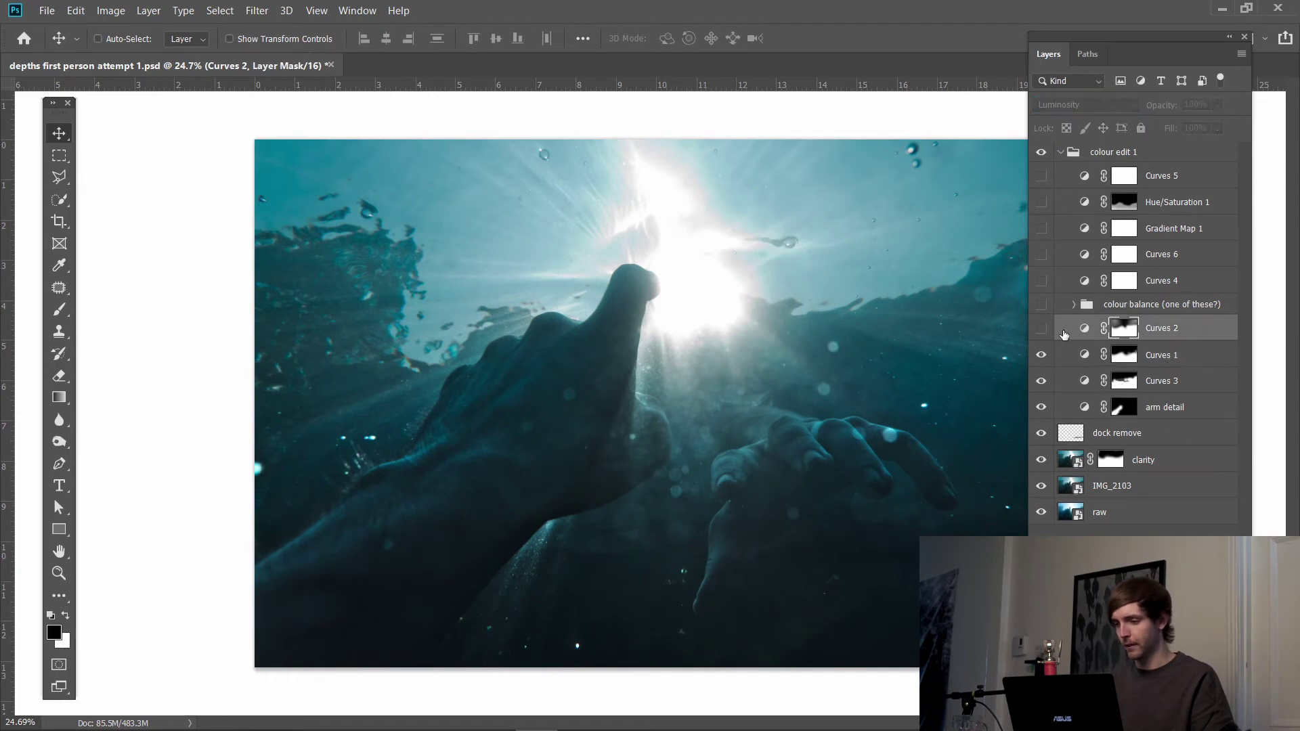
left_click(1042, 329)
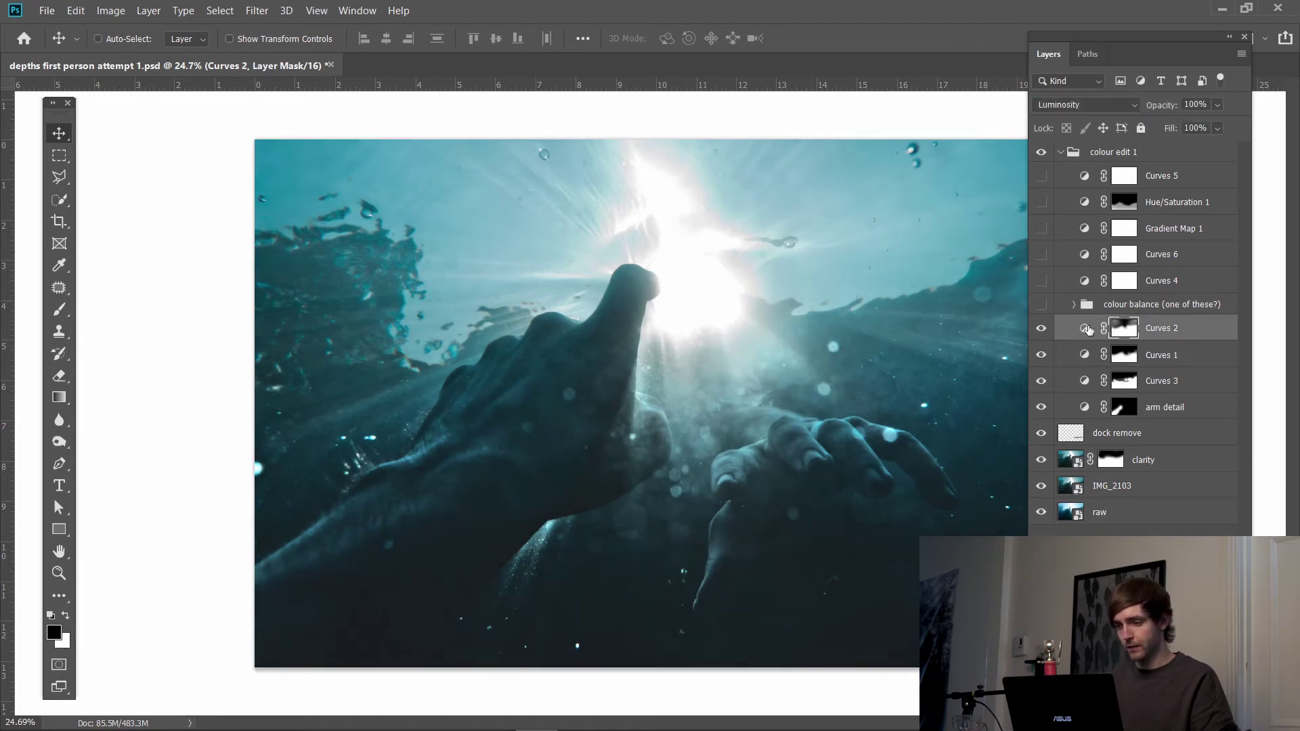
left_click(1042, 329)
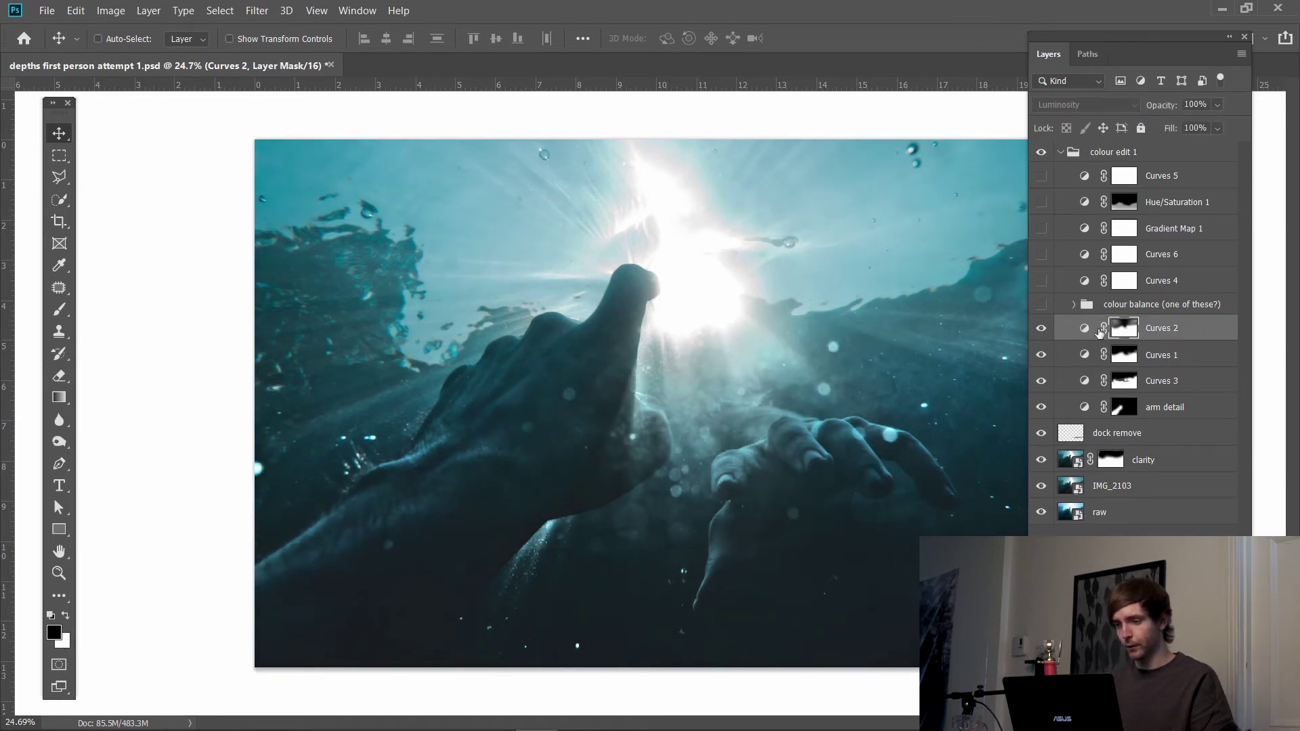
left_click(1127, 329, "alt")
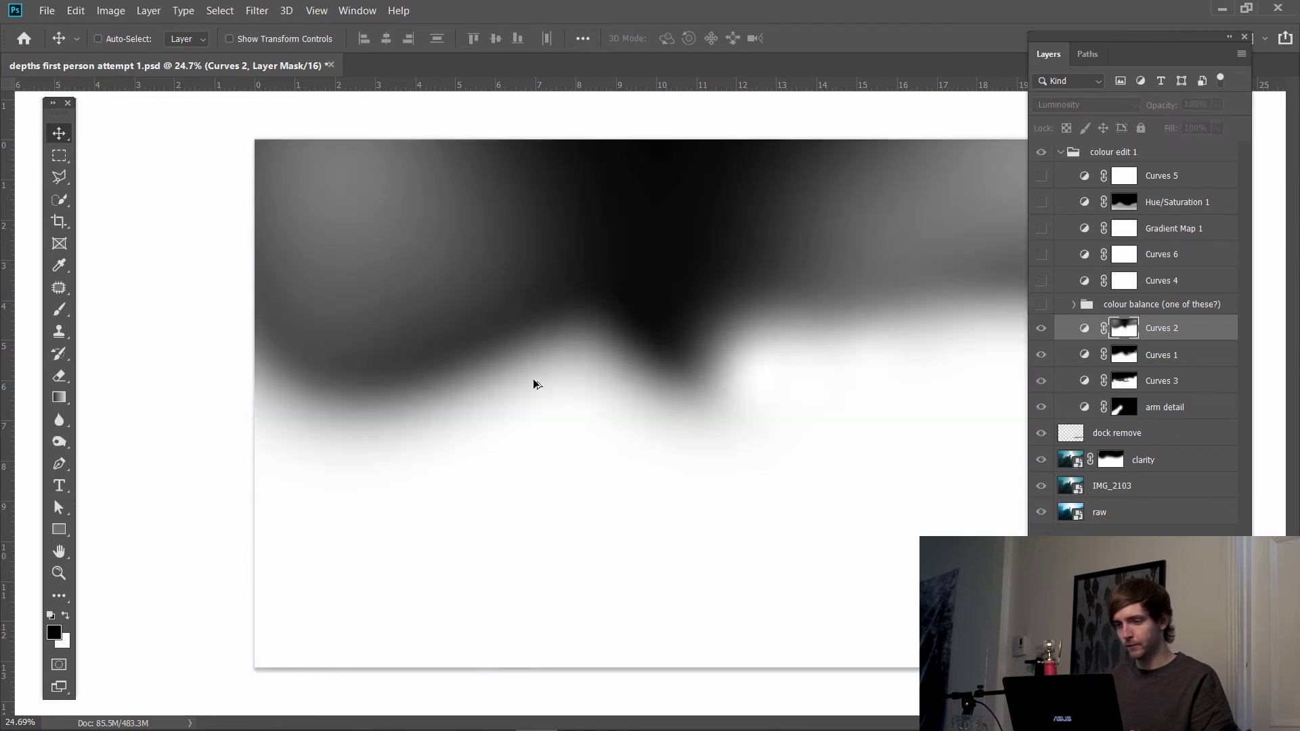
Step: Return from the mask view to the image, and temporarily disable the Curves 2 and Curves 1 masks to see both adjustments unmasked
left_click(1125, 332, "alt")
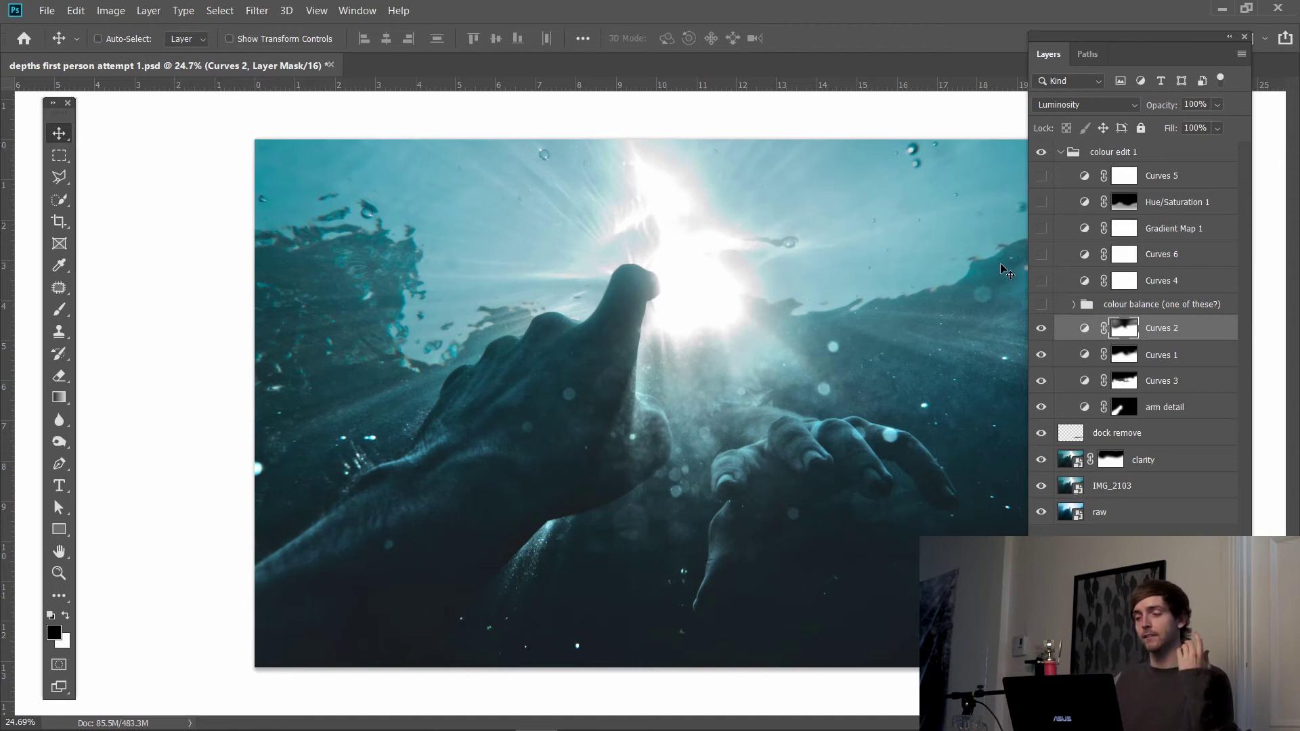
right_click(1114, 329)
left_click(1132, 337)
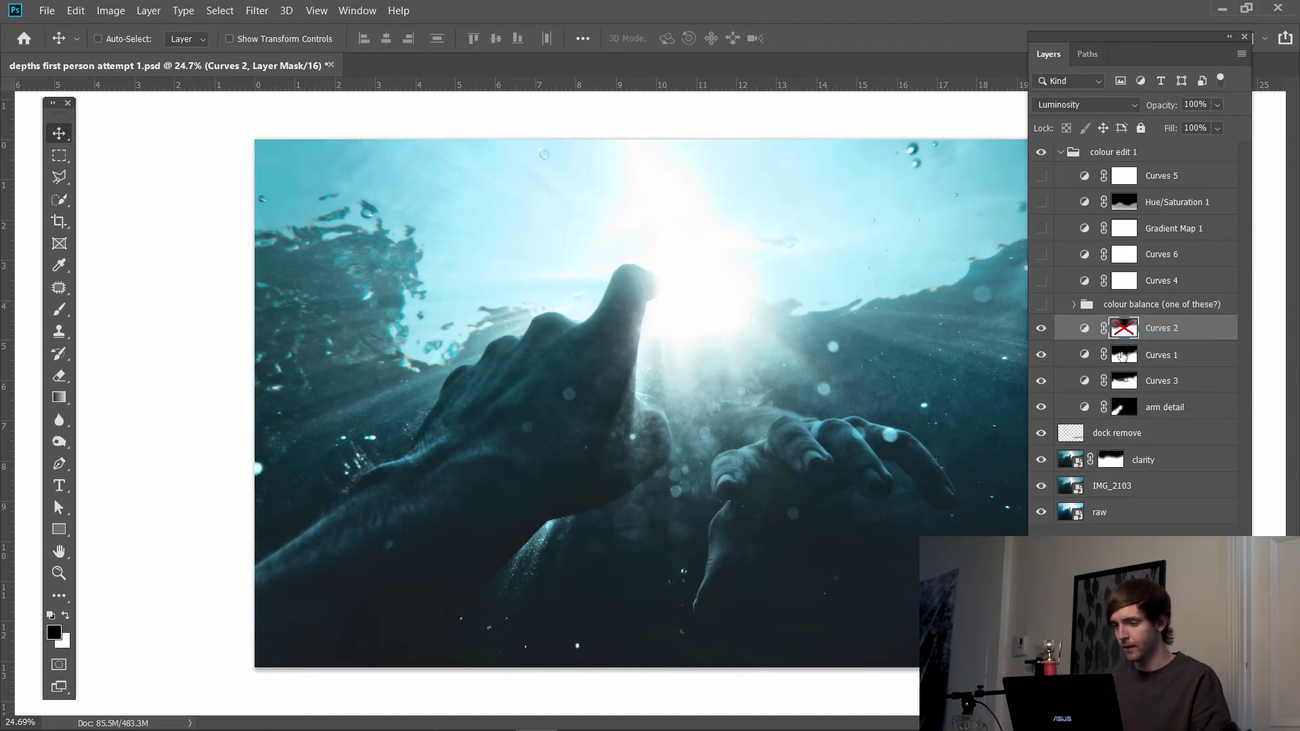
right_click(1124, 355)
left_click(1134, 360)
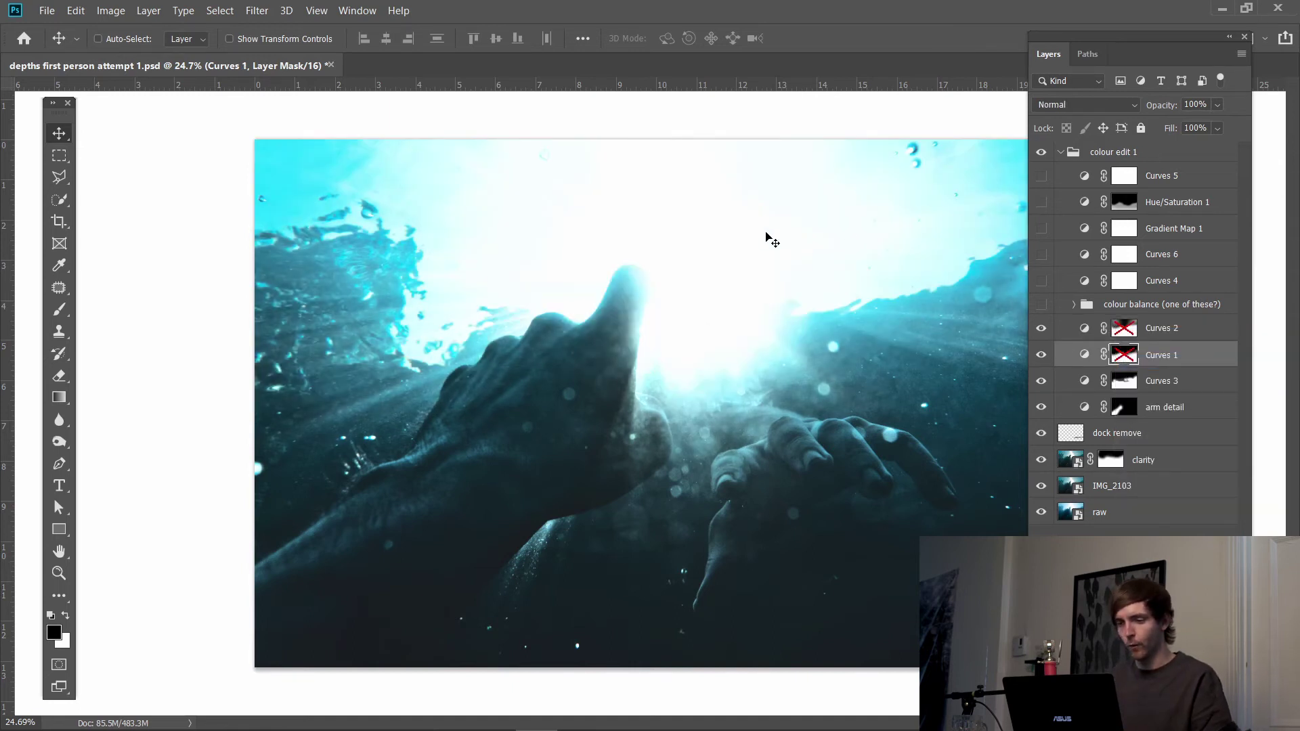
left_click(1121, 355, "shift")
left_click(1124, 330, "shift")
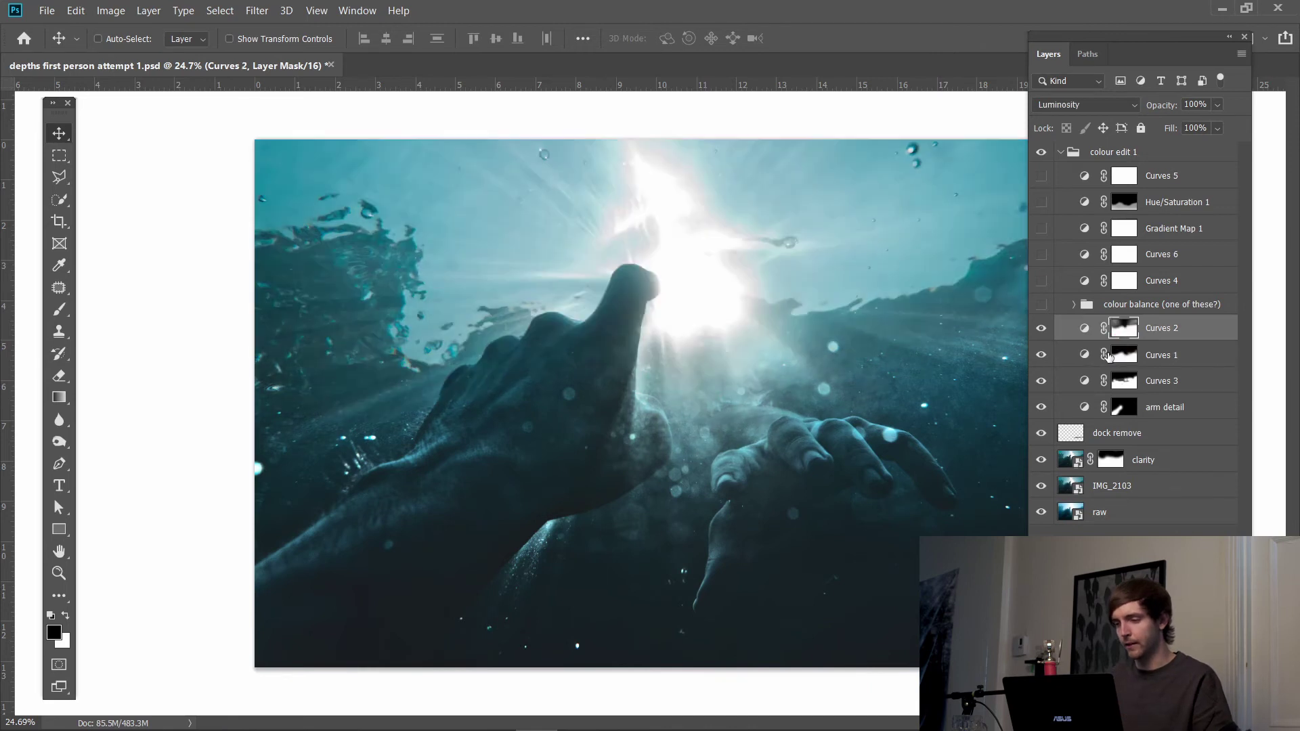
Step: Turn on the colour balance (one of these?) group, expand it, and compare the image with and without Color Balance 1
left_click(1041, 304)
left_click(1136, 306)
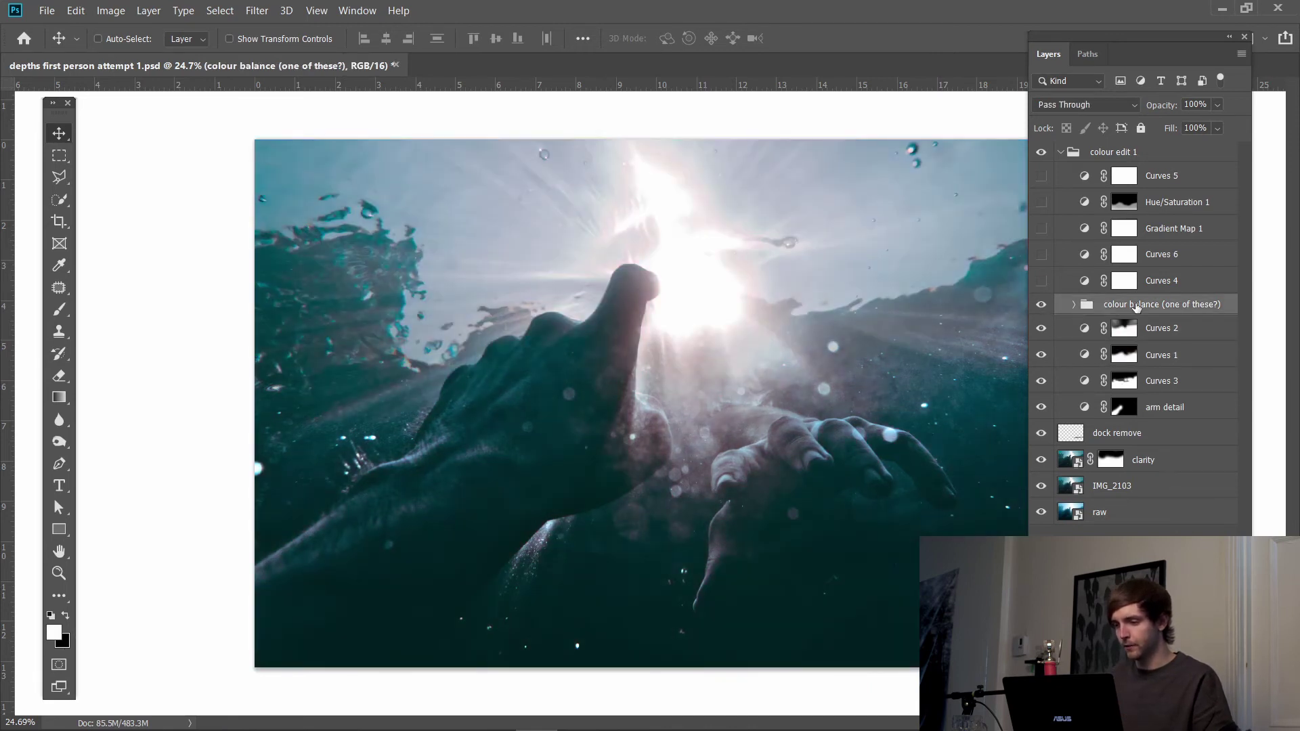
left_click(1073, 306)
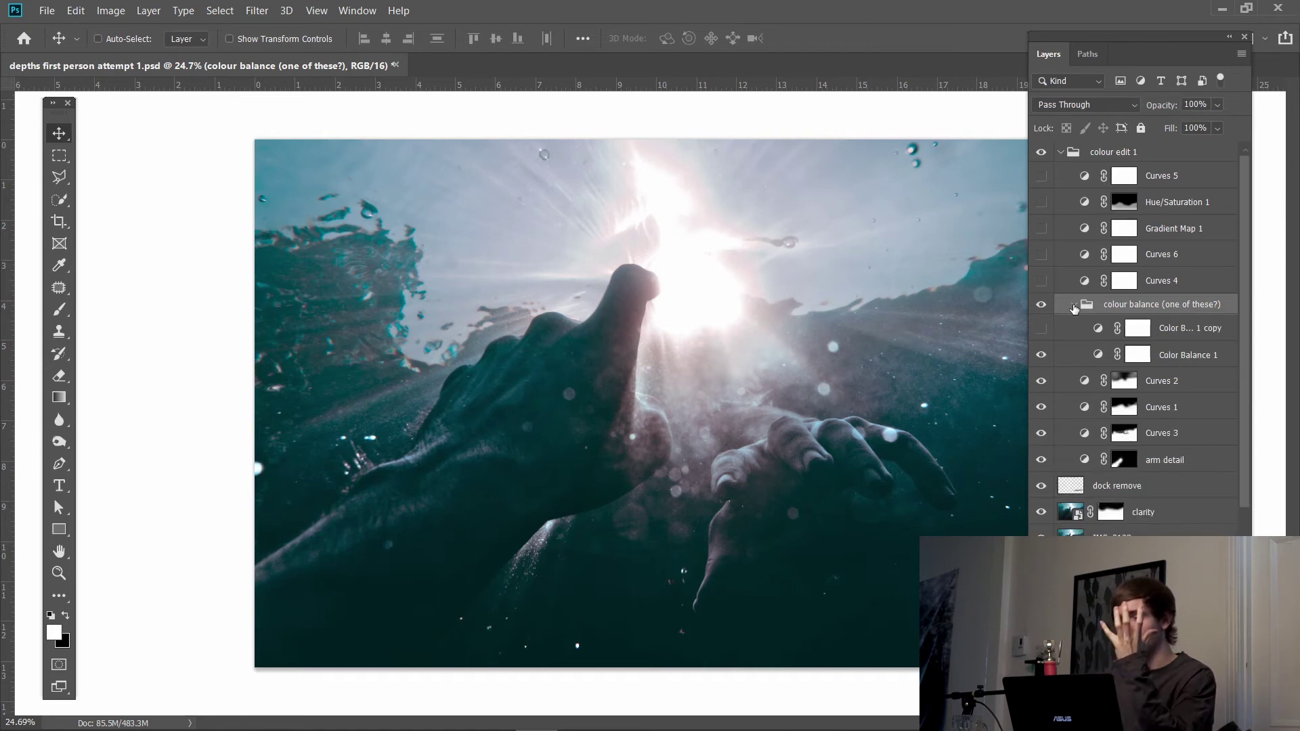
left_click(1041, 355)
left_click(1041, 355)
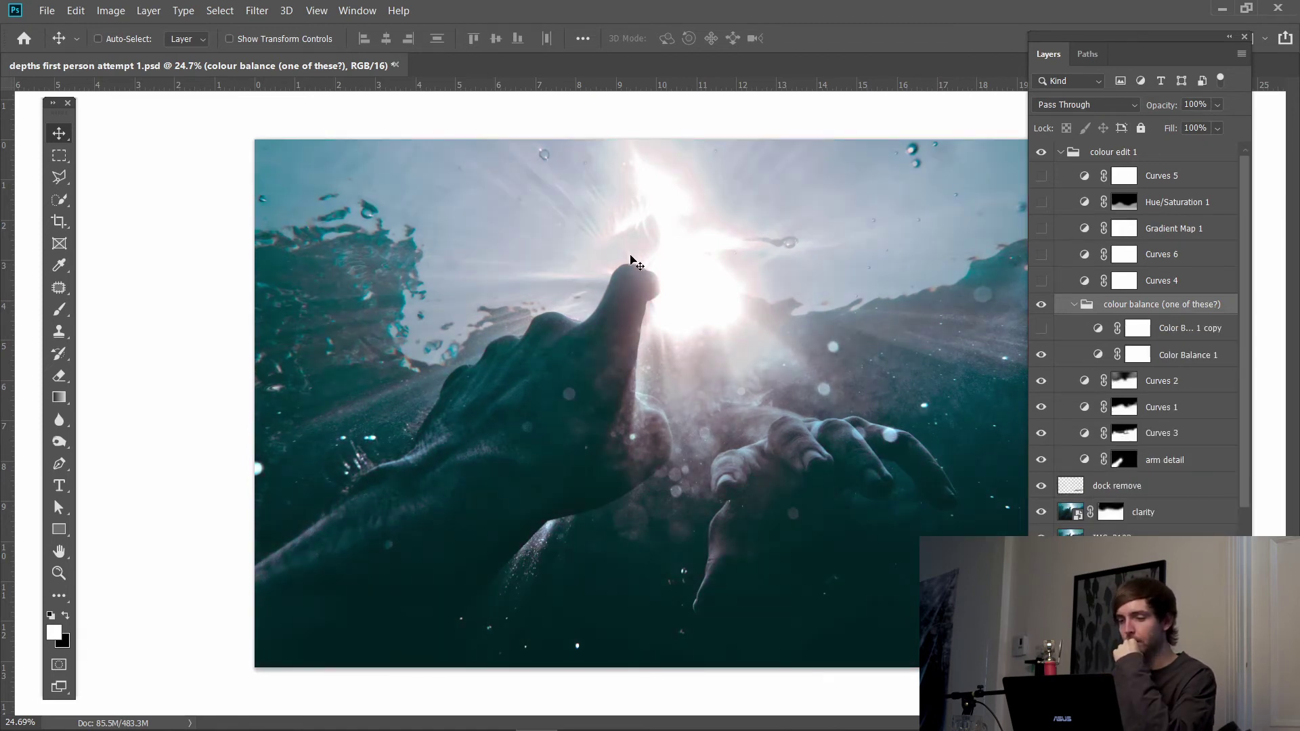
Step: Review the midtone settings of the Color Balance 1 layer
left_click(1128, 358)
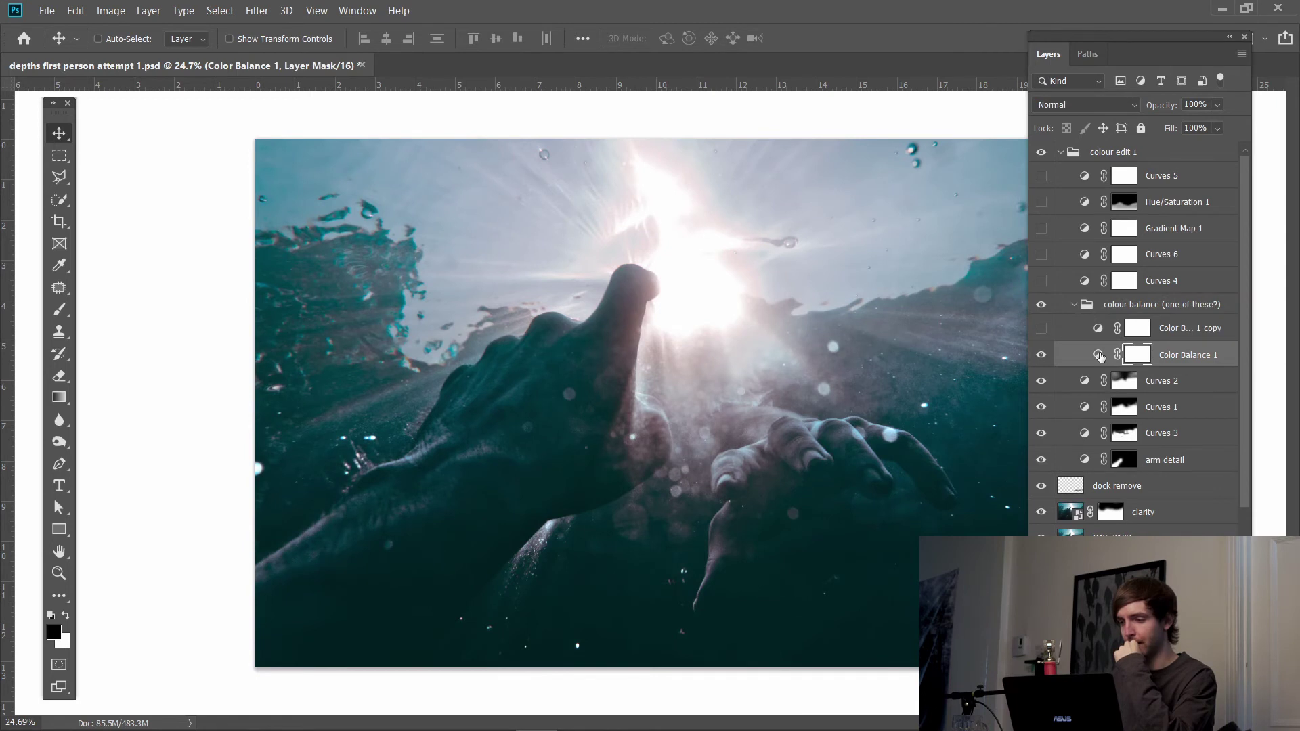
double_click(1098, 355)
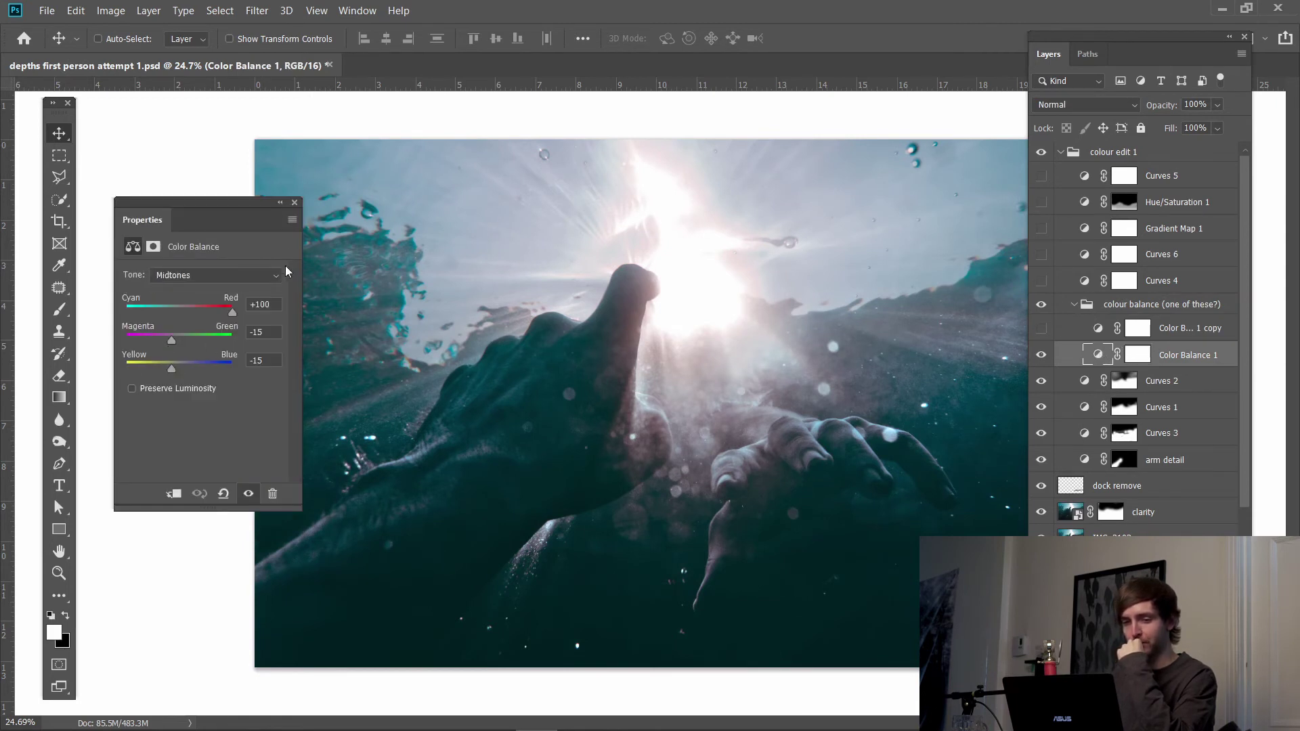
left_click(295, 202)
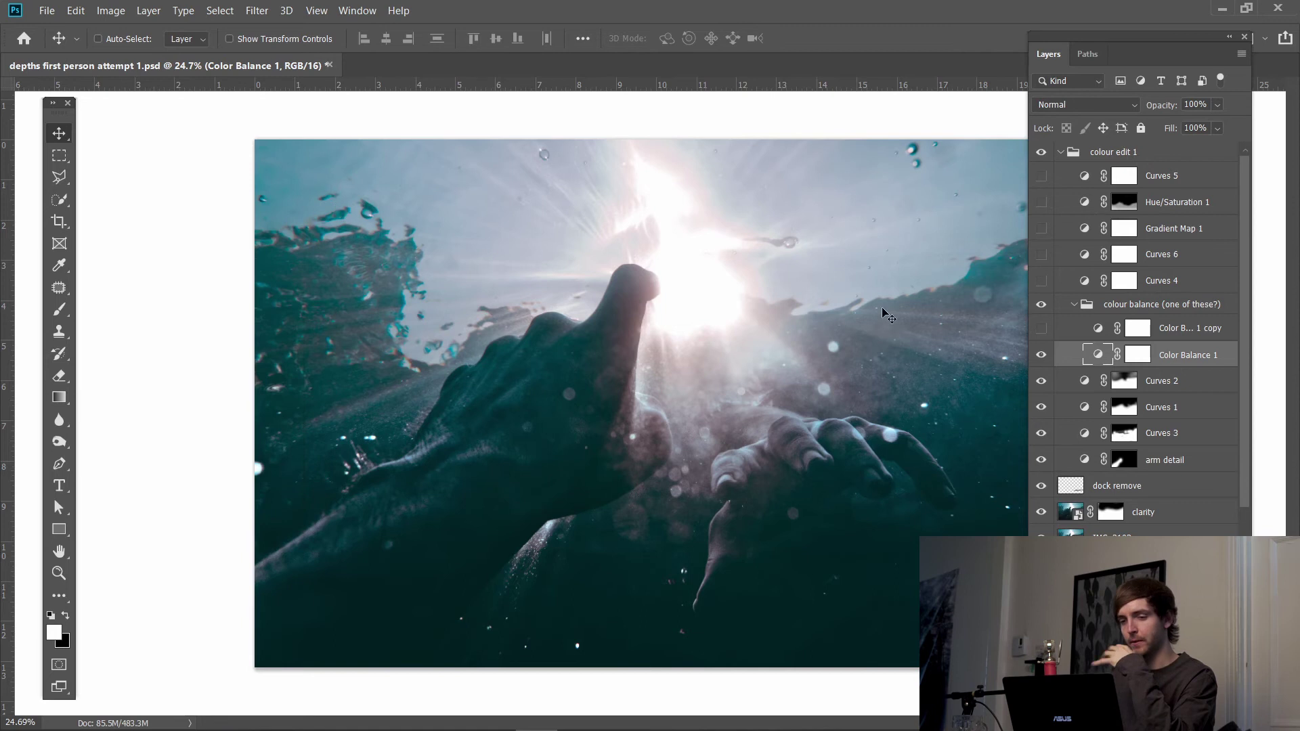
Step: Compare the image repeatedly with Color Balance 1 on and off, and collapse the colour balance group
left_click(1042, 356)
left_click(1041, 356)
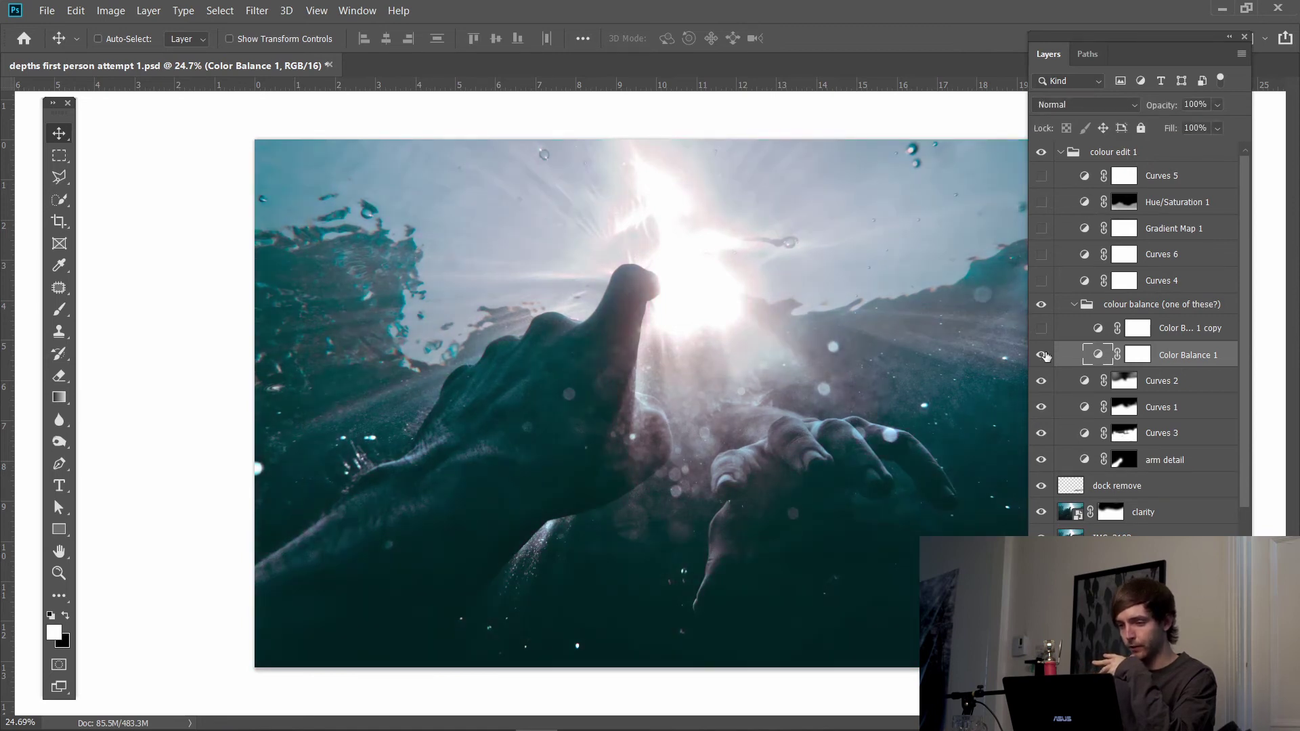
left_click(1041, 356)
left_click(1042, 355)
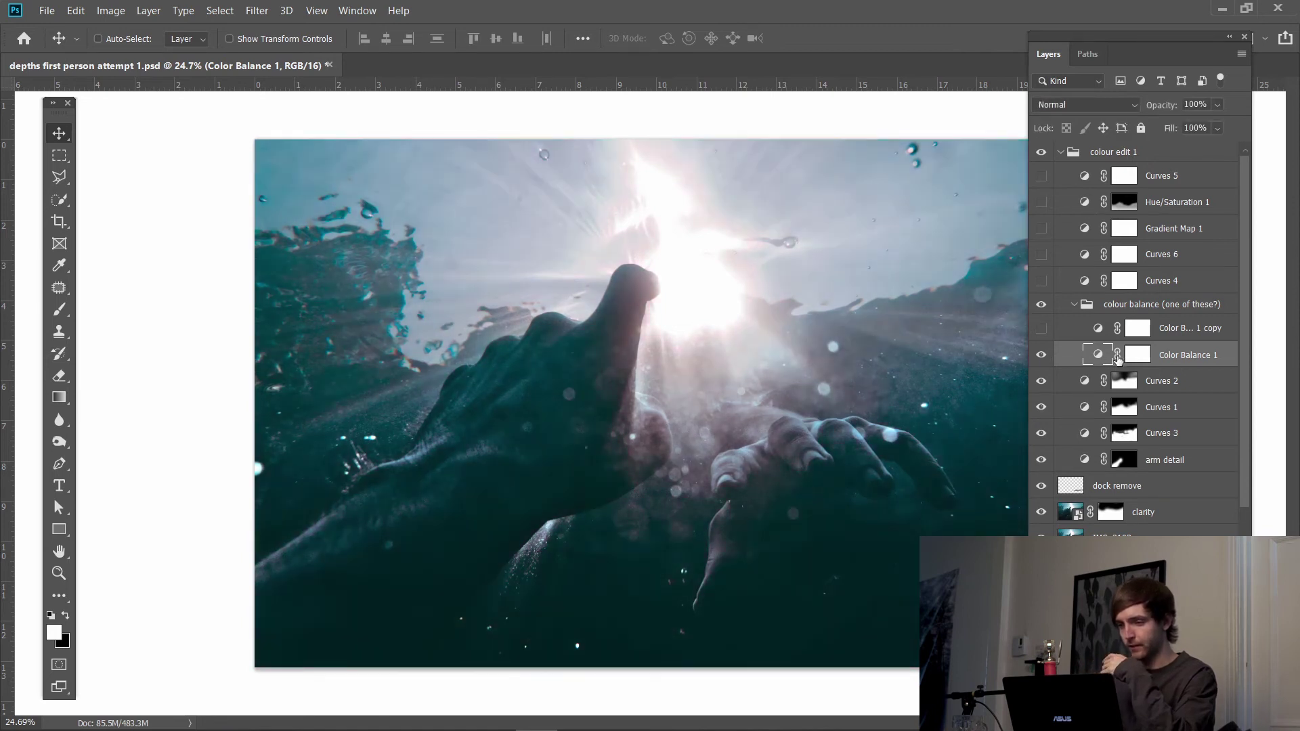
left_click(1042, 355)
left_click(1041, 355)
left_click(1042, 356)
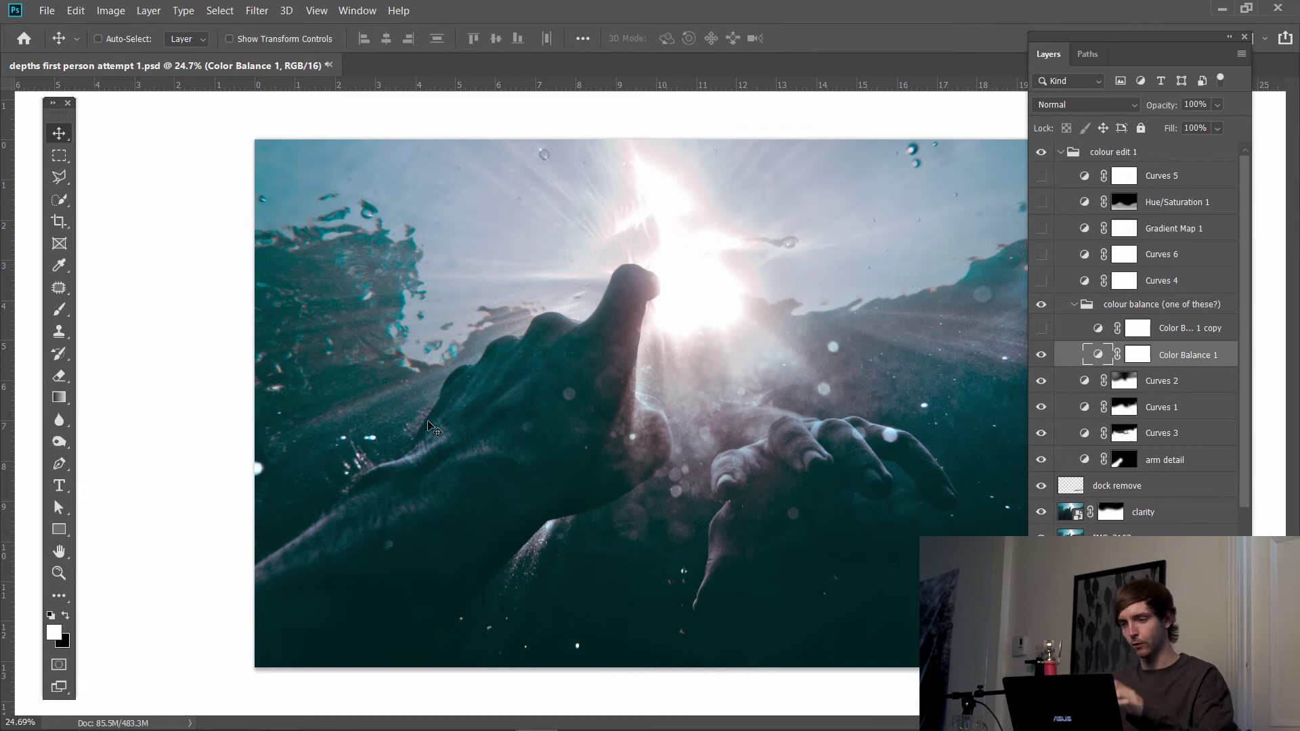
left_click(1068, 309)
left_click(1073, 305)
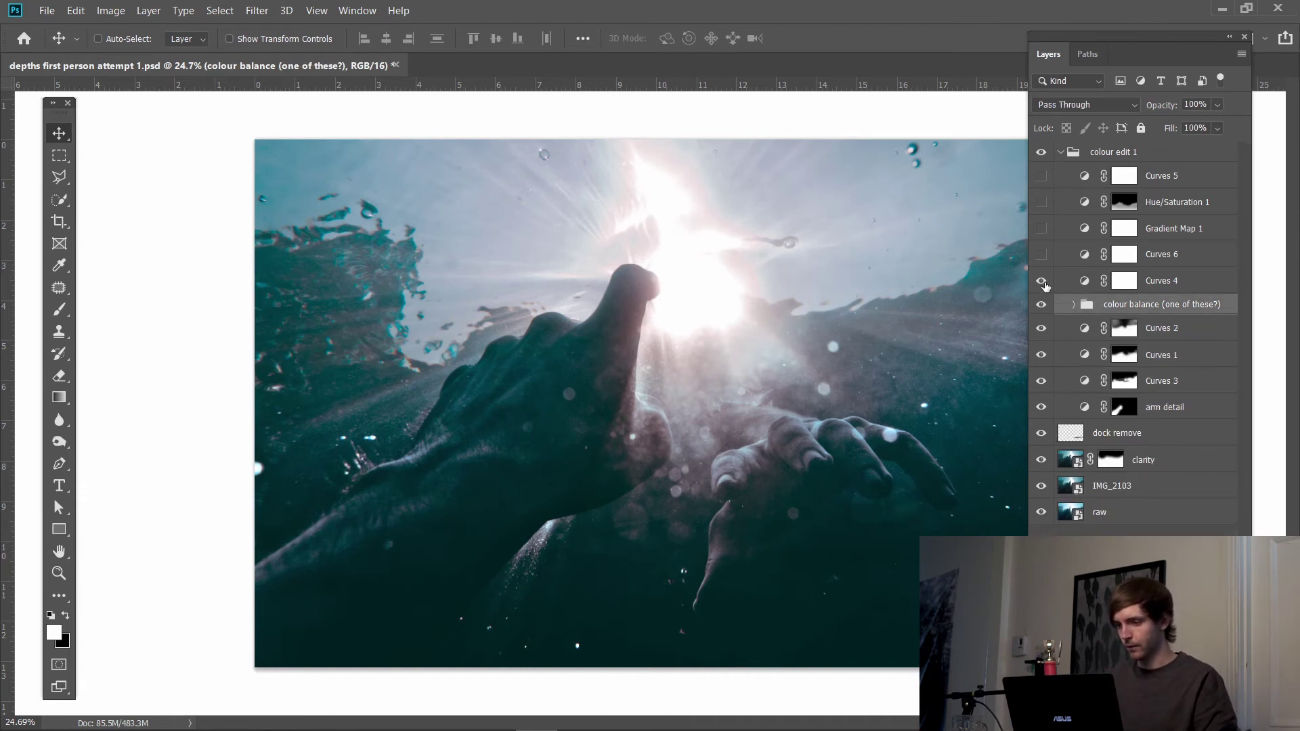
Step: Turn on the Curves 4 layer and examine its effect on the bright highlights around the thumb and the image's upper edge
left_click(1043, 282)
left_click(1174, 284)
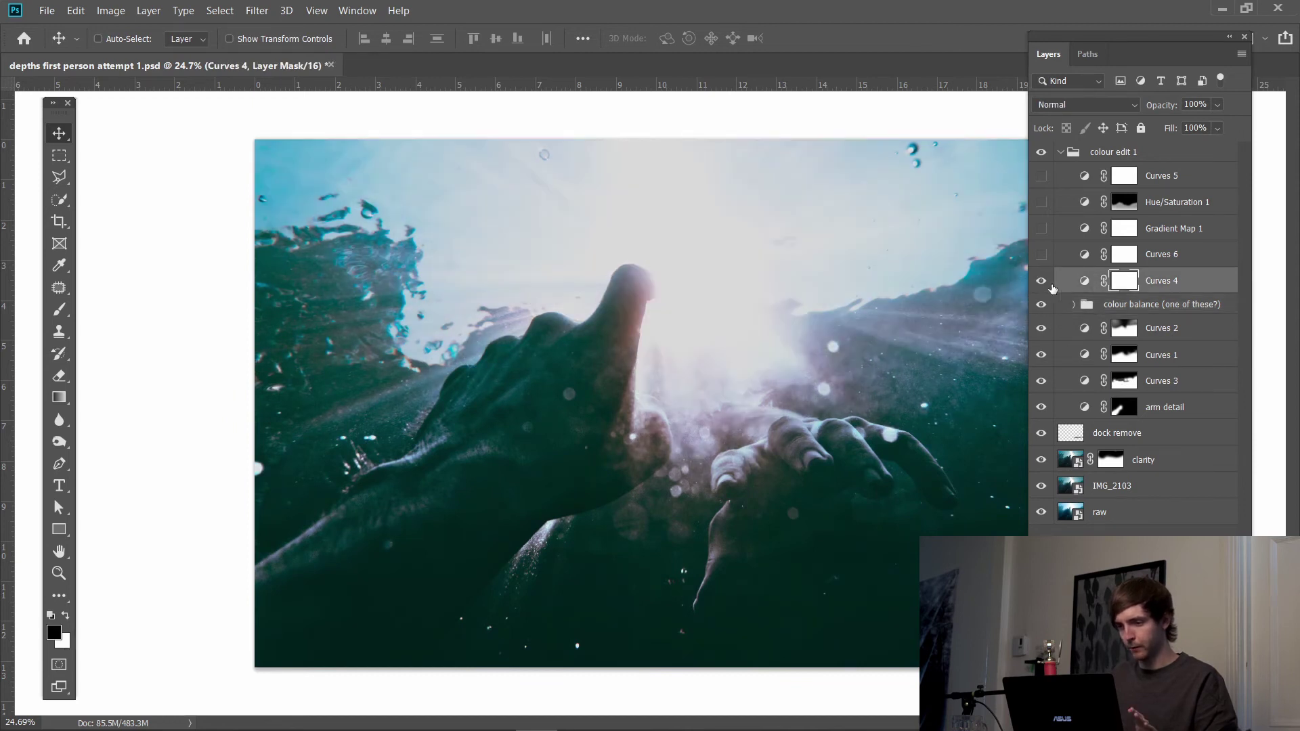
scroll(662, 203, "up", 2)
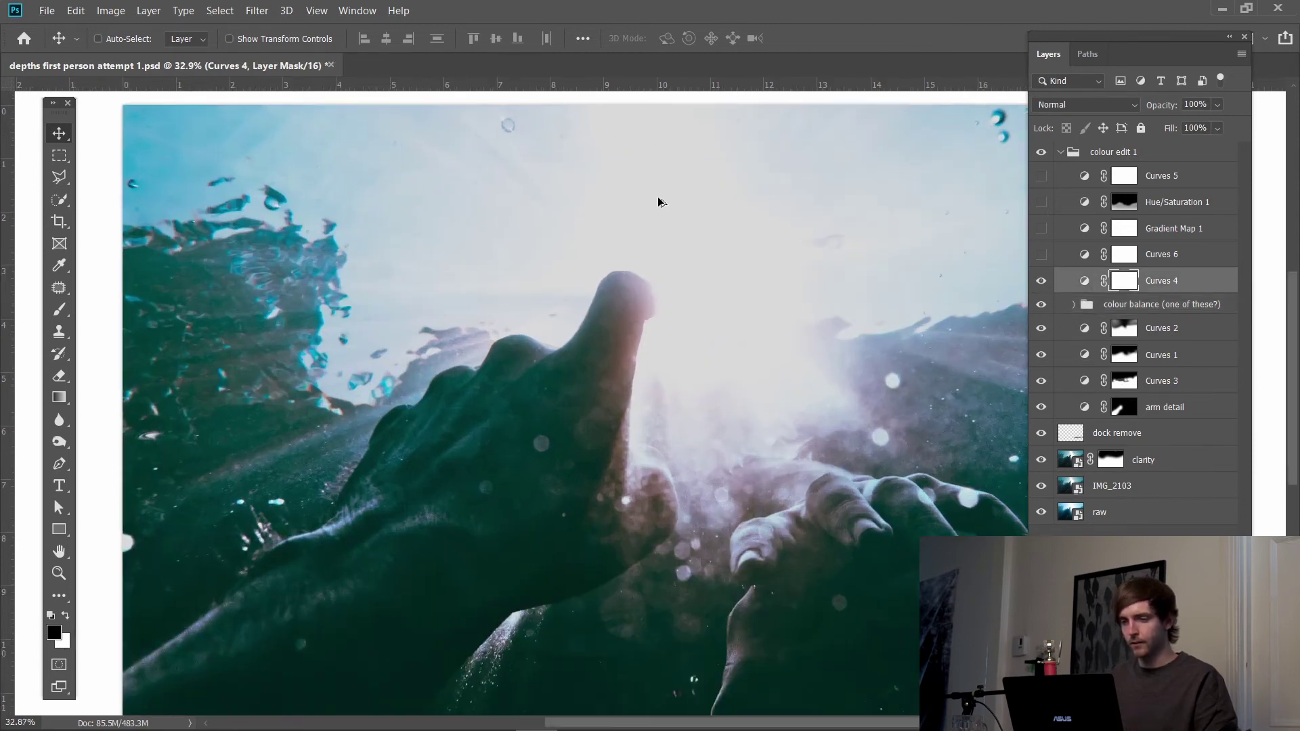
left_click_drag(662, 203, 609, 314)
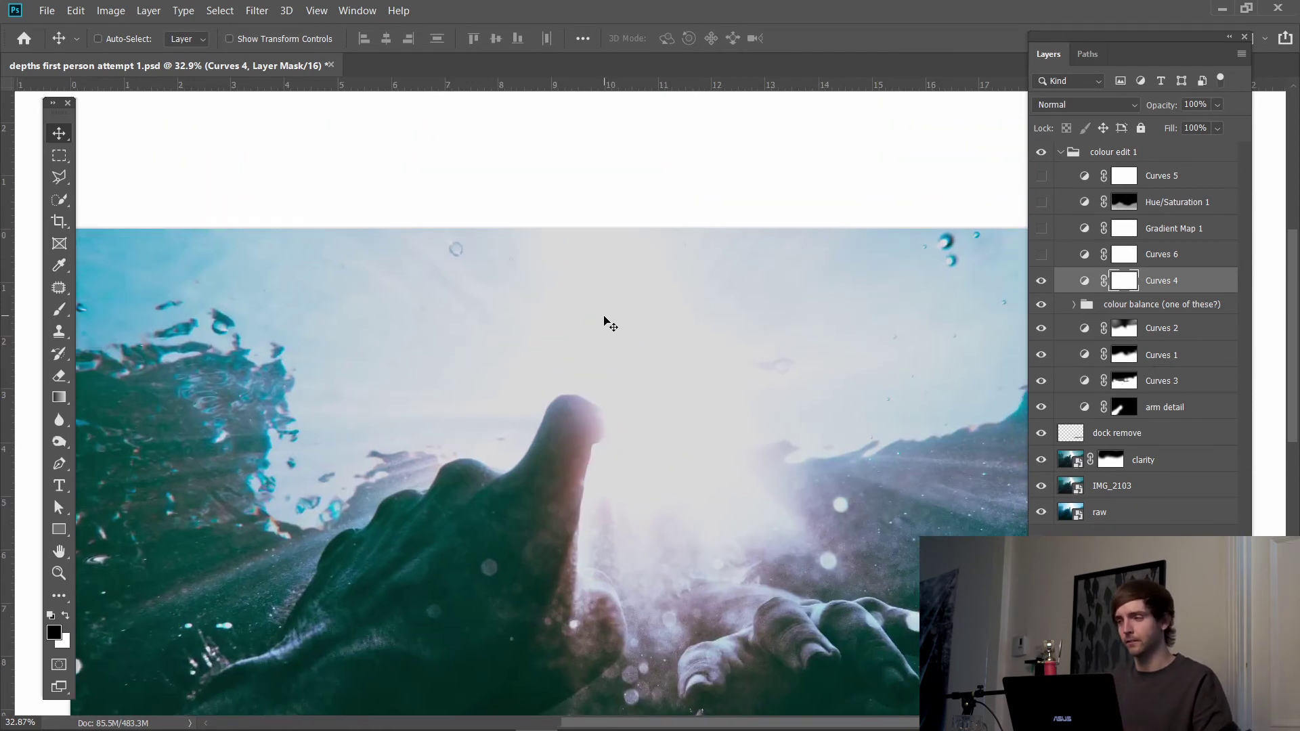
scroll(587, 227, "down", 2)
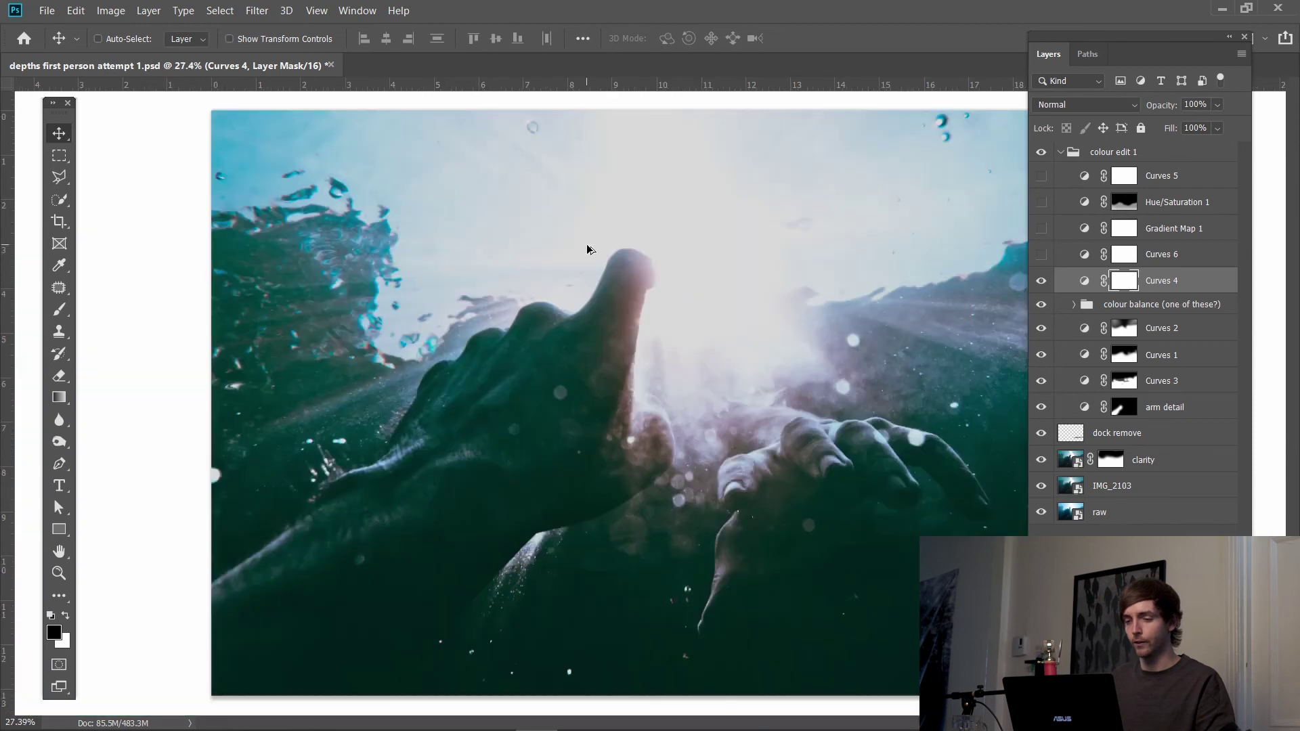
scroll(587, 250, "down", 1)
scroll(653, 255, "up", 1)
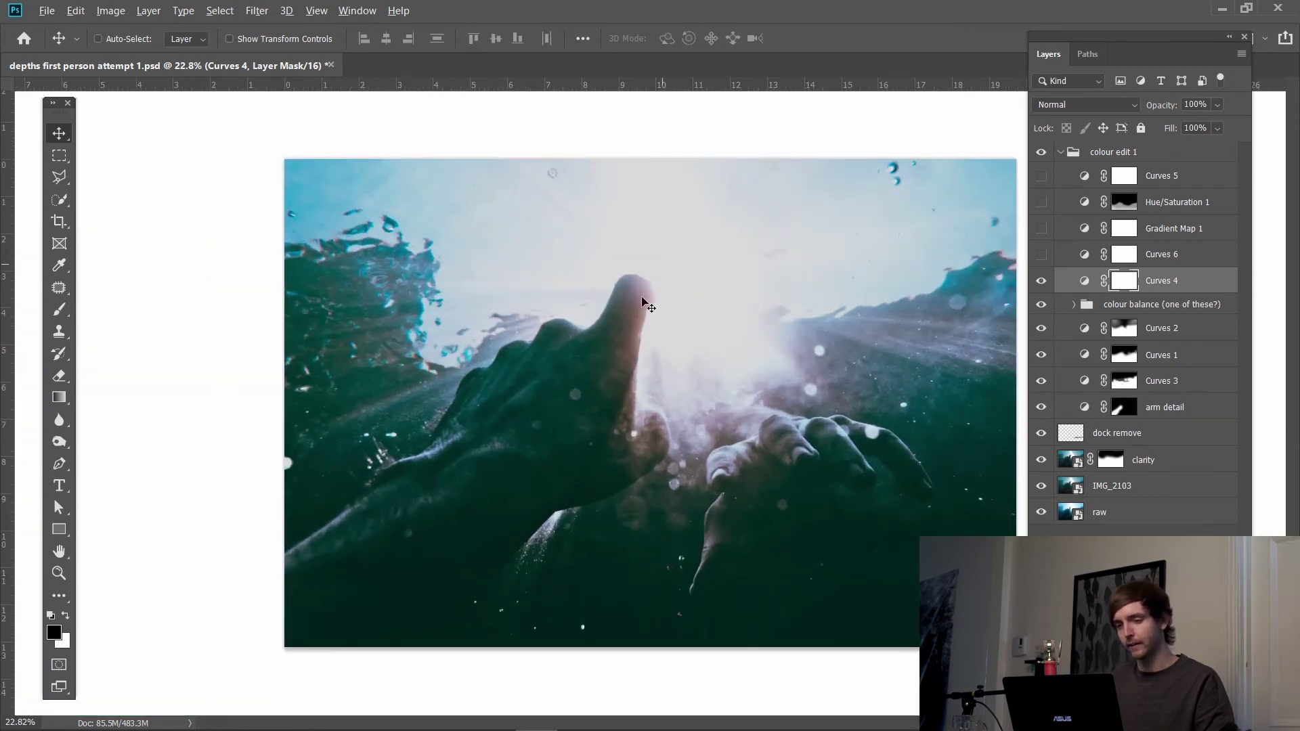
scroll(673, 168, "up", 6)
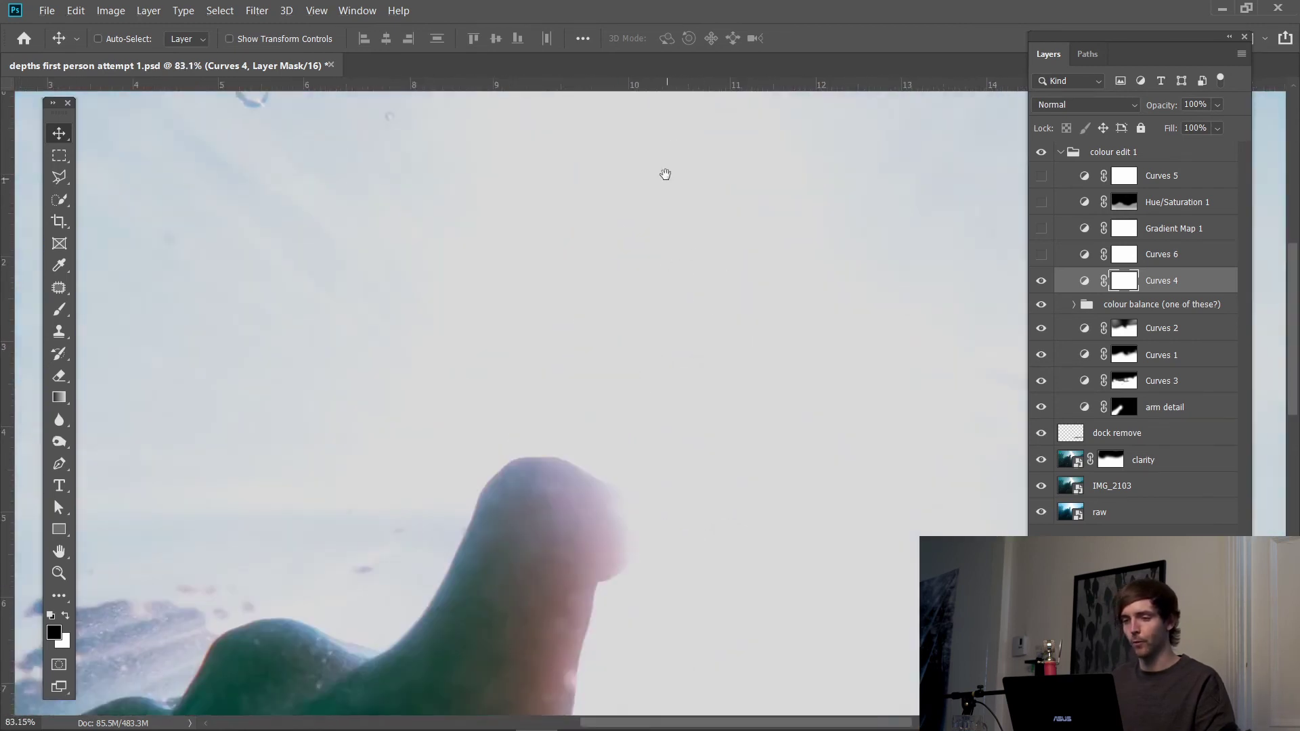
Step: Try a Medium Gray canvas background around the image, and return it to the Custom colour
right_click(636, 235)
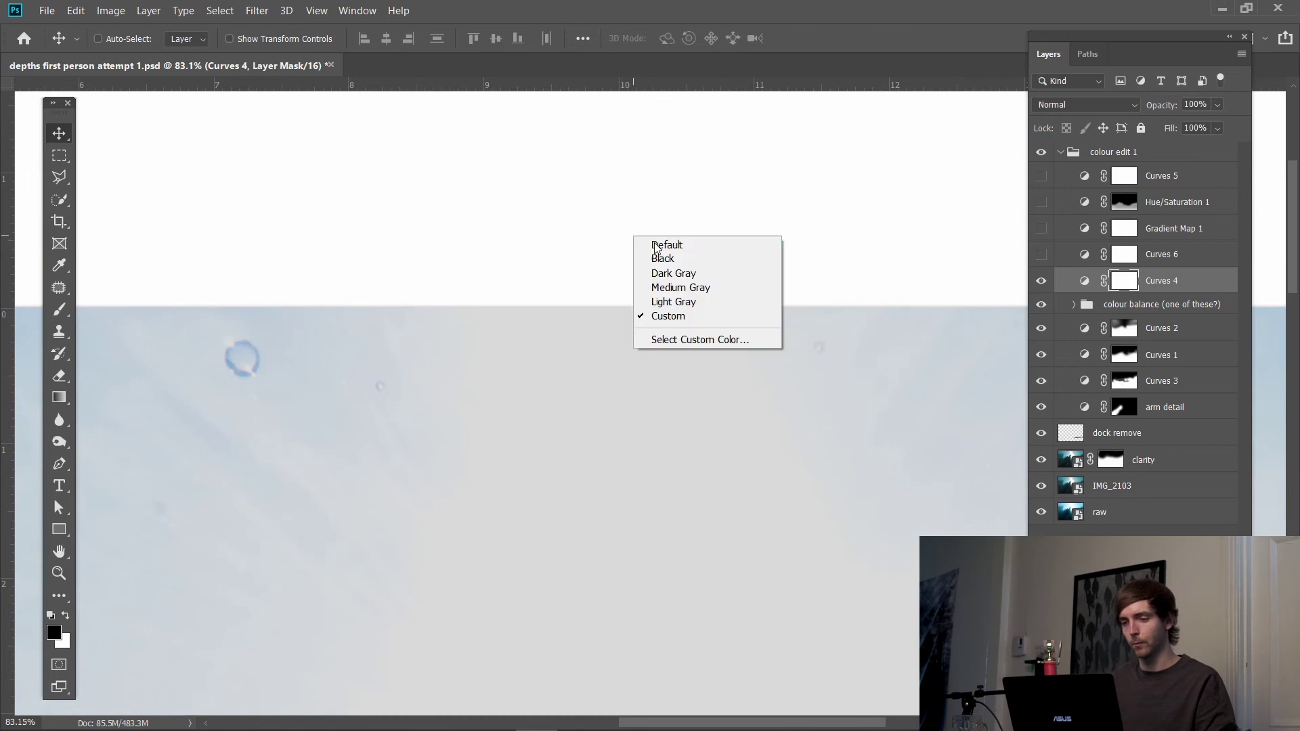
left_click(677, 286)
scroll(677, 285, "down", 6)
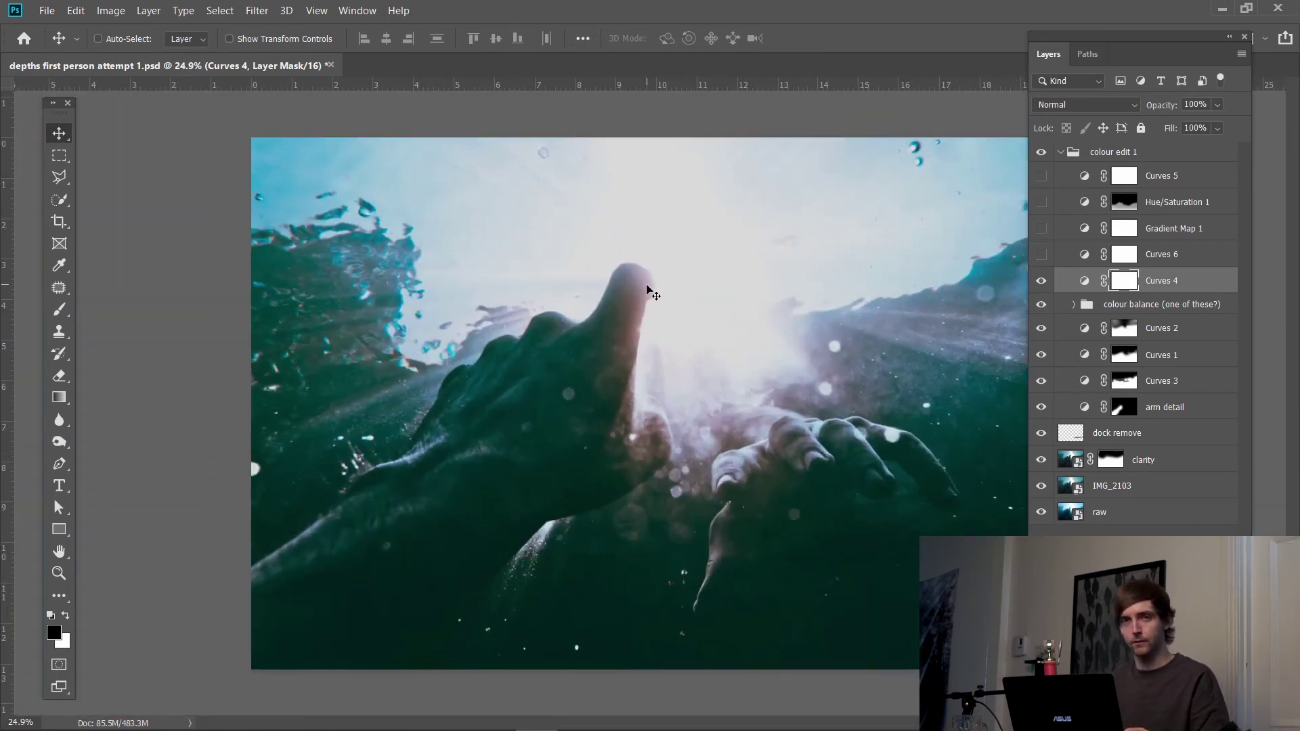
right_click(683, 127)
left_click(715, 204)
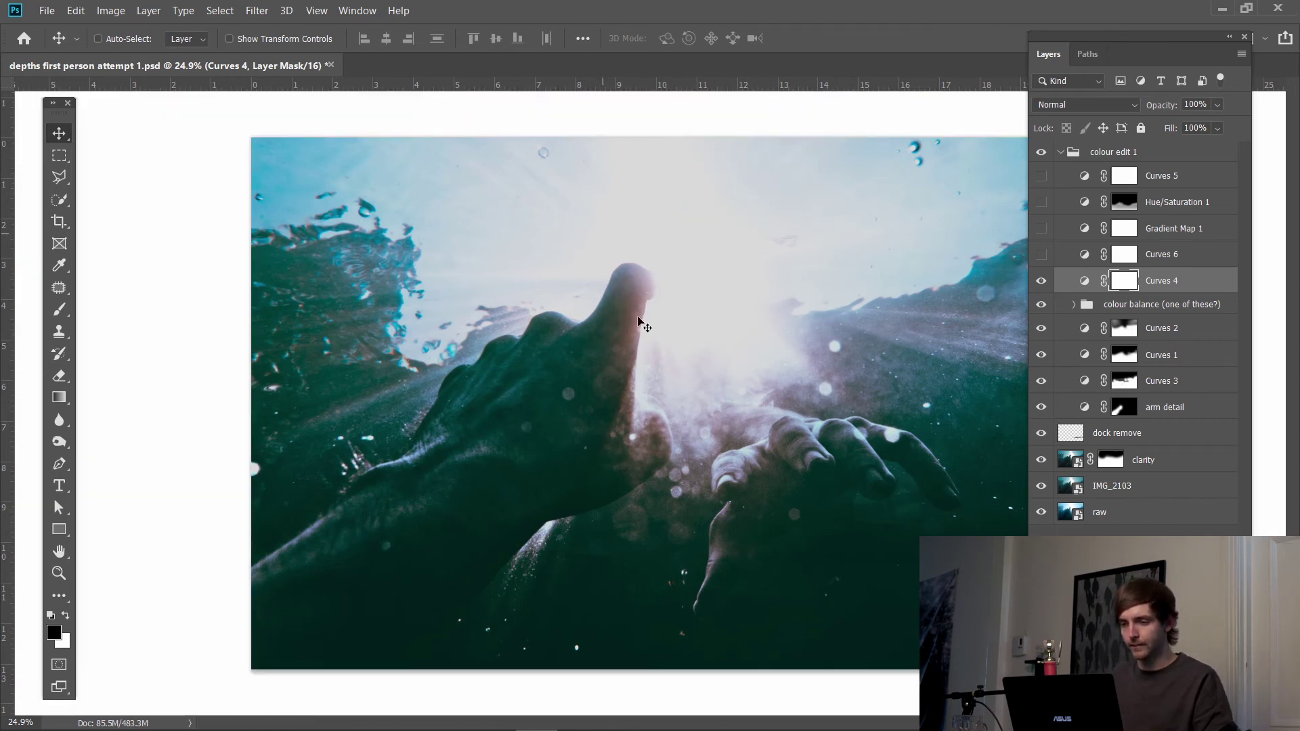
Step: Examine the faded highlights against the white canvas at the image's upper edge, and return to the whole image
scroll(685, 253, "up", 3)
scroll(748, 386, "up", 3)
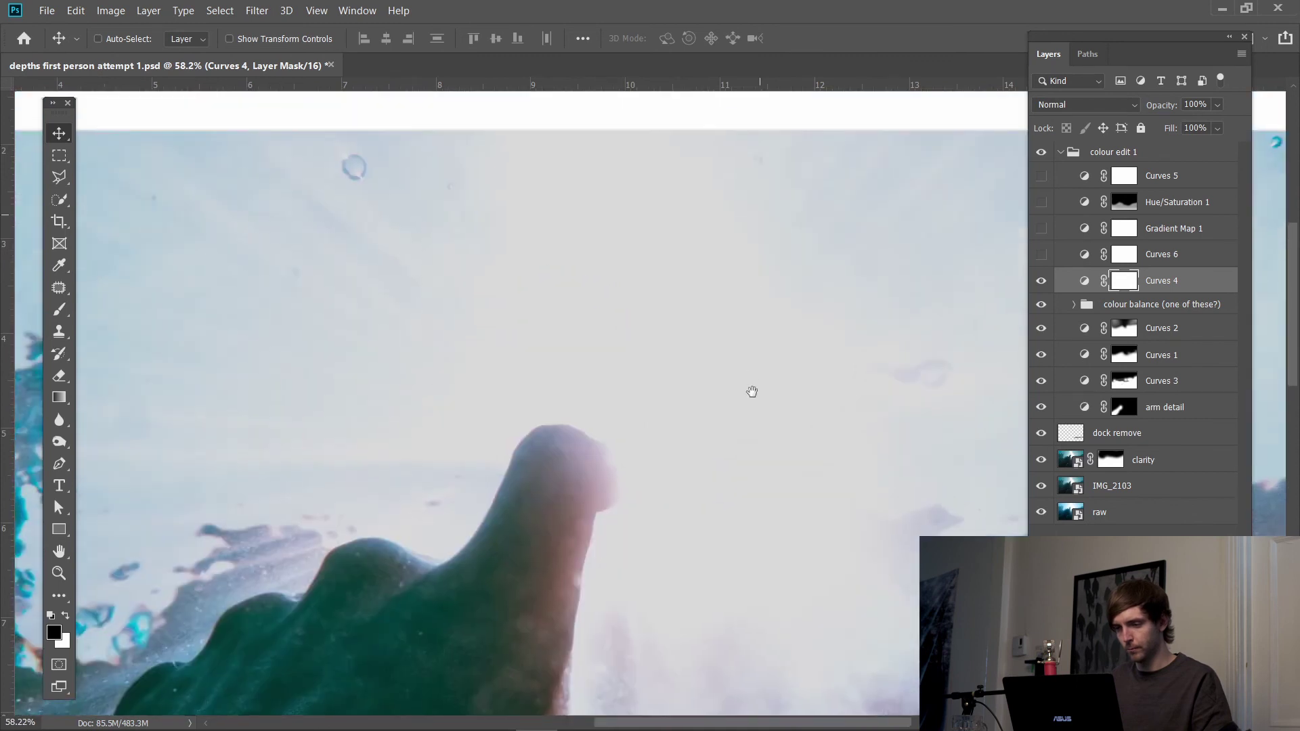
scroll(623, 313, "up", 3)
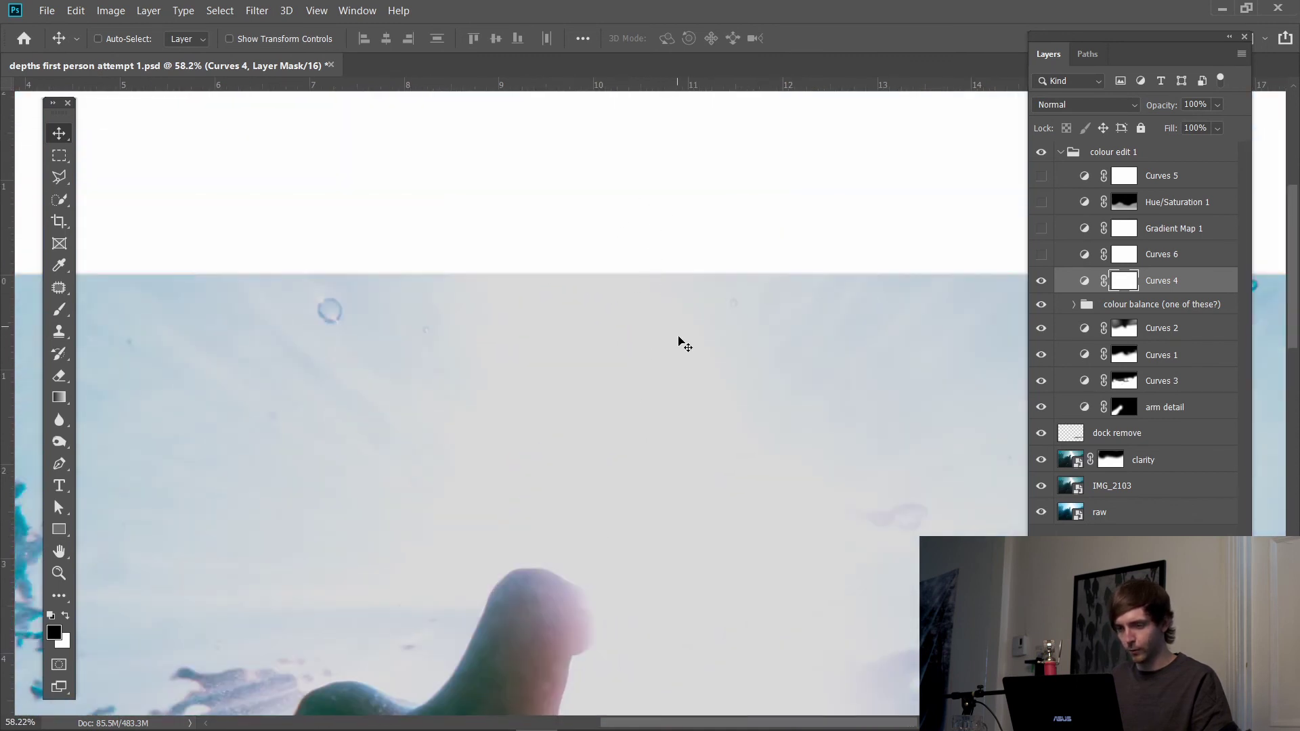
scroll(680, 461, "down", 5)
scroll(621, 357, "up", 3)
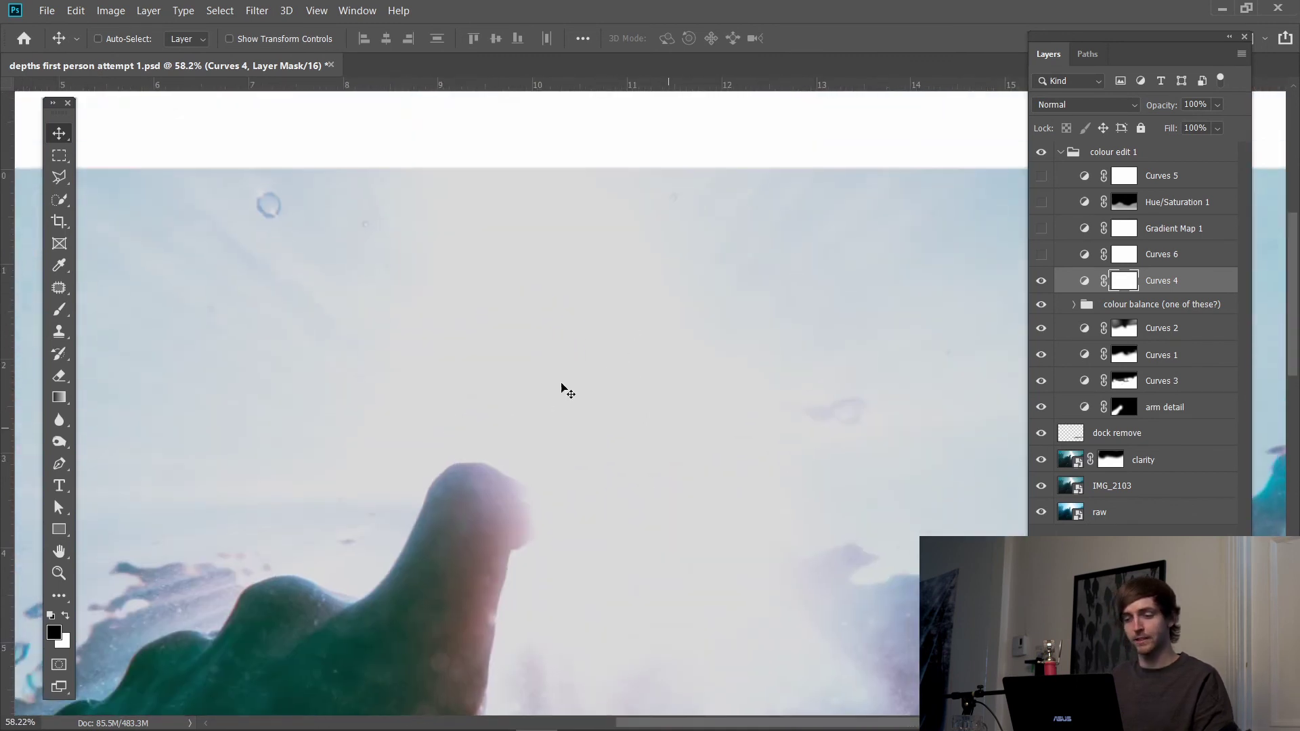
scroll(562, 392, "down", 3)
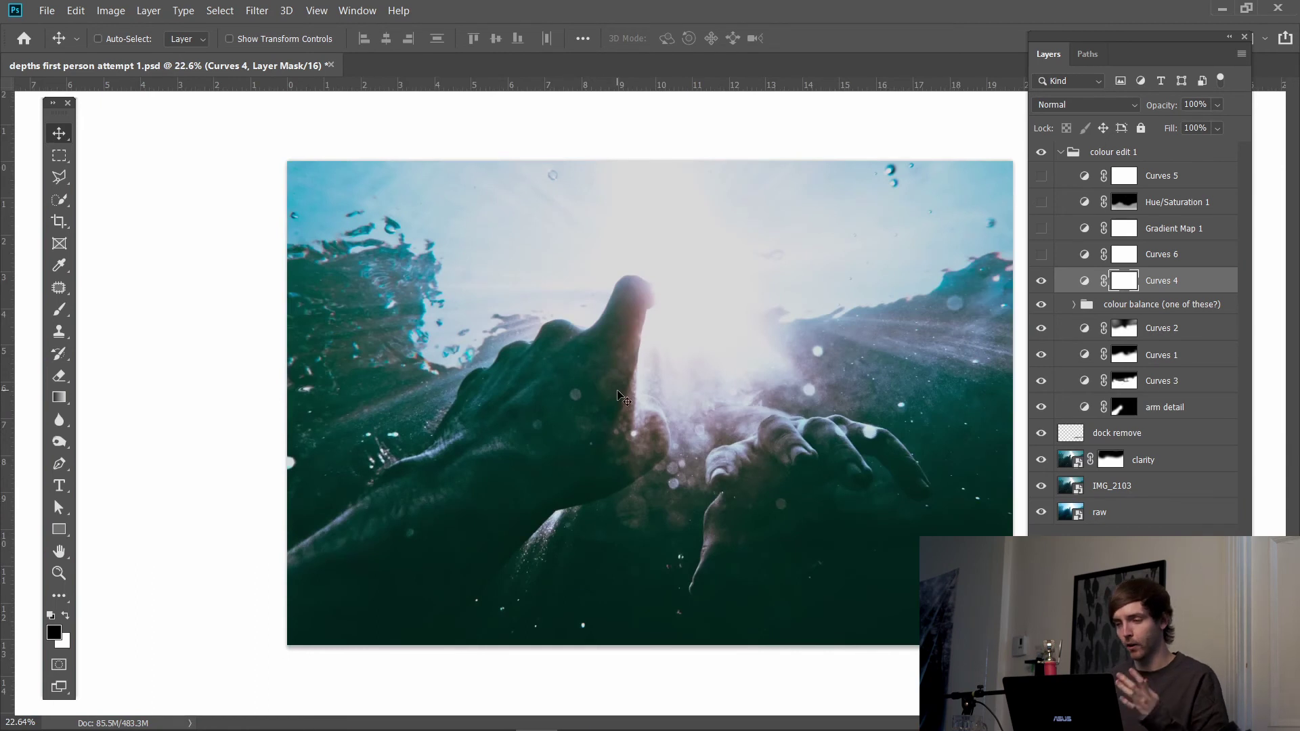
Step: Turn on the Curves 6 layer, compare the image with and without it, and review its curve
left_click(1104, 257)
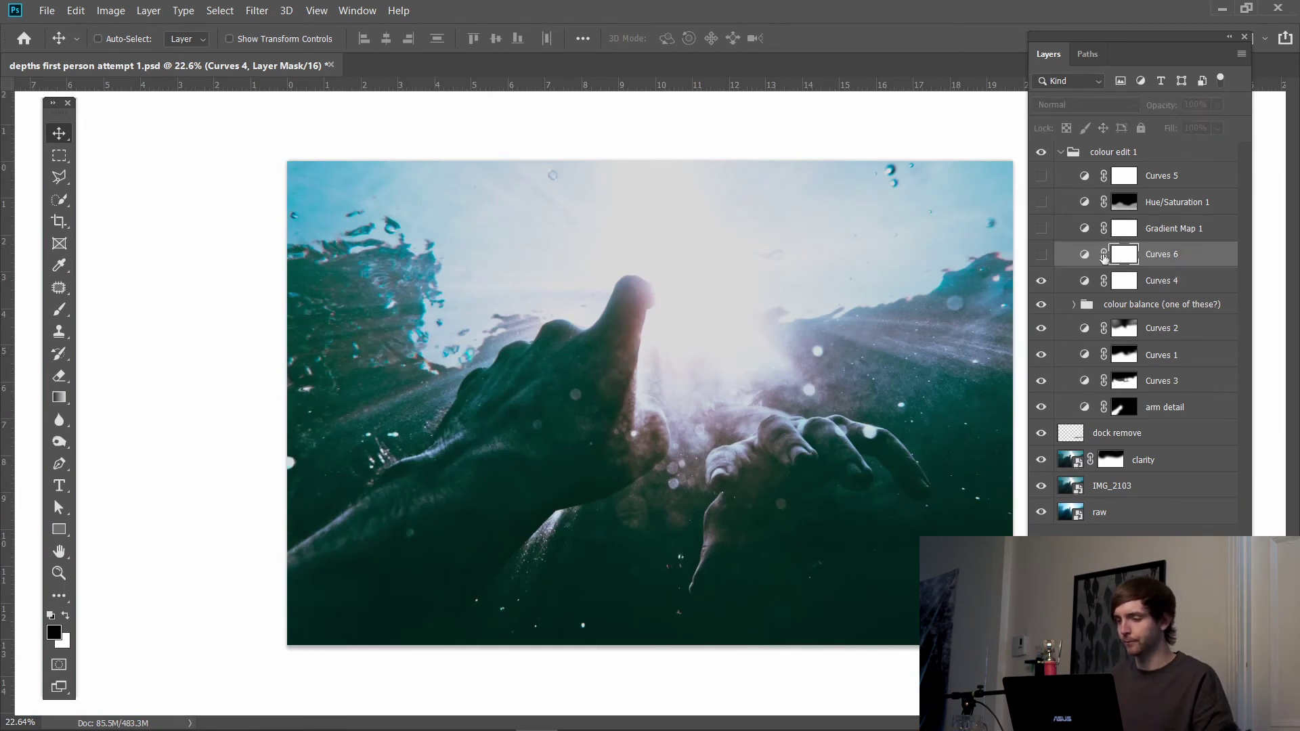
left_click(1042, 256)
left_click(1043, 260)
left_click(1043, 259)
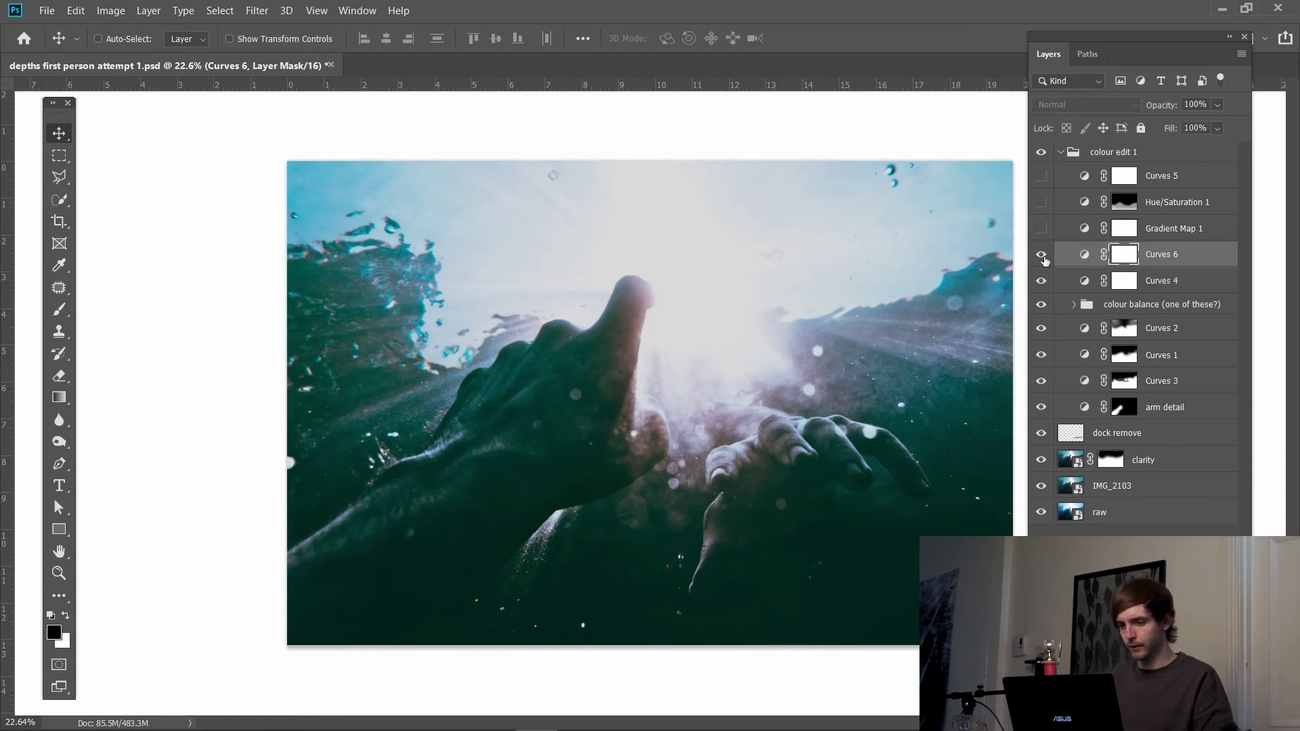
double_click(1085, 257)
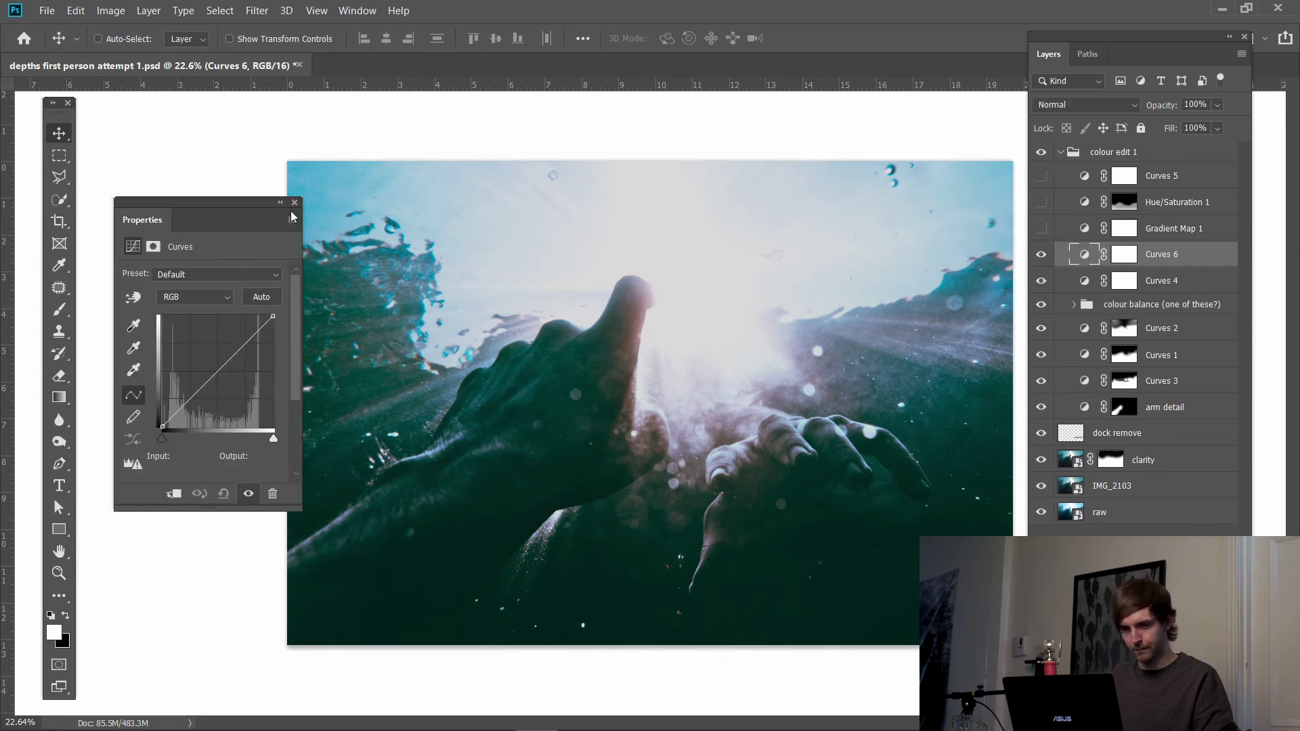
left_click(1172, 261)
Step: Turn on the Gradient Map 1 layer, compare it on and off, and examine its effect on the hands up close
left_click(1042, 229)
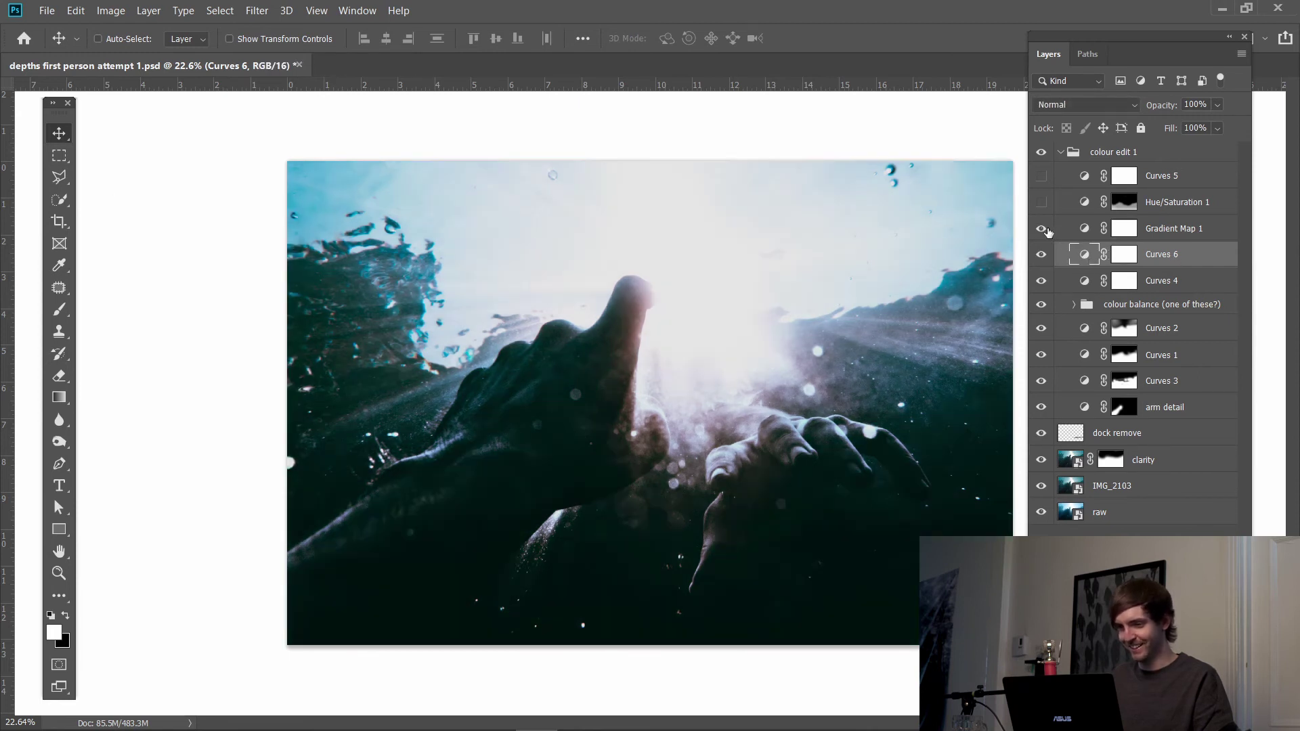
left_click(1123, 228)
left_click(1042, 229)
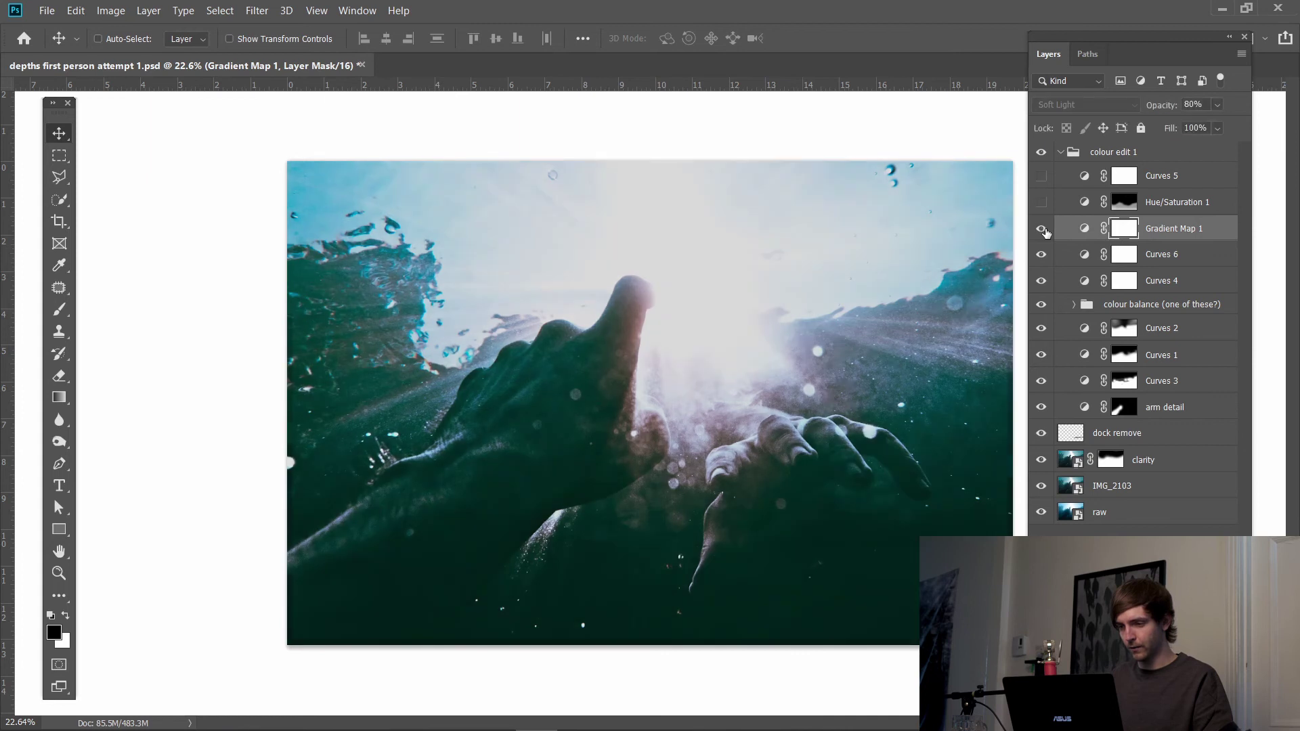
left_click(1041, 228)
scroll(790, 501, "up", 3)
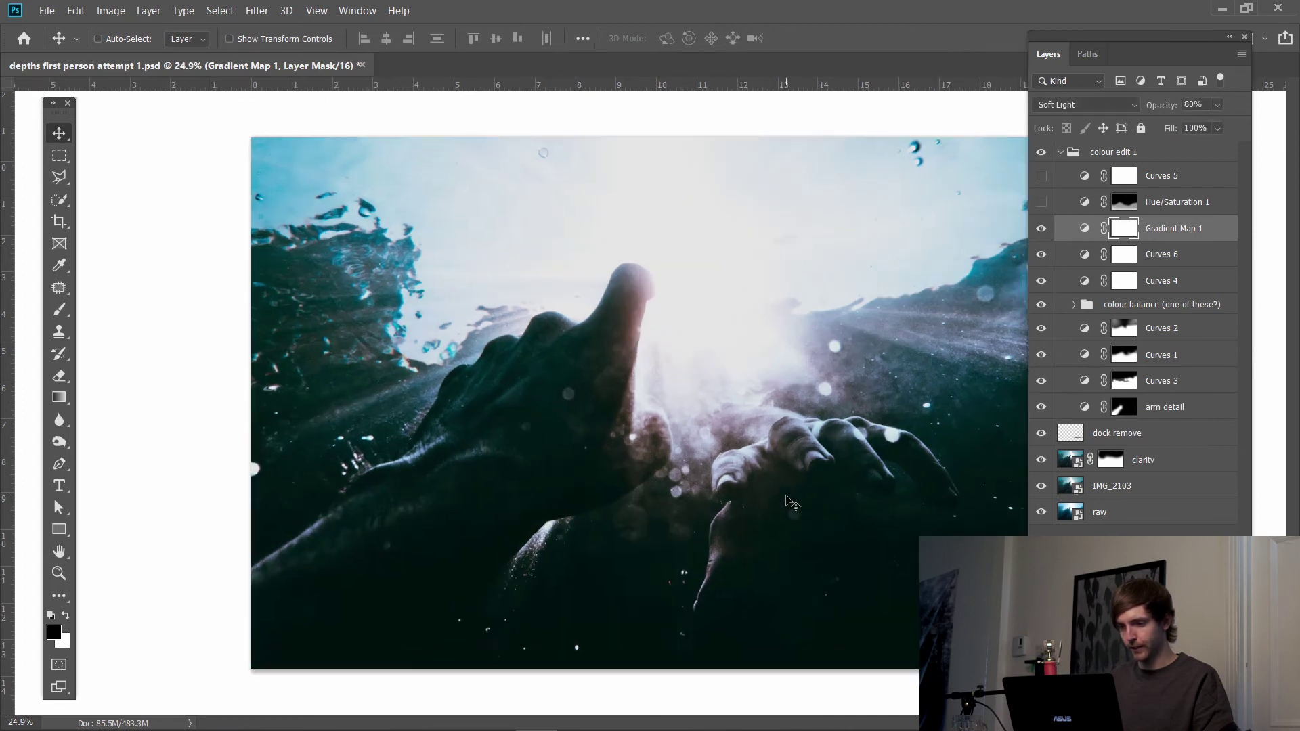
scroll(791, 502, "down", 4)
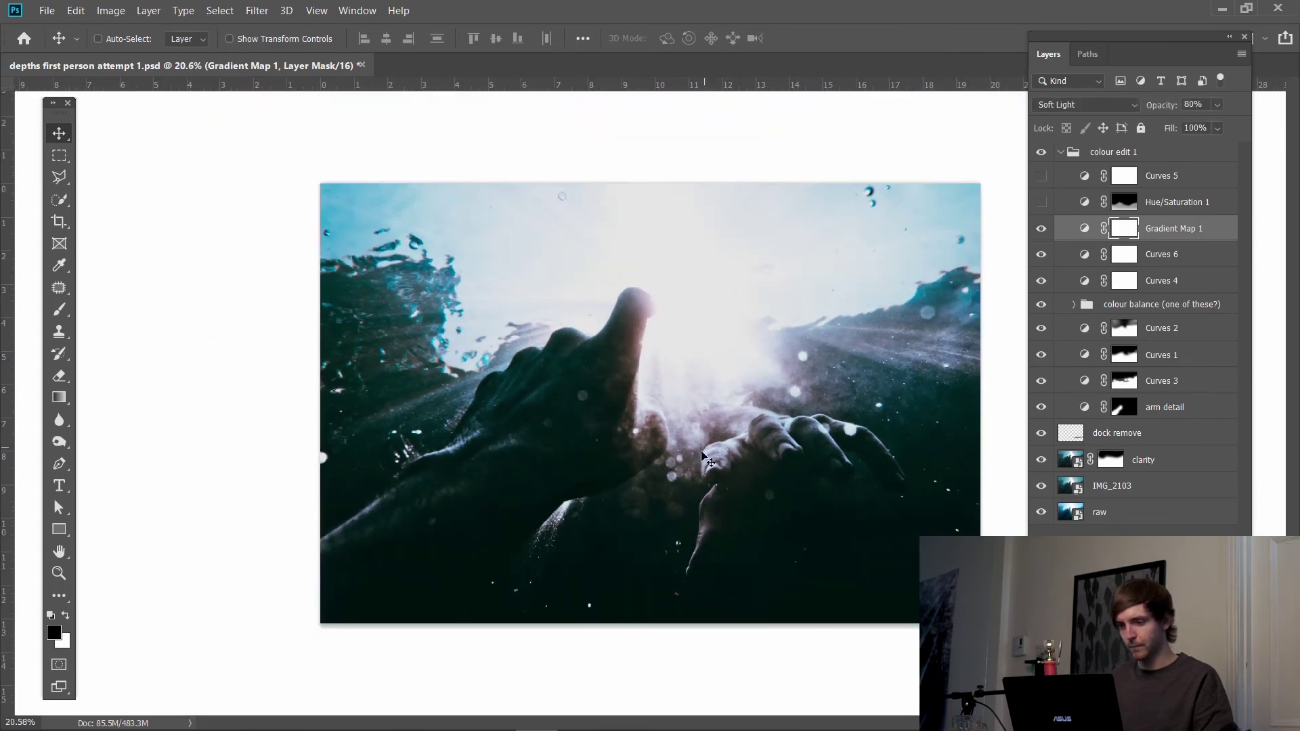
scroll(737, 486, "up", 5)
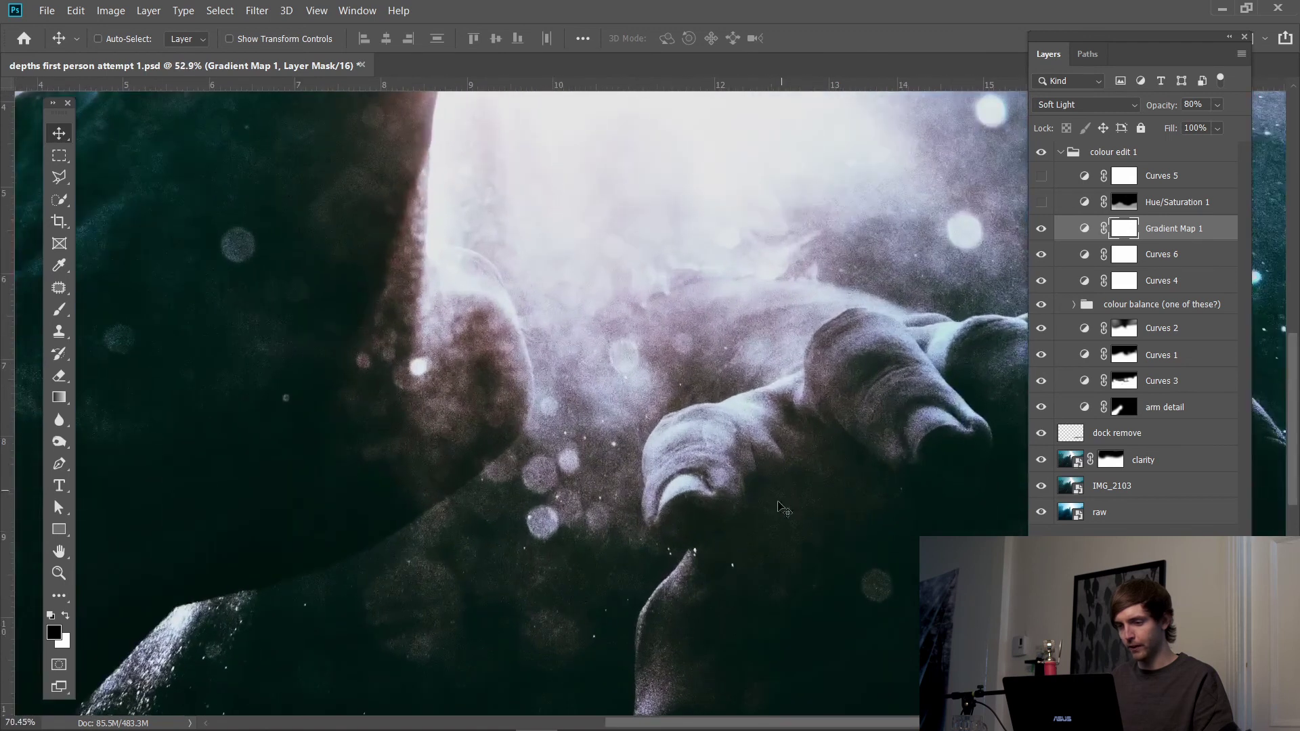
Step: Turn on the Hue/Saturation 1 layer, examine the image up close and as a whole, and inspect the layer's mask
scroll(711, 474, "down", 4)
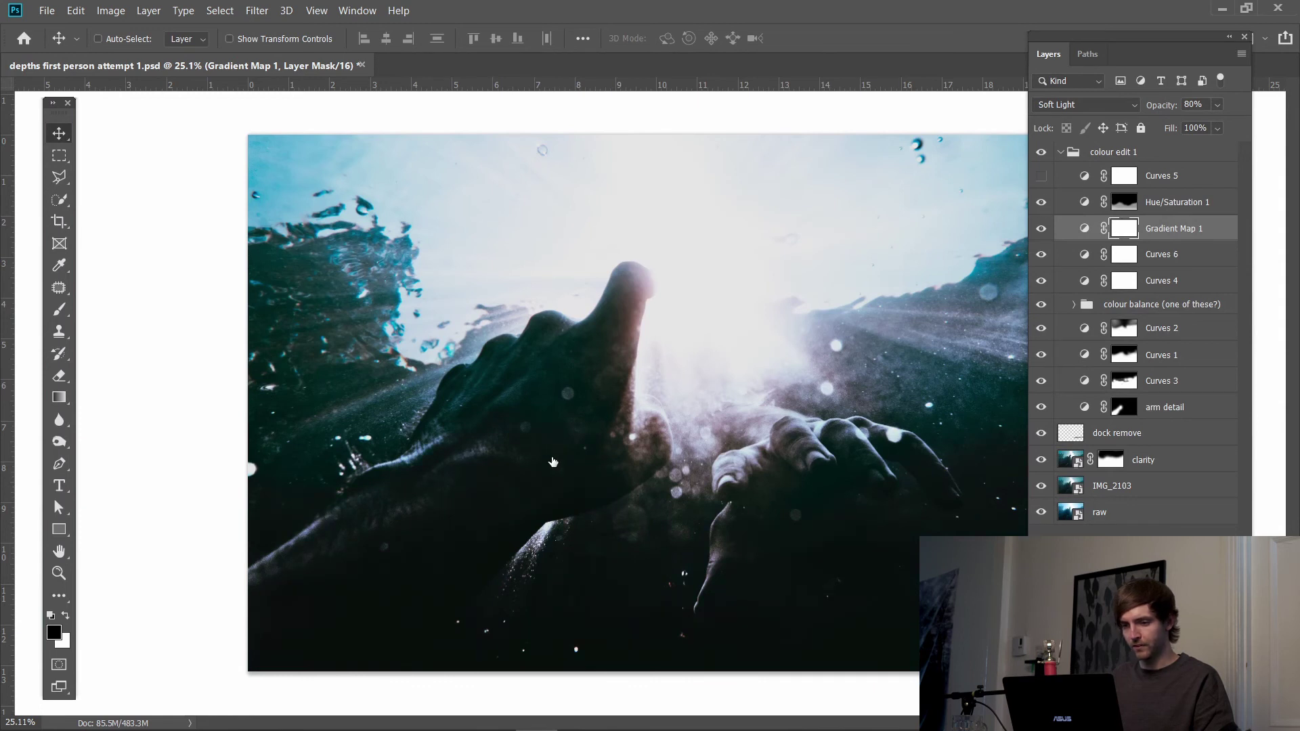
scroll(432, 540, "up", 5)
scroll(434, 538, "down", 4)
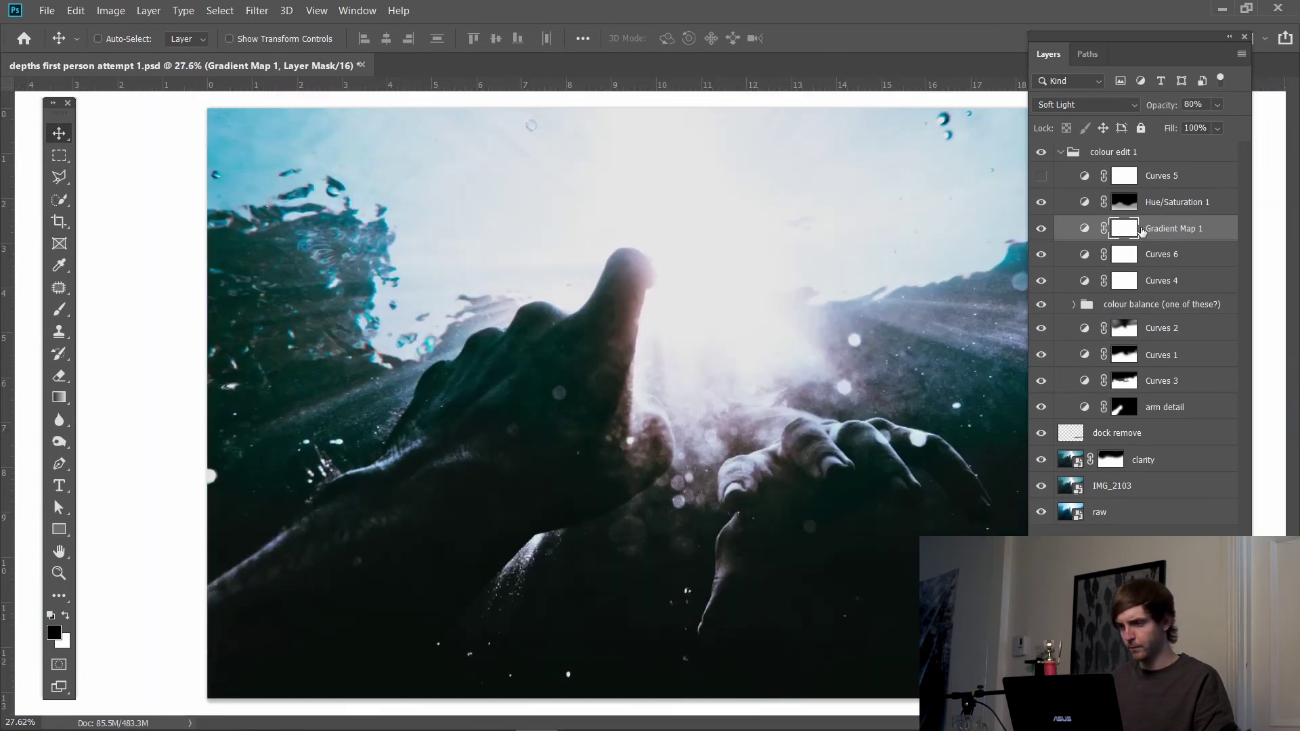
left_click(1129, 205, "alt")
left_click(1129, 205, "alt")
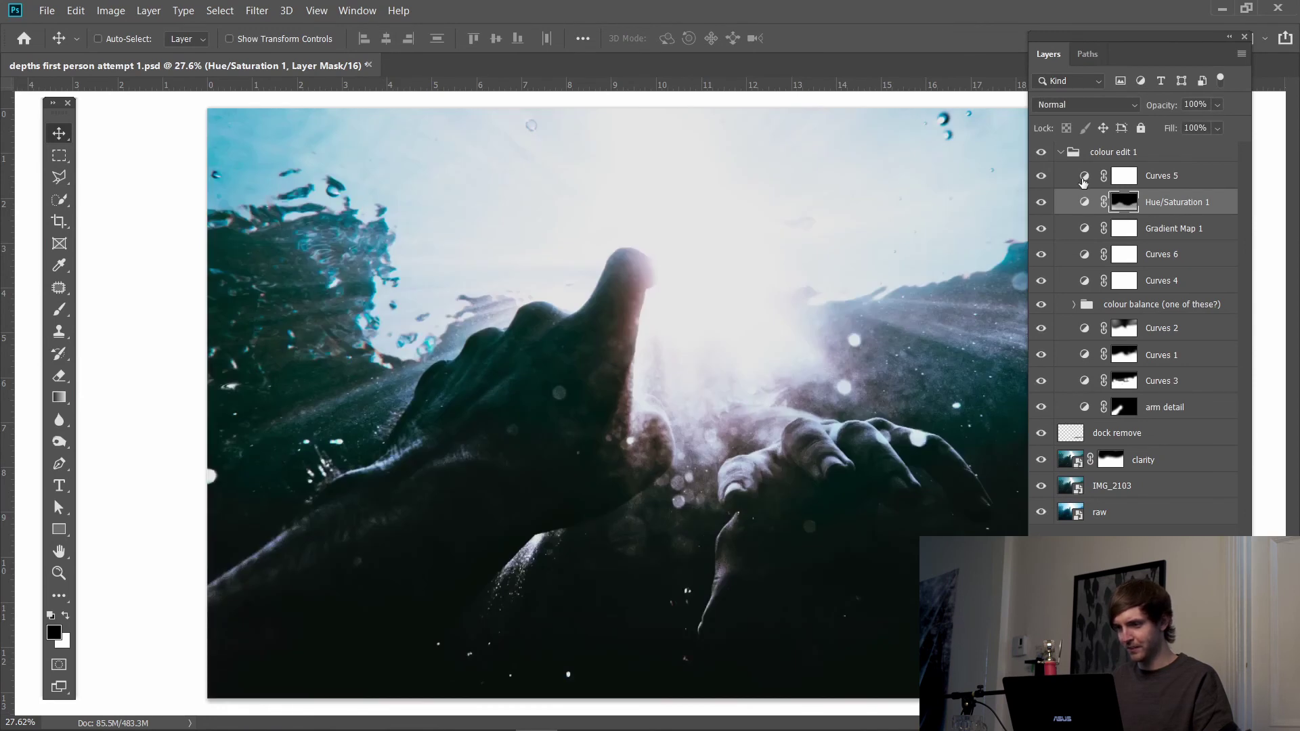
Step: Turn on the Curves 5 layer and review its curve and opacity
double_click(1083, 177)
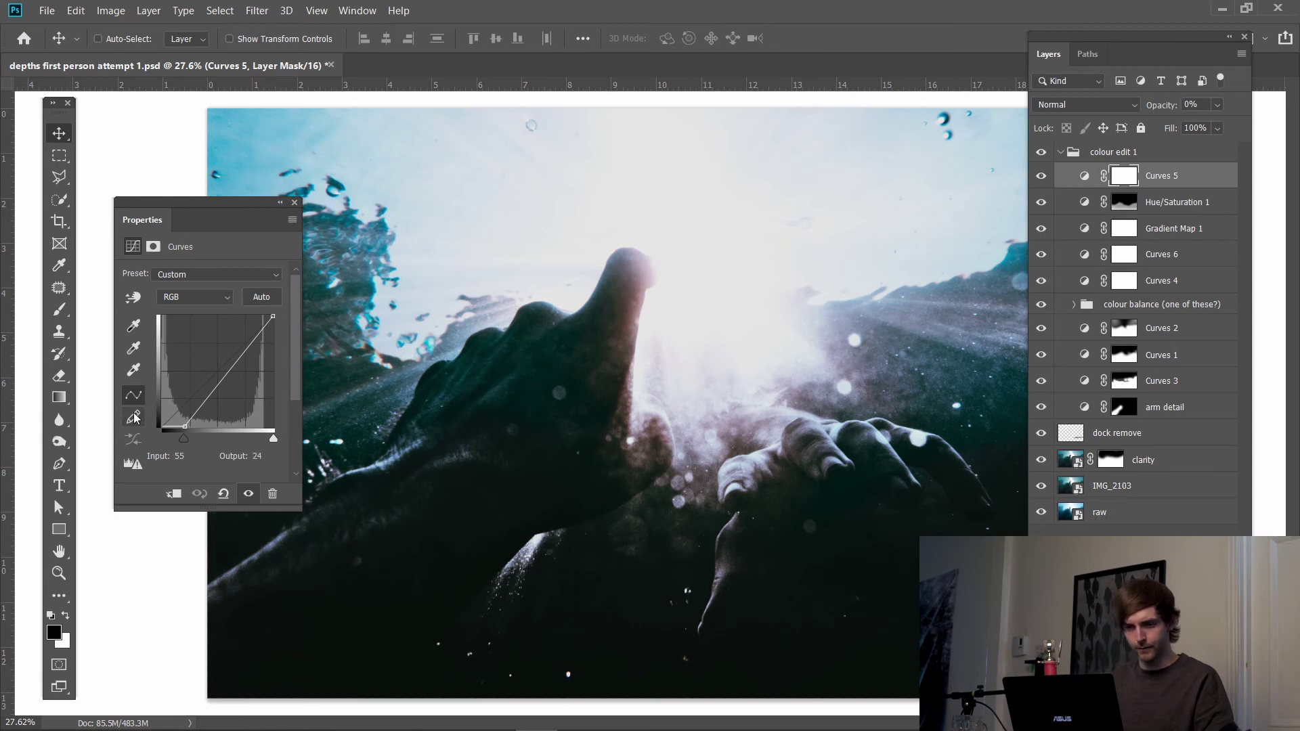
left_click(295, 203)
mouse_move(1177, 109)
left_mouse_down()
mouse_move(1212, 109)
mouse_move(1174, 108)
left_mouse_up()
Step: Collapse the colour edit 1 group and compare the whole image with and without the group
key("ctrl+minus")
key("x")
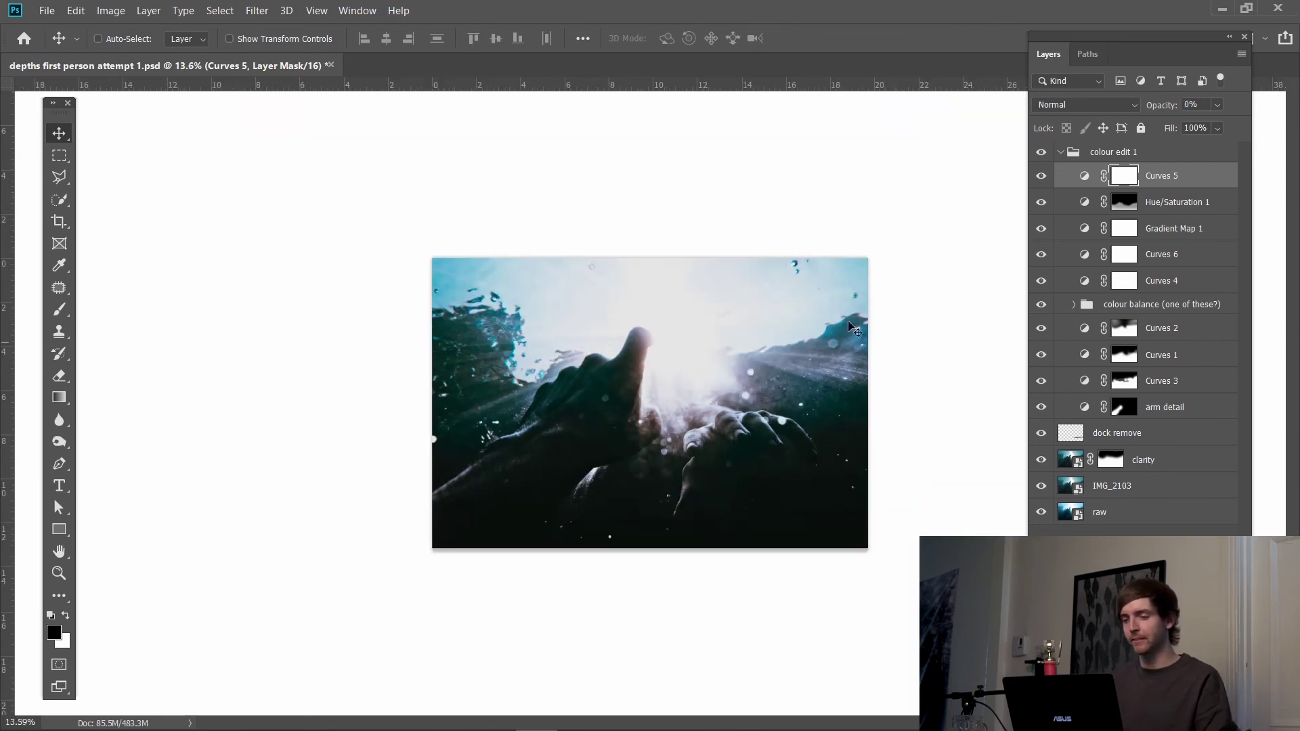
left_click(1062, 155)
left_click(1061, 153)
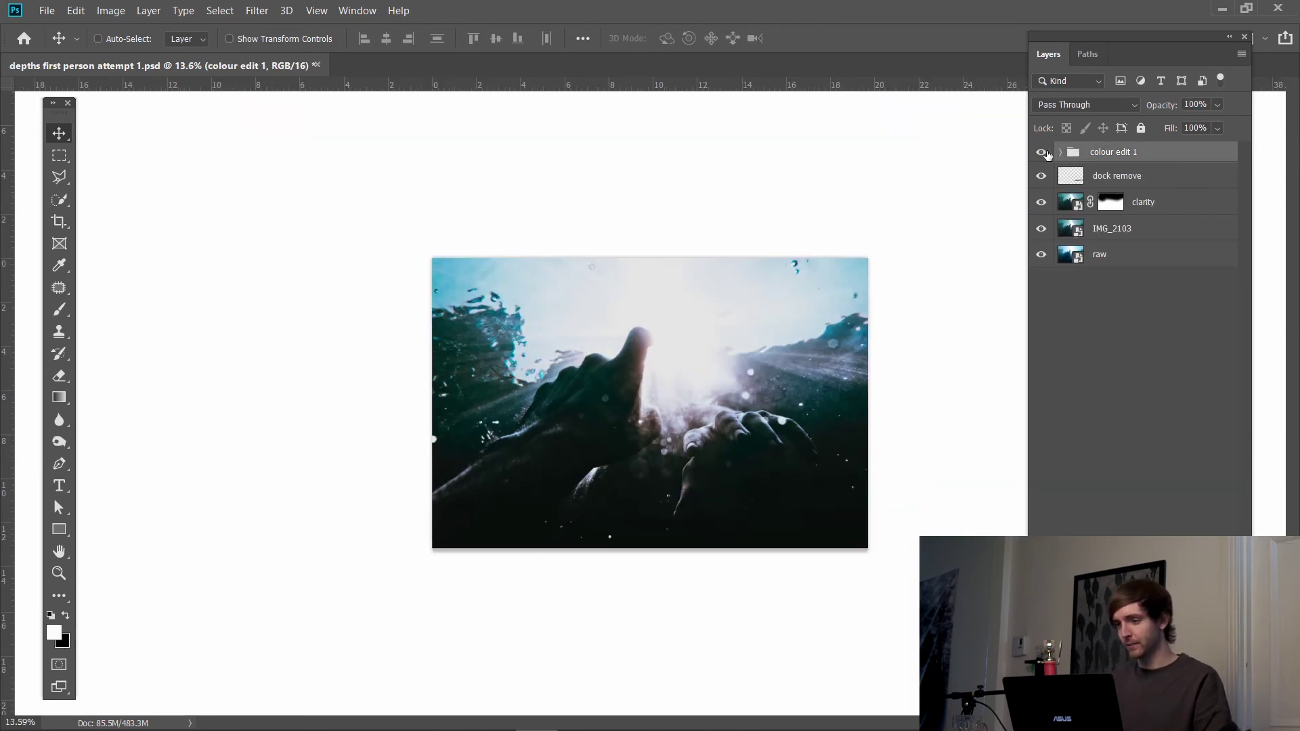
left_click(1042, 155)
left_click(1042, 155)
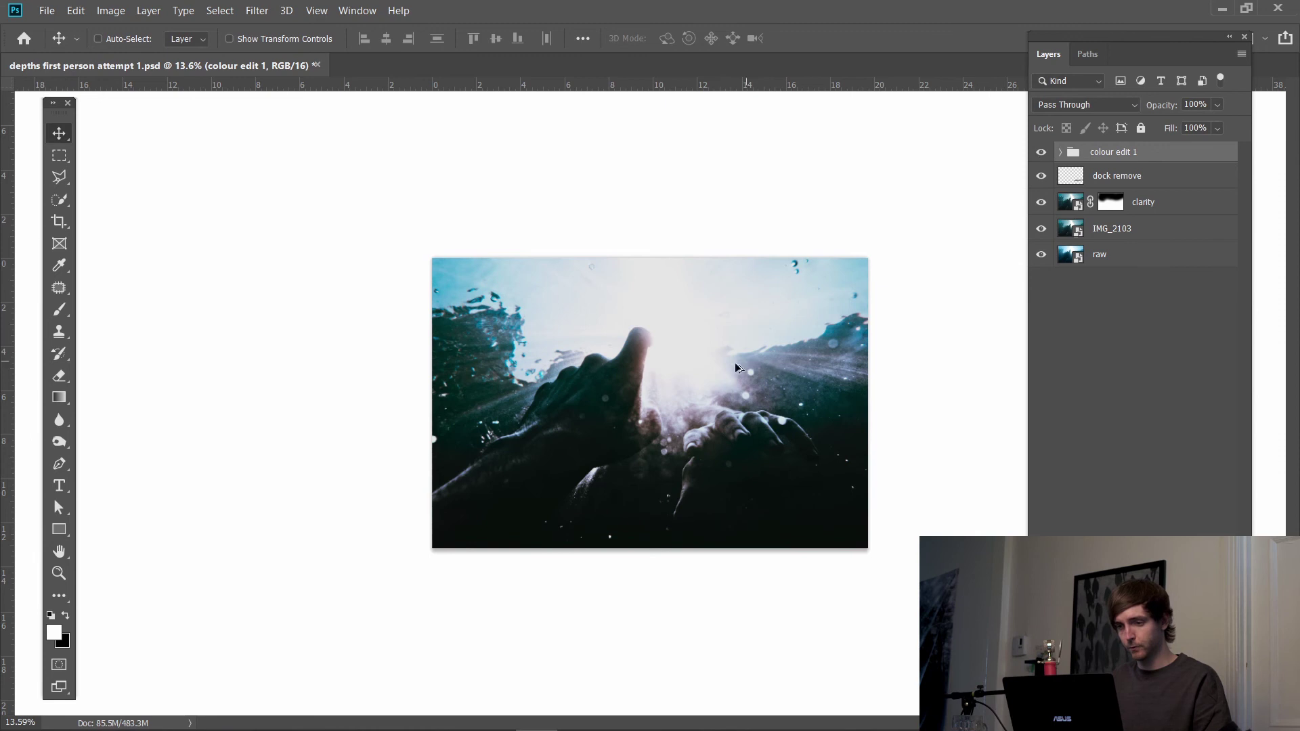
Step: Hide the colour edit 1 group, dock remove and clarity layers in turn to compare the stages, and show the colour edit 1 group again
key("ctrl+plus")
left_click(1041, 152)
left_click(1042, 178)
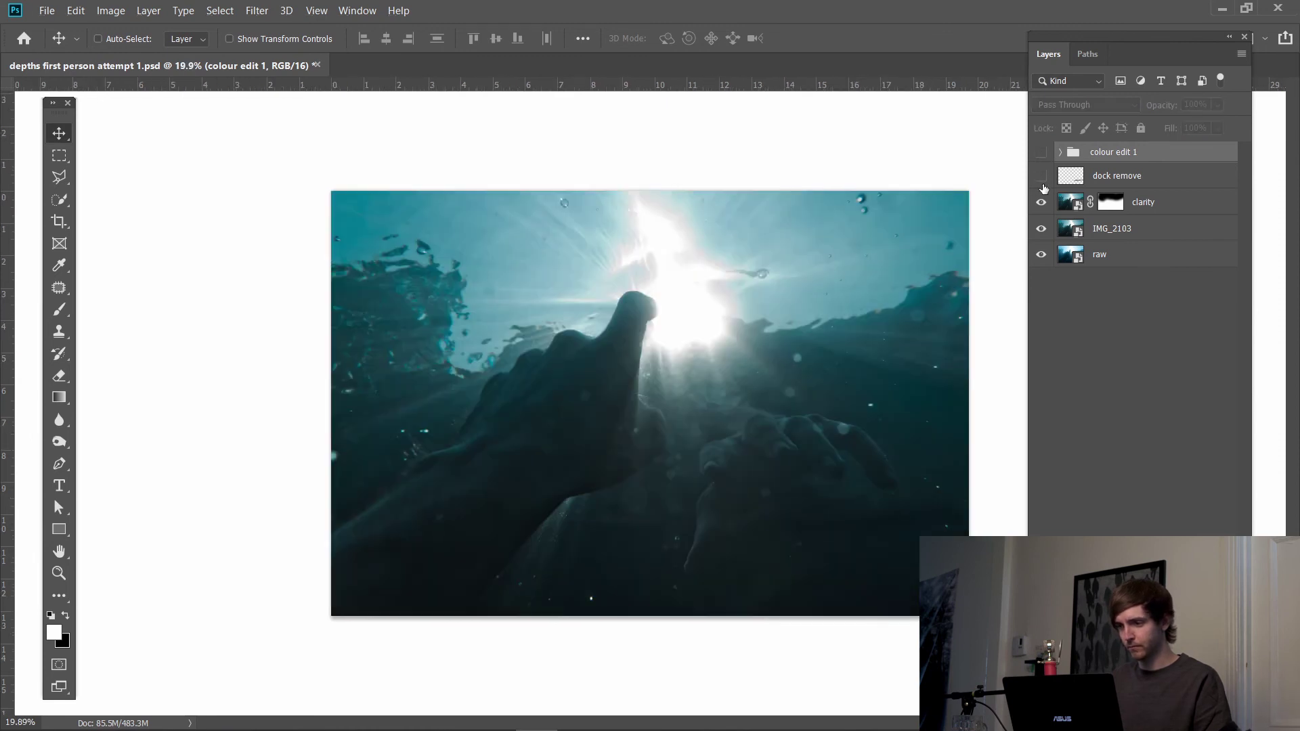
left_click(1041, 202)
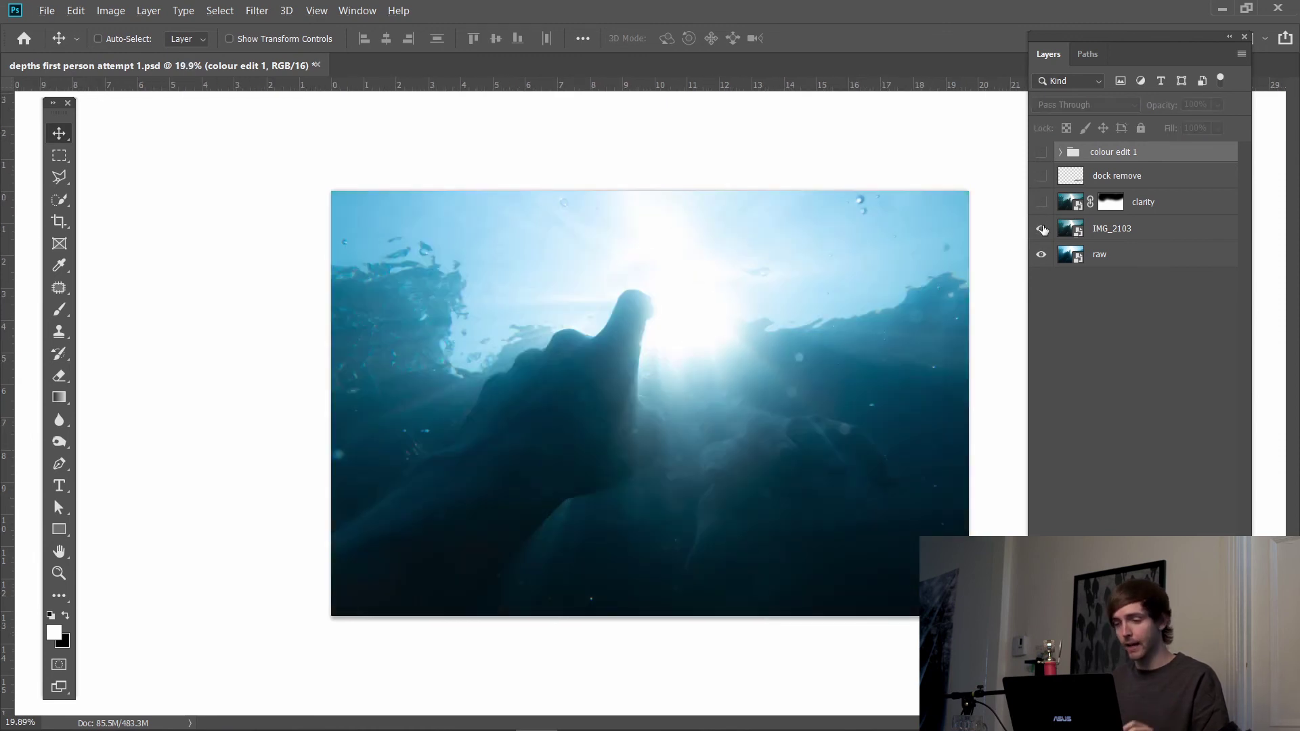
left_click(1041, 152)
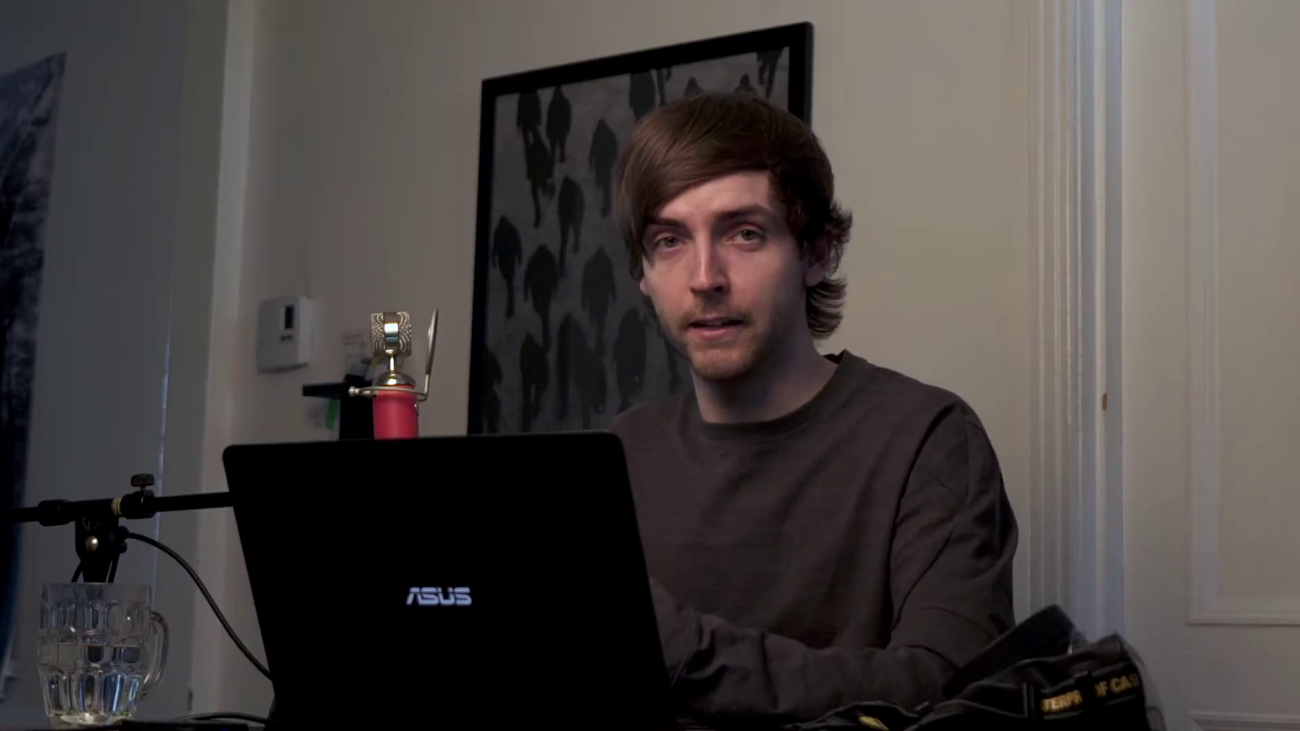